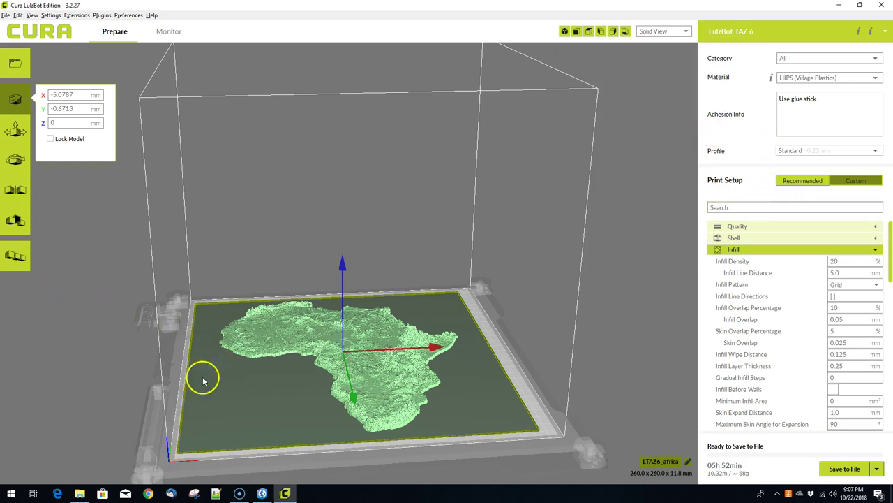
- Deselect the Africa relief model and orbit the view to see the relief from above and the front
right_click(107, 383)
click(76, 356)
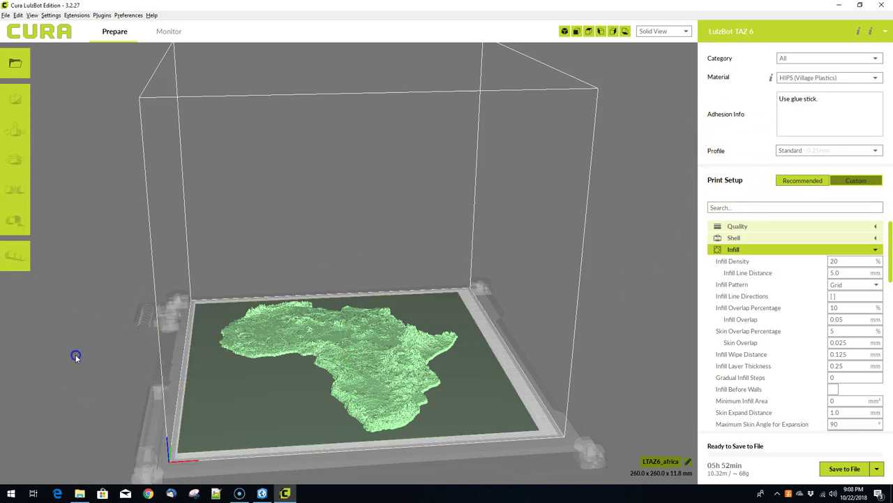
drag(90, 364, 97, 311)
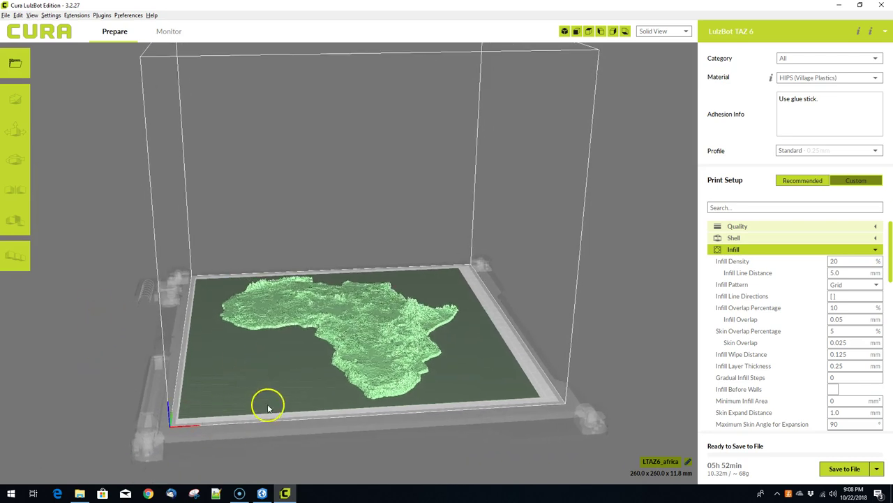
drag(268, 406, 303, 418)
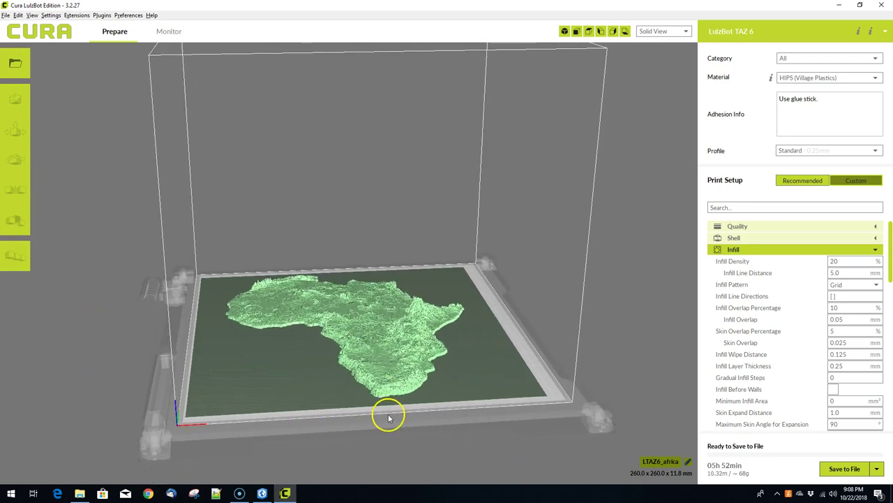
mouse_move(389, 415)
mouse_down()
mouse_move(344, 402)
mouse_move(311, 369)
mouse_move(377, 447)
mouse_move(425, 439)
mouse_move(420, 412)
mouse_move(488, 385)
mouse_move(503, 358)
mouse_move(406, 428)
mouse_move(225, 400)
mouse_move(202, 415)
mouse_move(189, 379)
mouse_move(151, 389)
mouse_move(195, 401)
mouse_move(371, 407)
mouse_up()
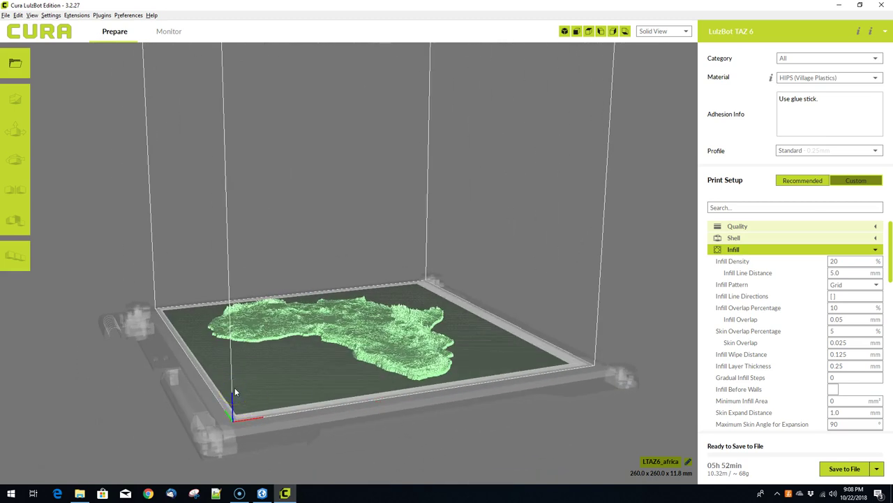
- Switch to ArcGIS Pro and create a new map with the Topographic basemap
click(261, 493)
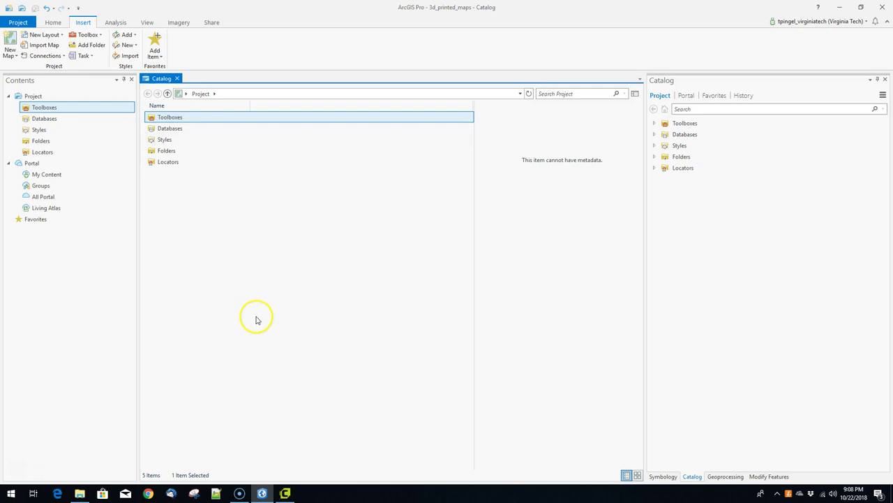
click(11, 42)
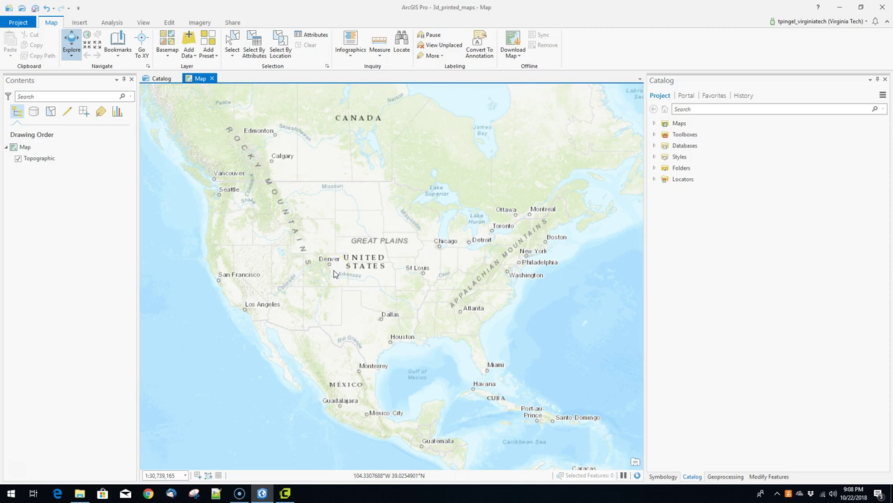
- Search all portal content for 'terrain' in the Add Data browser
click(189, 56)
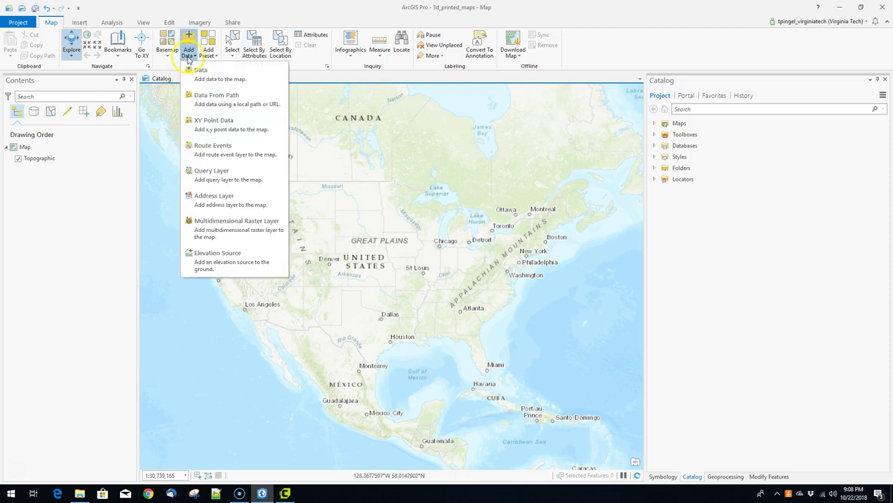
click(209, 77)
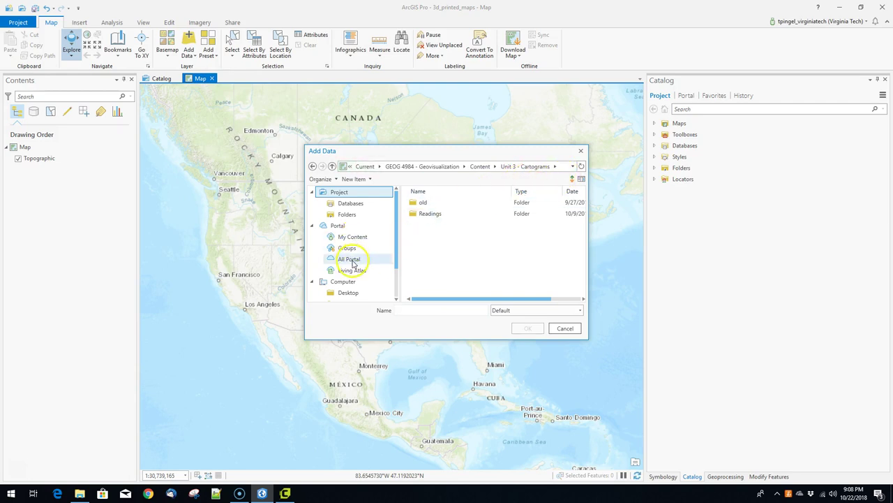
click(350, 260)
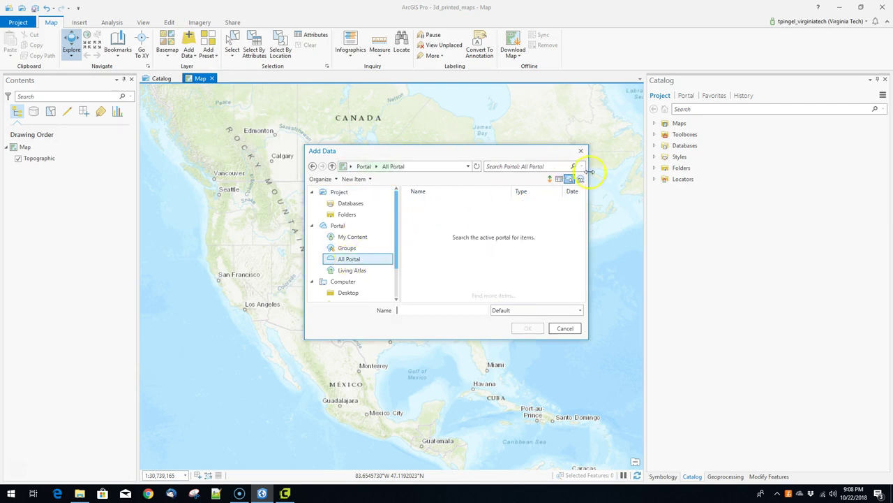
click(546, 167)
text(terrain)
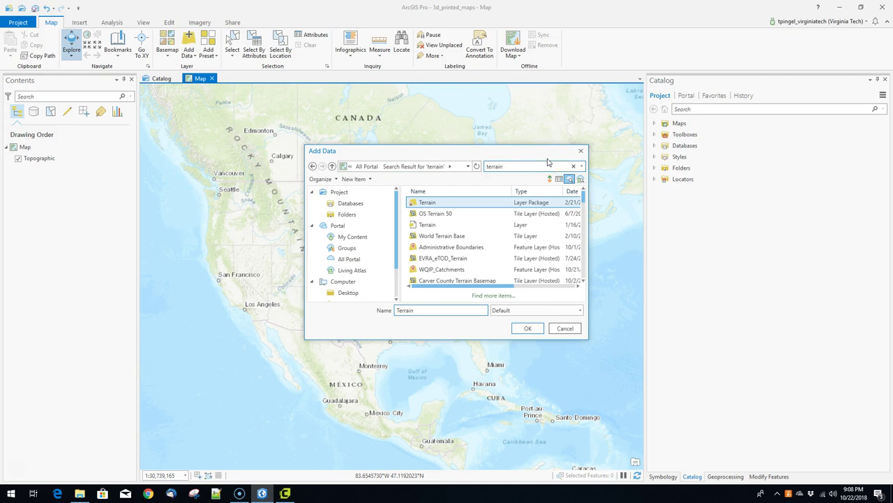
click(475, 299)
click(489, 300)
click(509, 167)
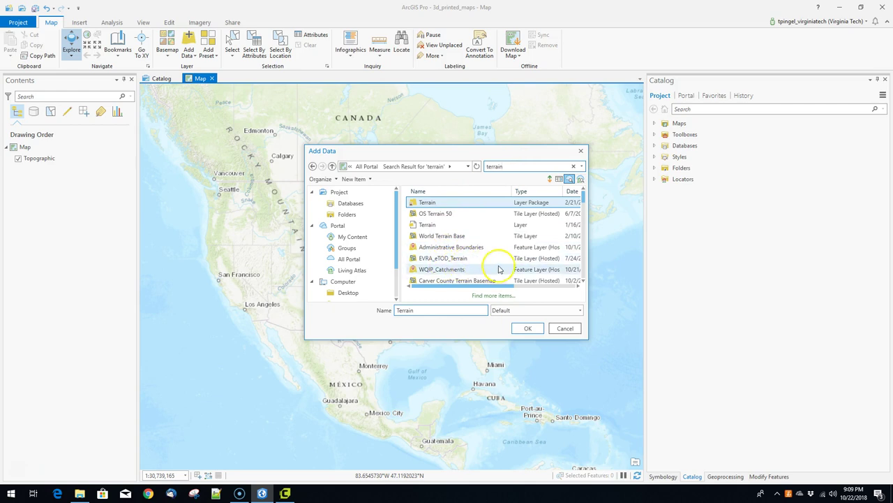
- Widen the results dialog and sort the terrain results by owner
click(473, 190)
scroll(510, 249, down, 2)
scroll(510, 249, down, 12)
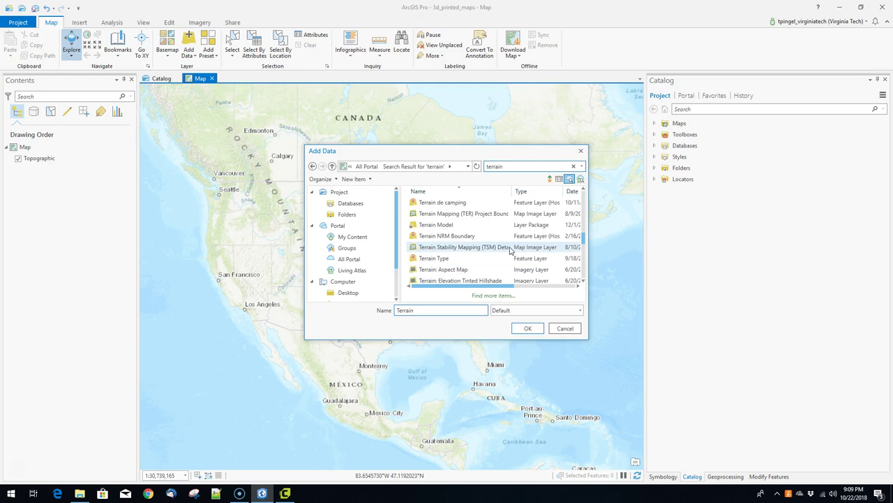
scroll(510, 249, up, 1)
scroll(511, 249, up, 2)
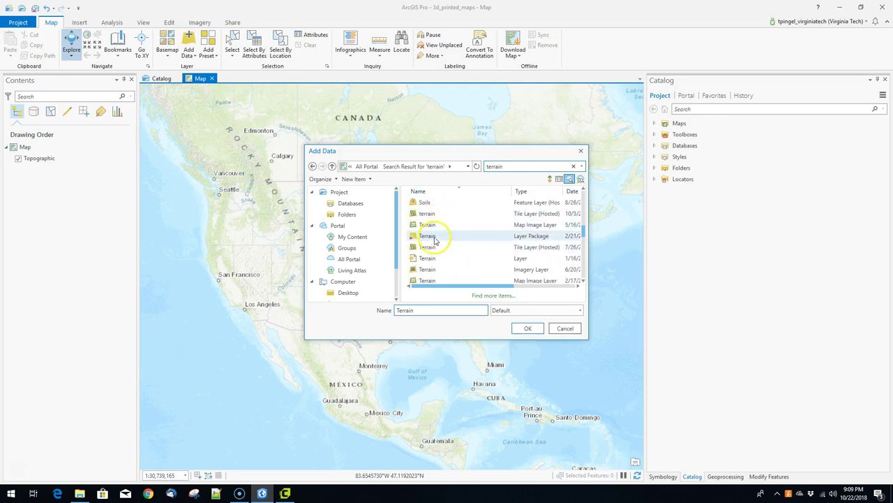
scroll(455, 257, down, 1)
drag(588, 339, 781, 398)
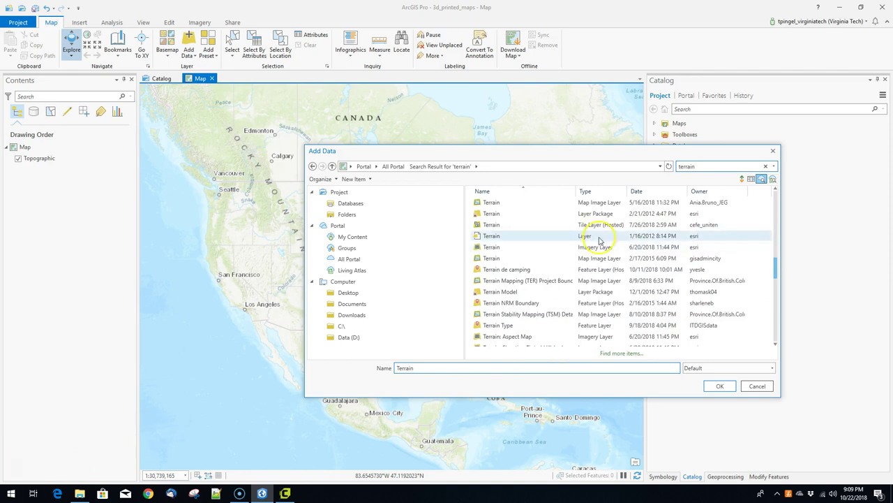
click(713, 194)
drag(776, 261, 789, 212)
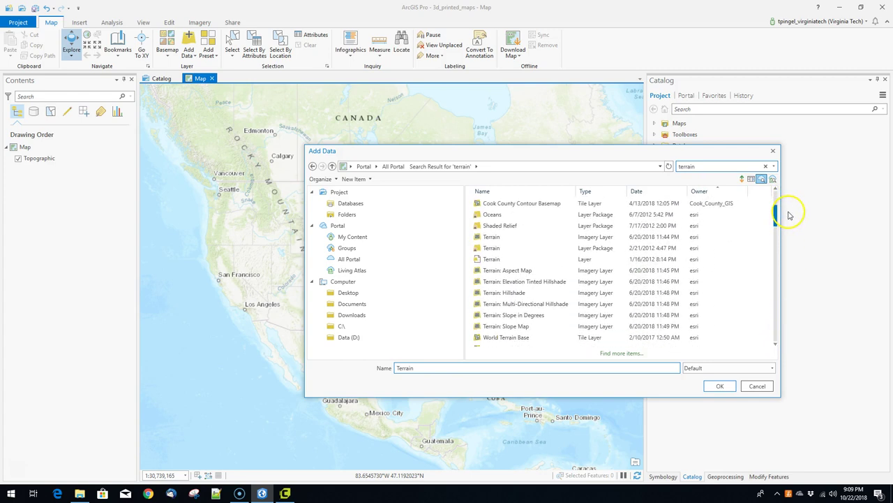
- Select the three esri Terrain layers and add them to the map
click(499, 237)
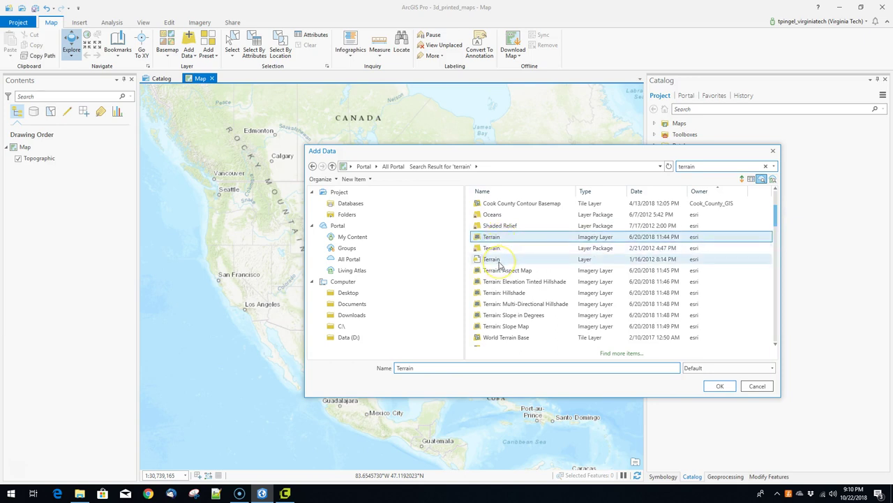
shift+click(497, 260)
click(720, 386)
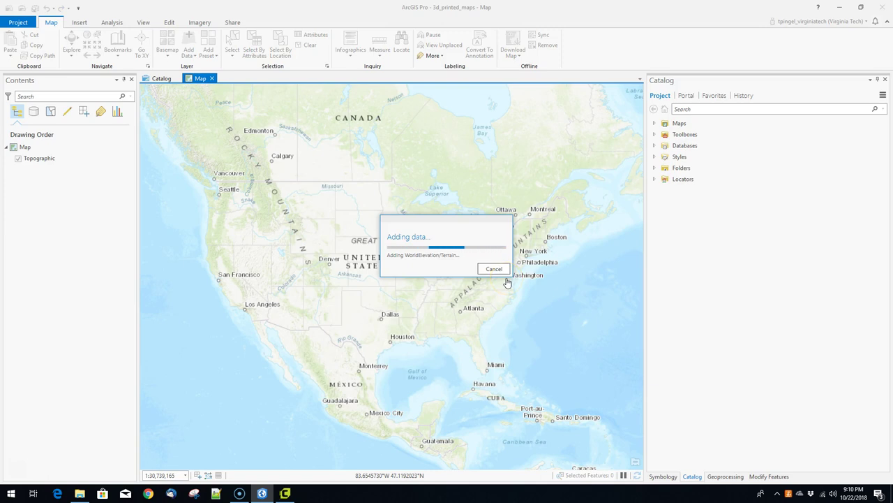
click(506, 287)
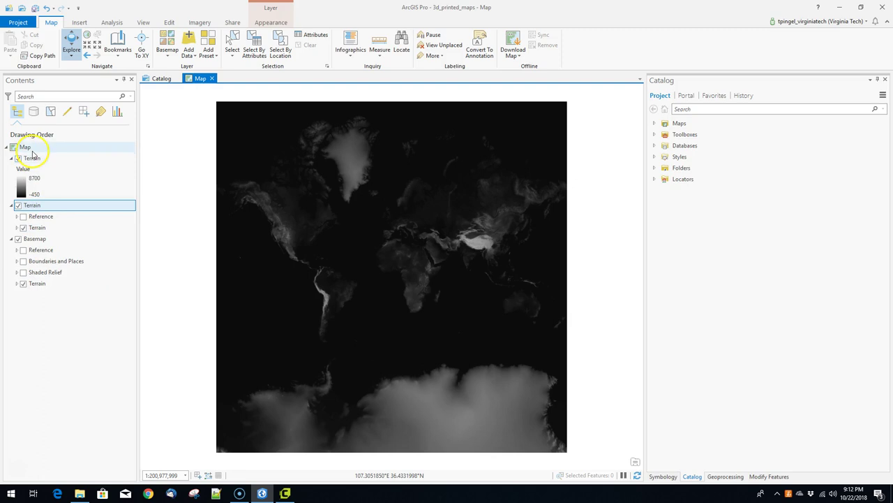
- Inspect the Terrain layers and the Basemap group in the Contents pane
click(35, 161)
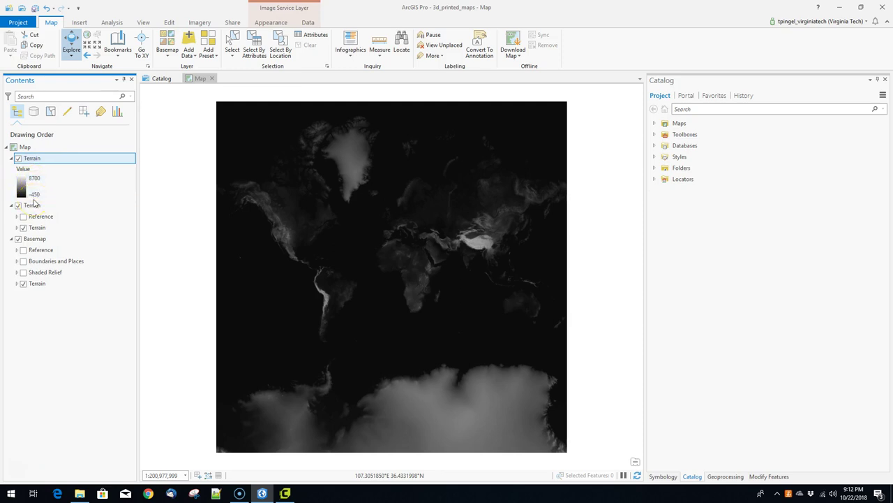
click(58, 211)
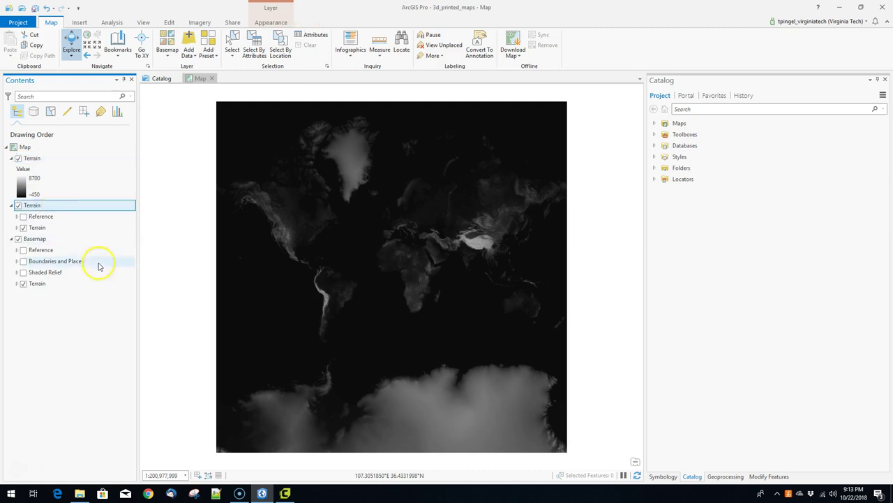
click(19, 205)
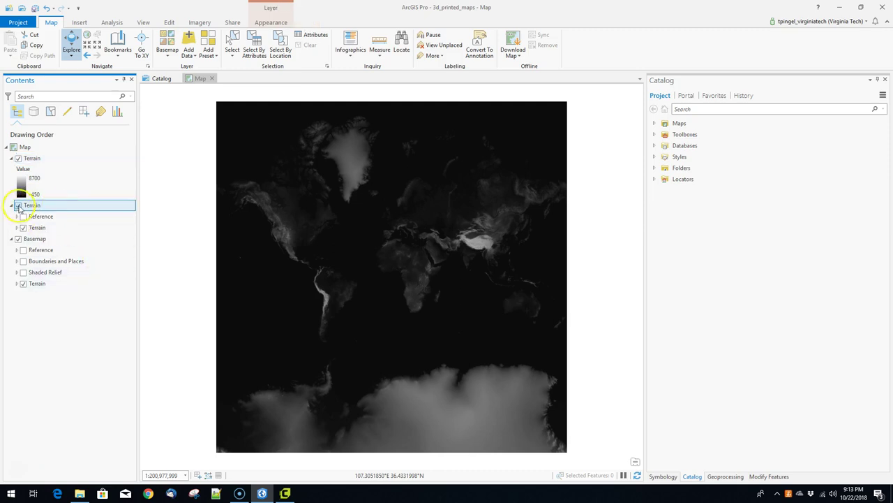
click(42, 239)
click(38, 284)
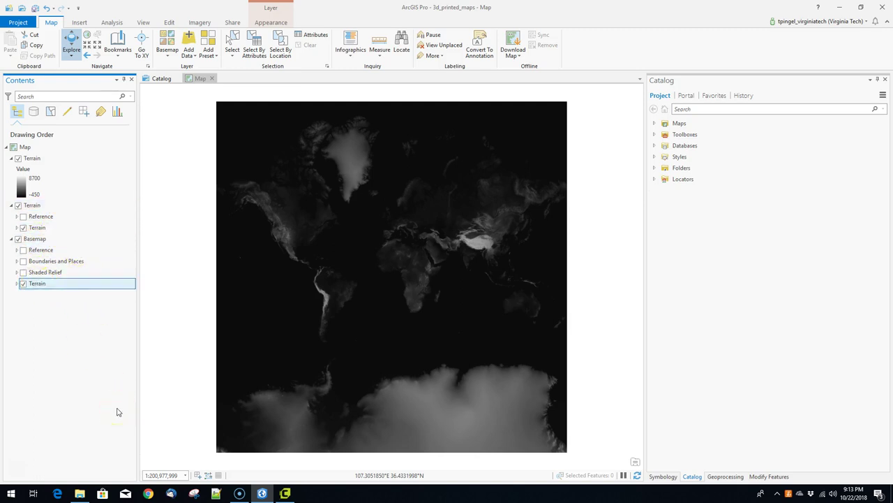
- Hide the top Terrain elevation layer and the second Terrain group layer
click(19, 158)
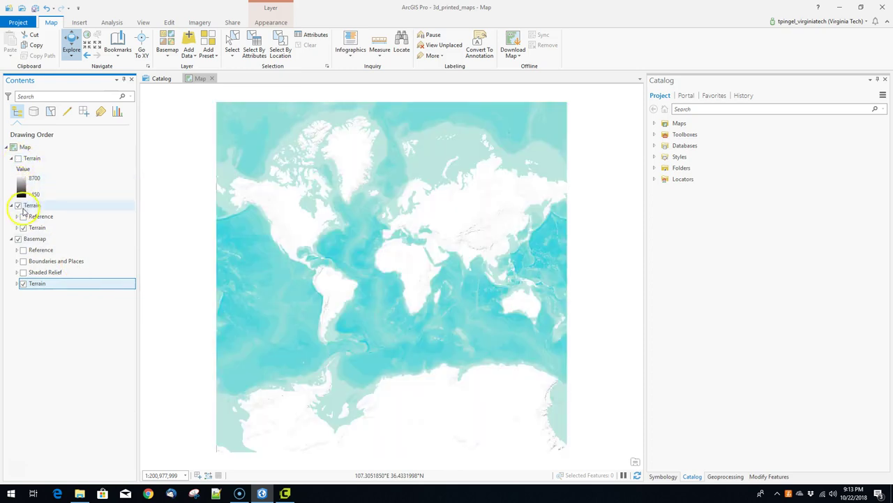
click(18, 205)
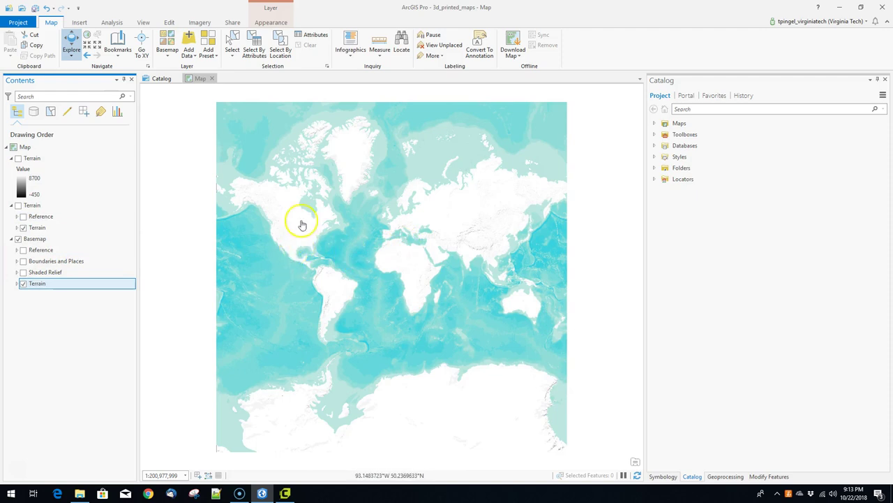
scroll(298, 232, up, 5)
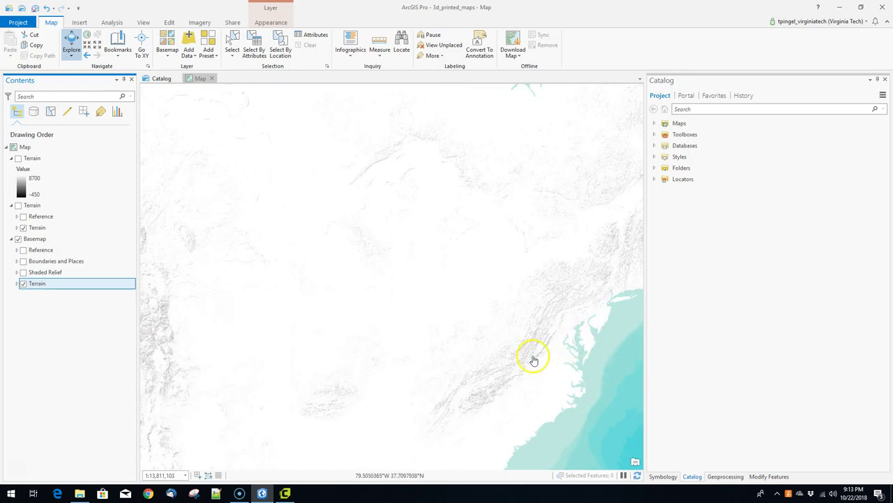
scroll(454, 313, up, 3)
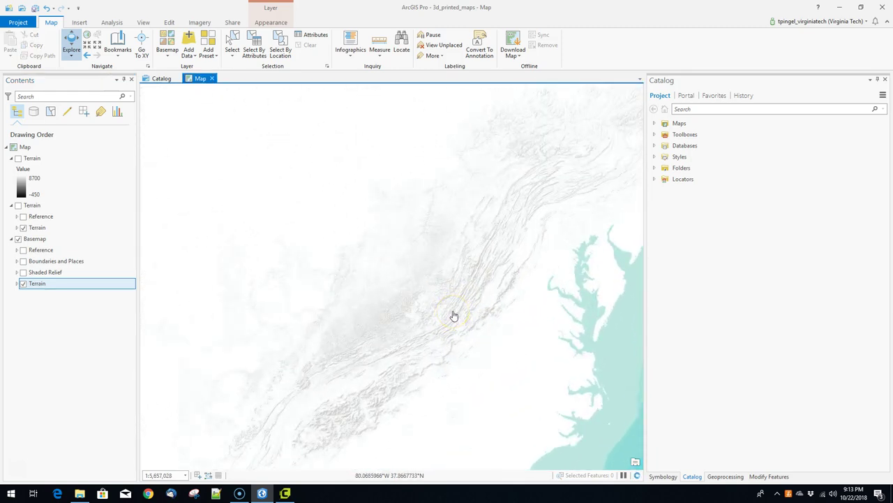
scroll(475, 274, up, 2)
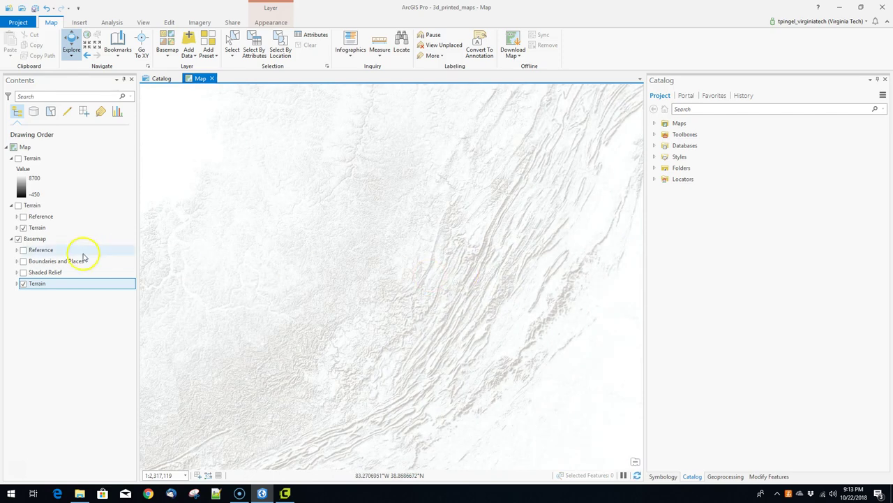
- Show the Terrain group again, hide the basemap's Terrain, and turn on the standalone Terrain layer
click(18, 206)
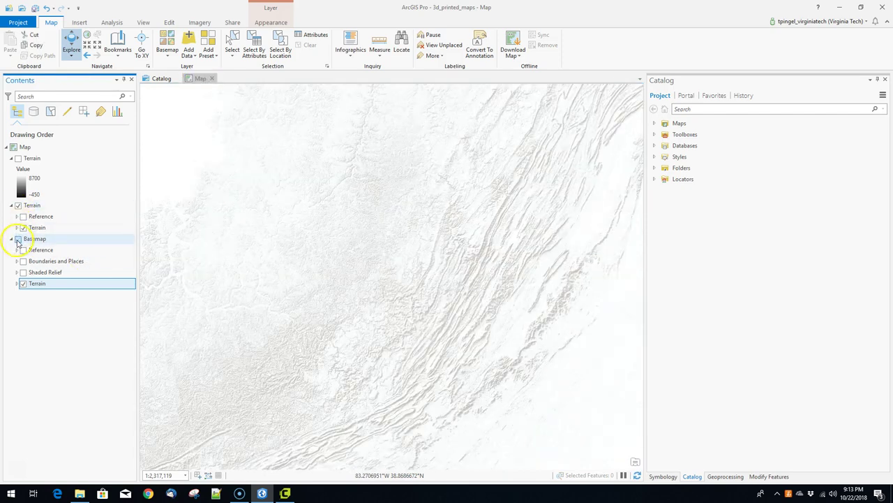
click(23, 283)
scroll(409, 324, down, 5)
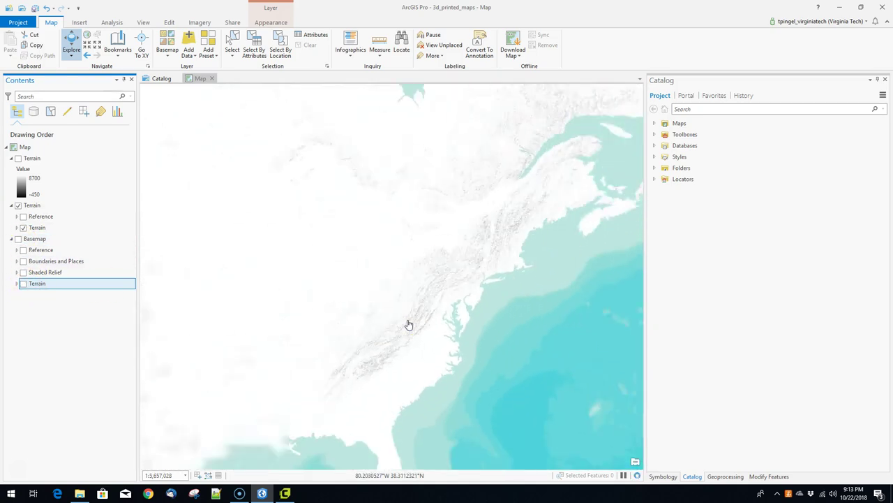
scroll(409, 324, up, 5)
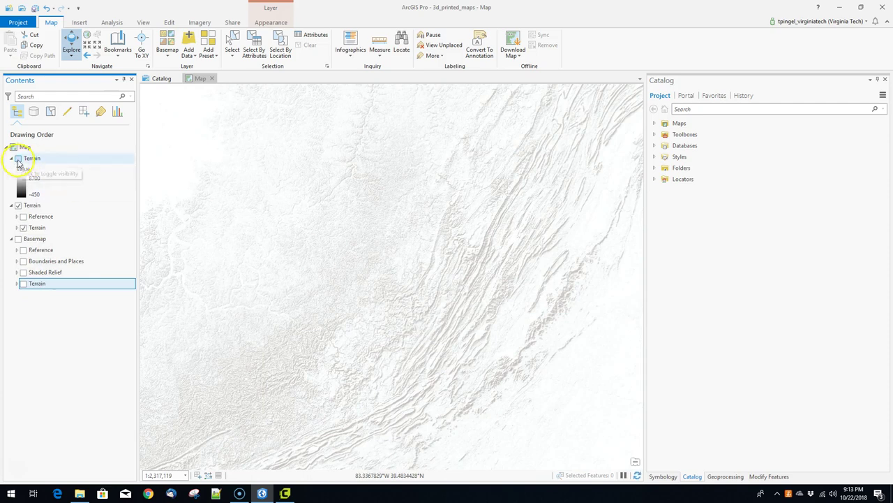
click(18, 157)
scroll(415, 311, down, 7)
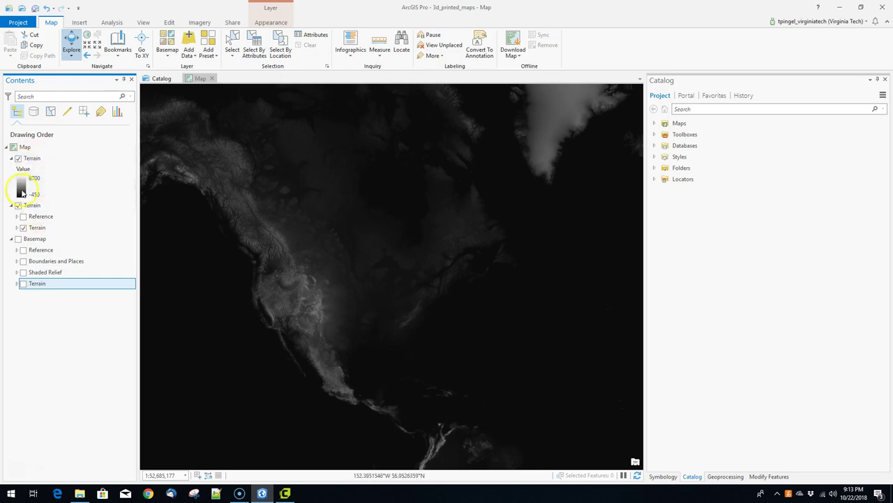
- Delete the Terrain group layer, the Basemap group, and the standalone Terrain layer from Contents
click(40, 206)
right_click(43, 207)
click(63, 257)
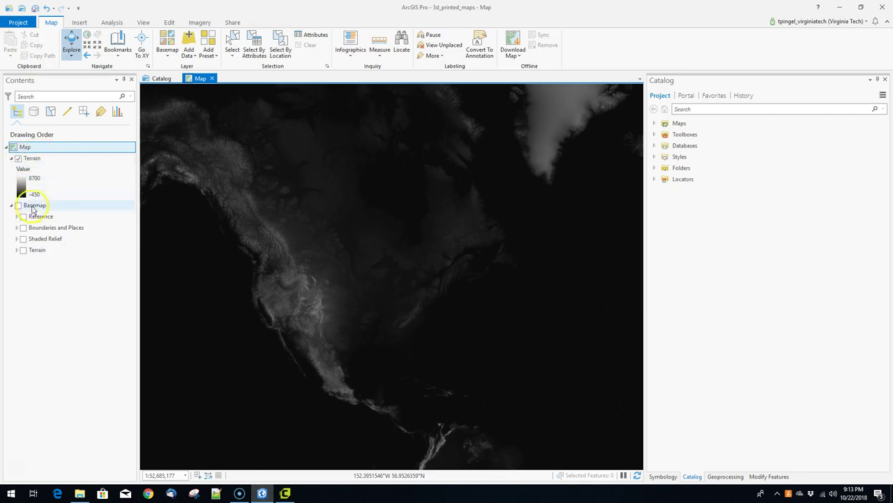
click(40, 206)
right_click(40, 207)
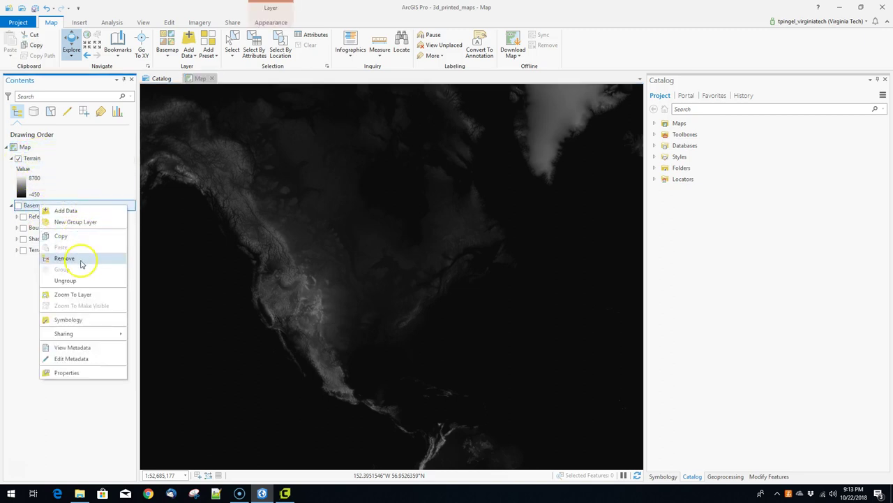
click(78, 256)
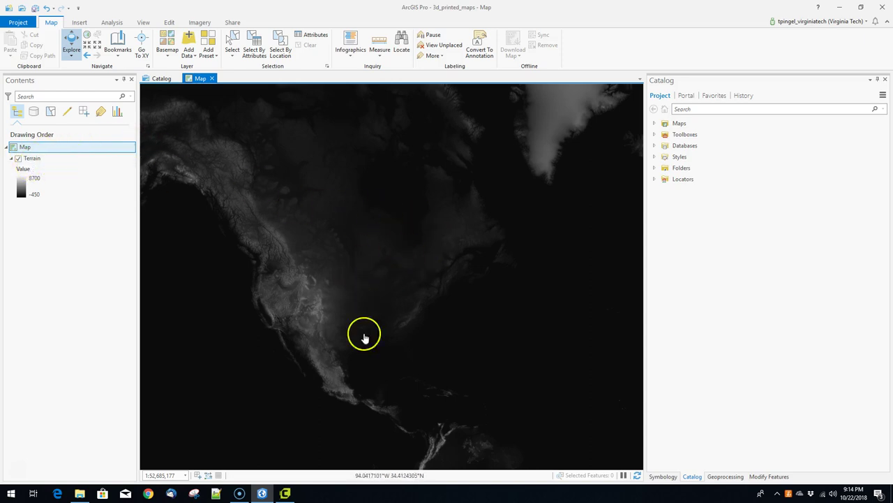
right_click(32, 160)
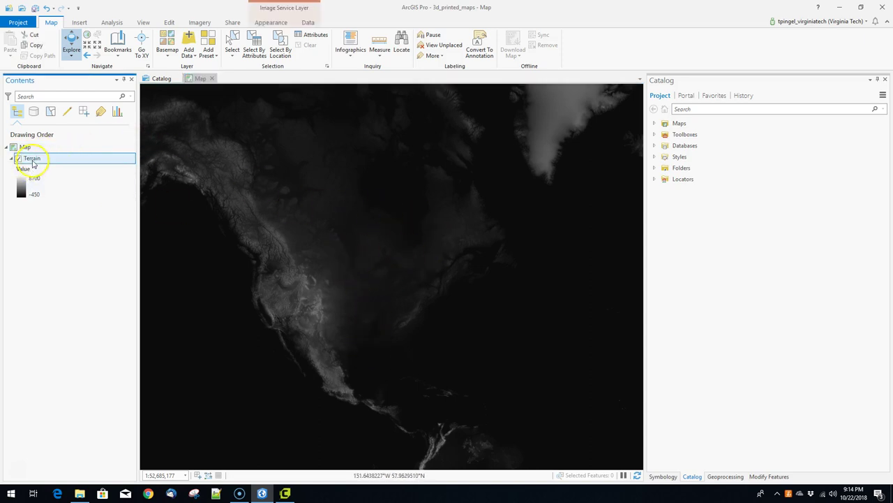
click(50, 179)
- Search all portal content for 'ter' in the Add Data browser
click(189, 53)
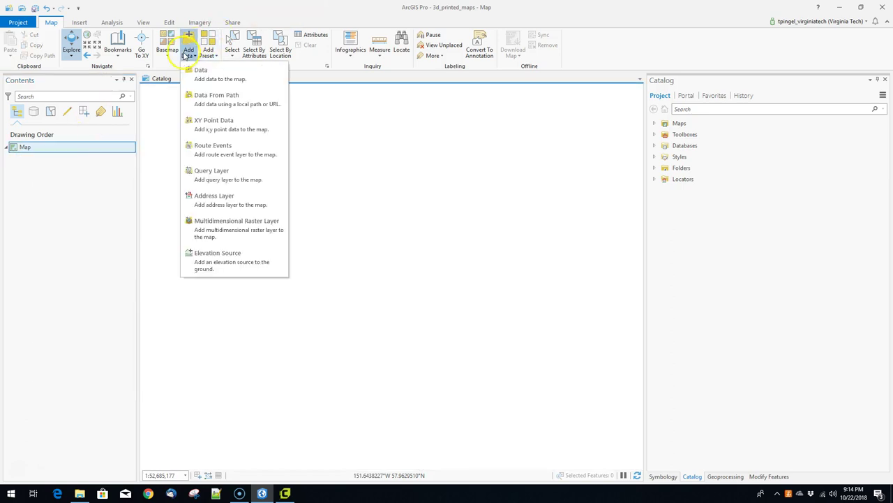
click(199, 72)
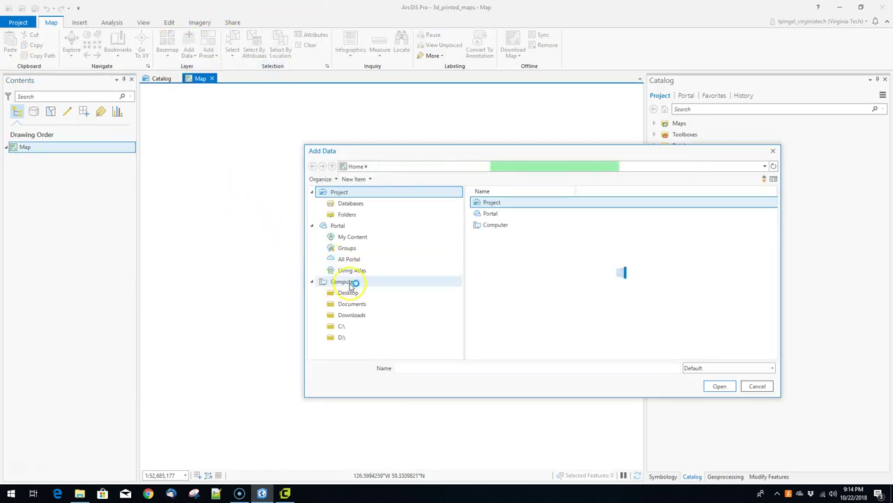
click(352, 259)
click(708, 166)
text(terrain)
key(Return)
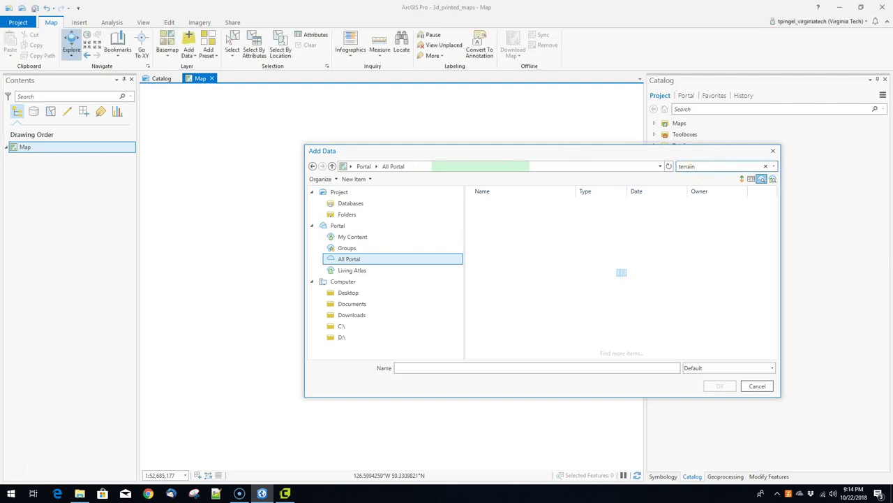
- Sort results by owner, add Esri's Terrain Imagery Layer, and bring up the map's menu
click(700, 192)
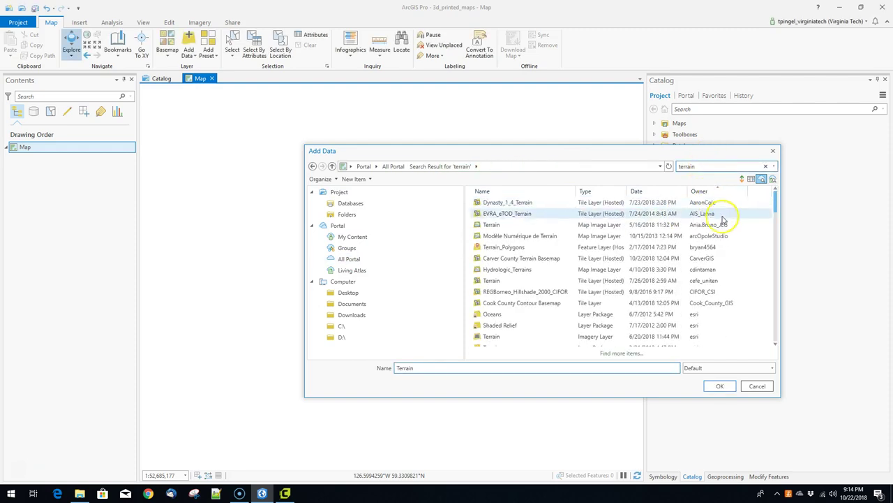
scroll(734, 271, down, 1)
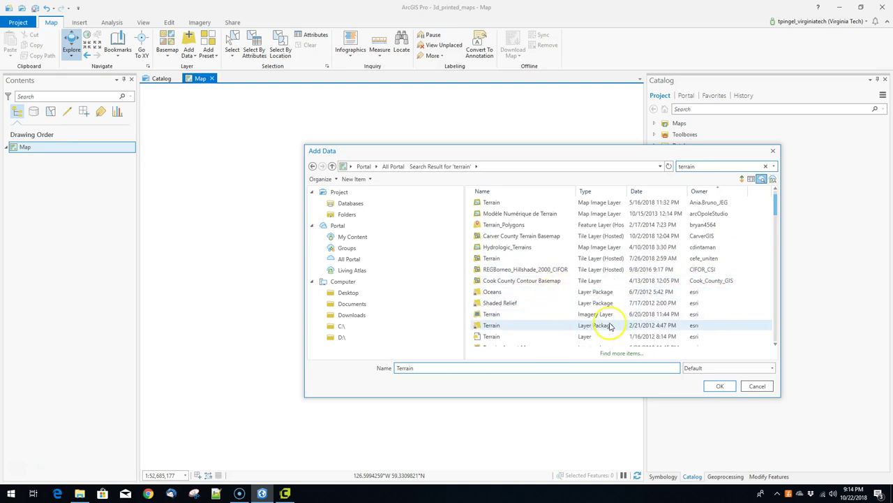
click(520, 314)
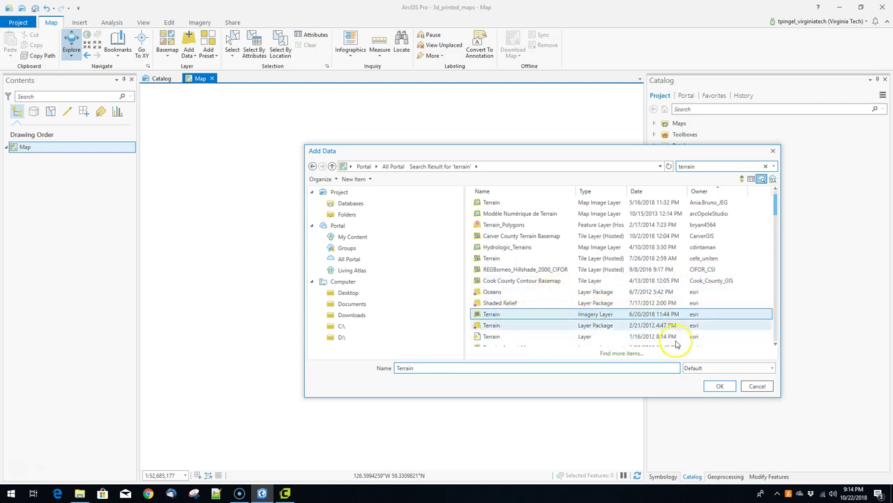
click(718, 386)
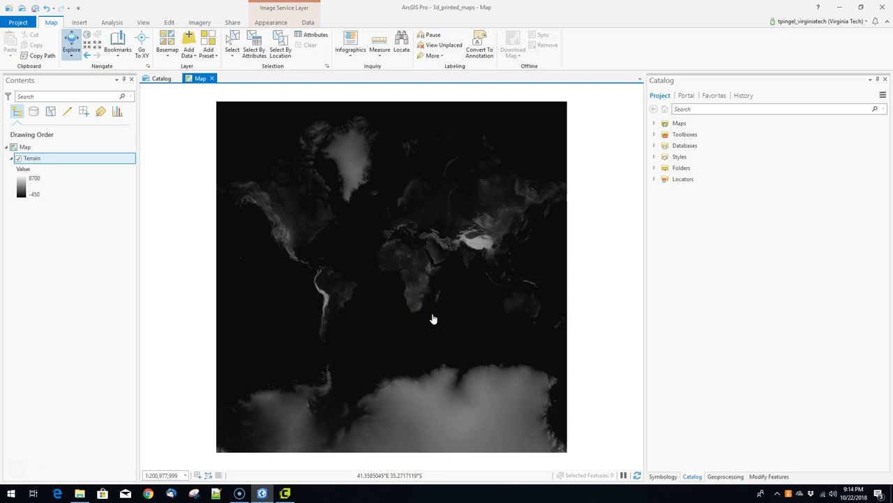
right_click(24, 147)
- Set the map's coordinate system to Projected > World > Patterson (world)
click(70, 302)
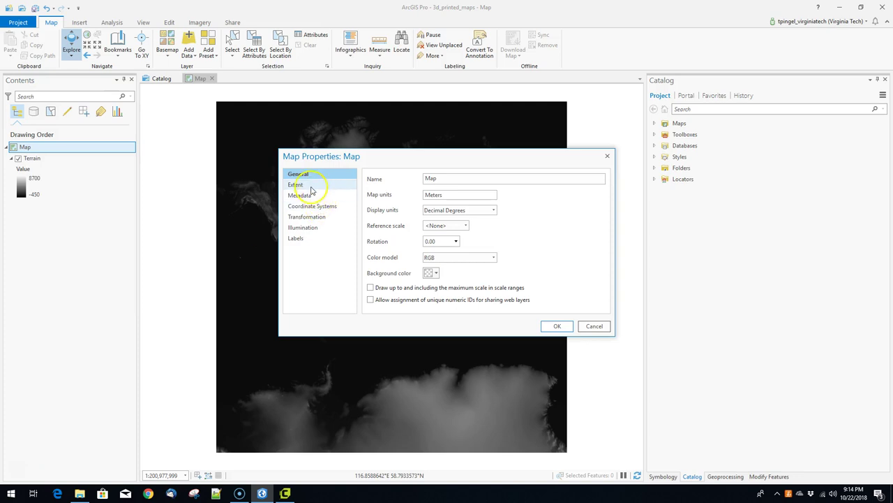
click(307, 206)
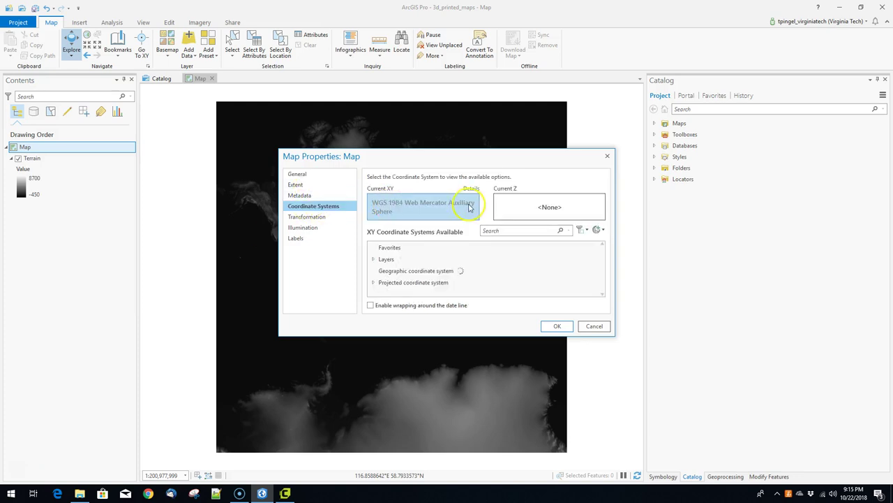
scroll(498, 279, down, 1)
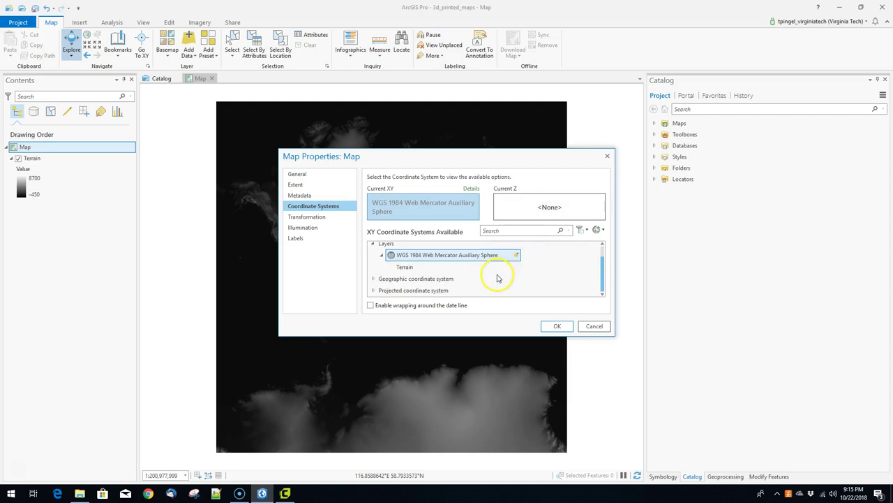
click(373, 291)
scroll(375, 292, down, 5)
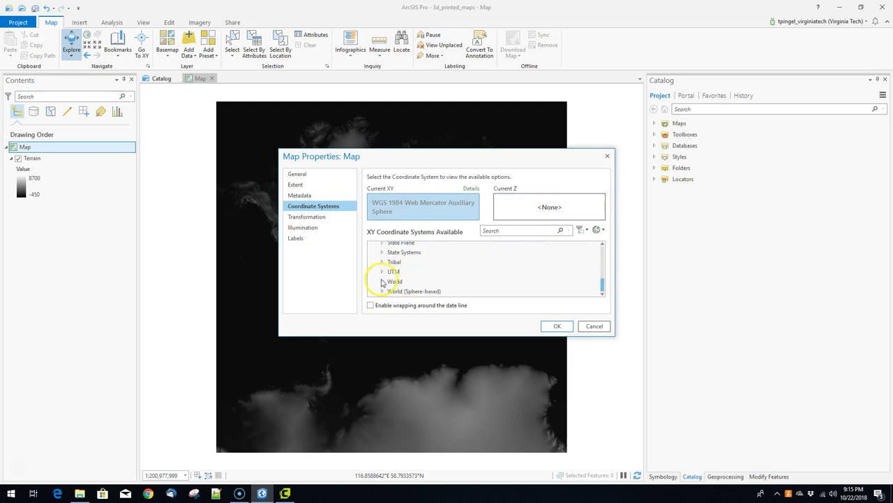
click(383, 281)
scroll(454, 272, down, 6)
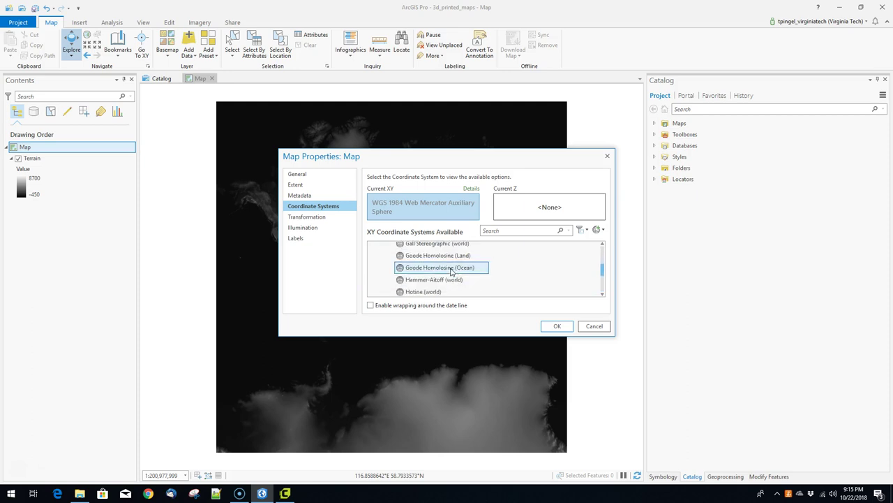
scroll(451, 273, down, 3)
click(450, 271)
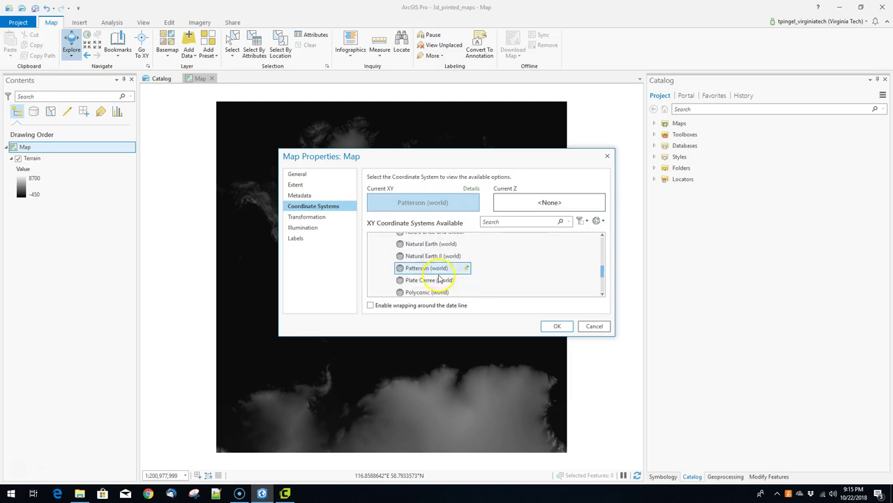
click(551, 326)
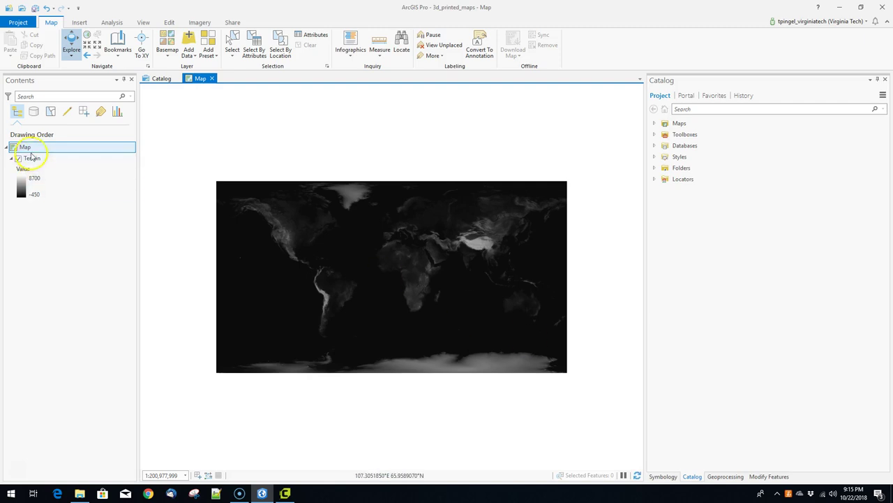
- Open the Terrain layer's properties and cancel without changes
right_click(28, 159)
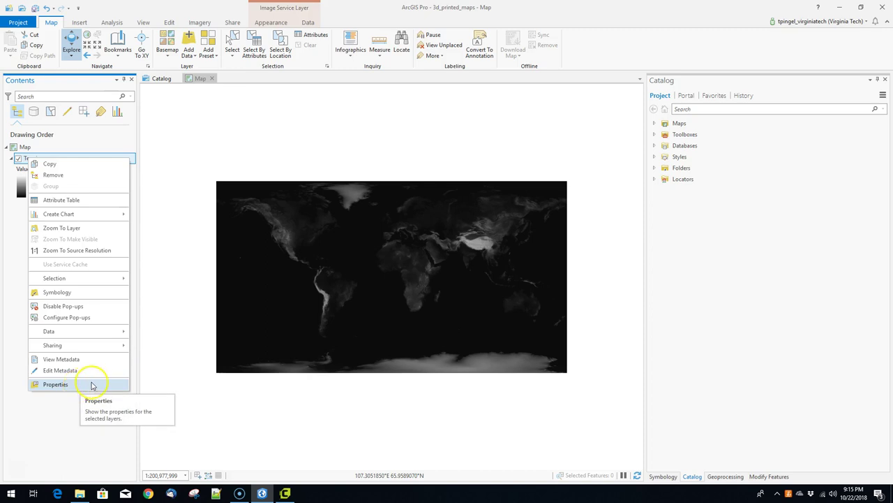
click(56, 384)
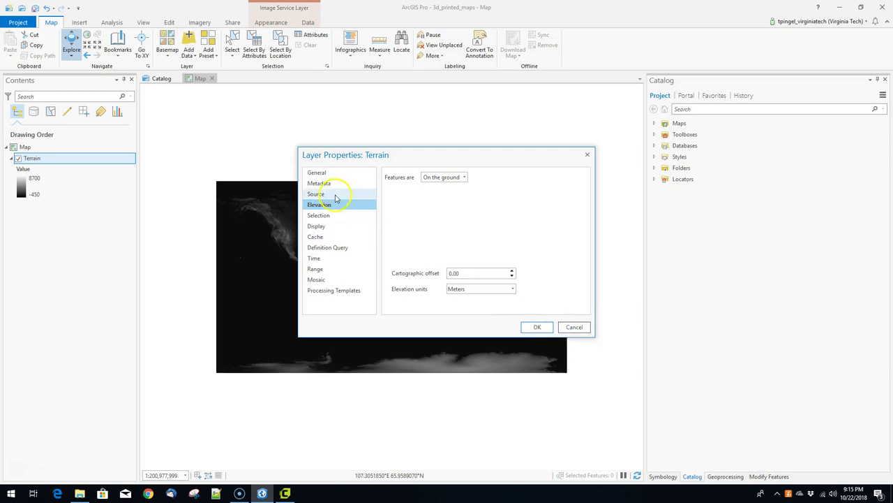
click(574, 326)
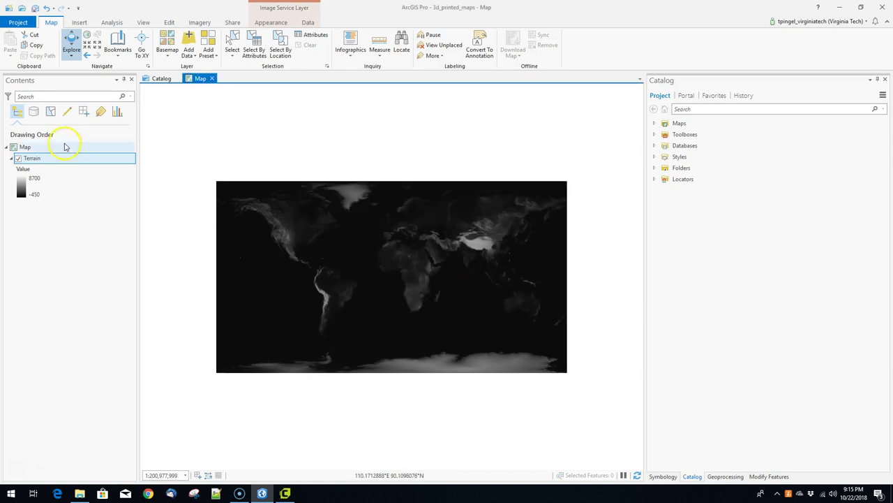
- Switch the map to a different World projection with rounded sides and flat poles
right_click(22, 146)
click(50, 306)
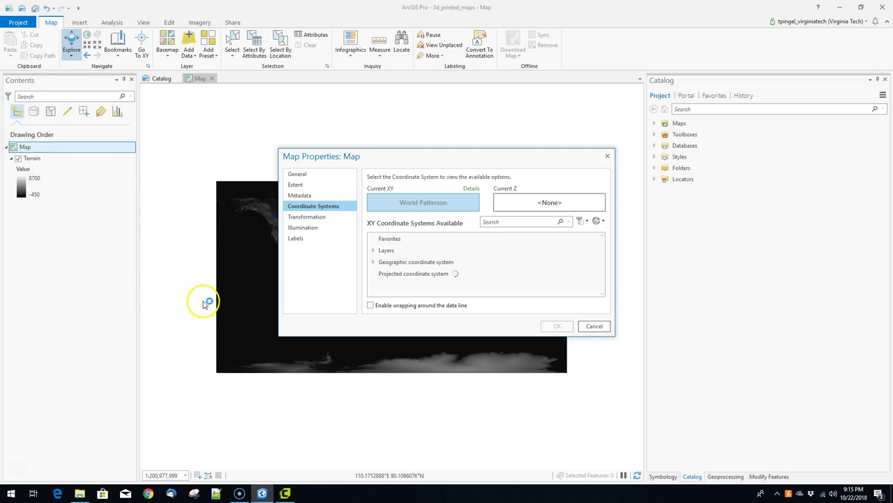
scroll(559, 274, down, 2)
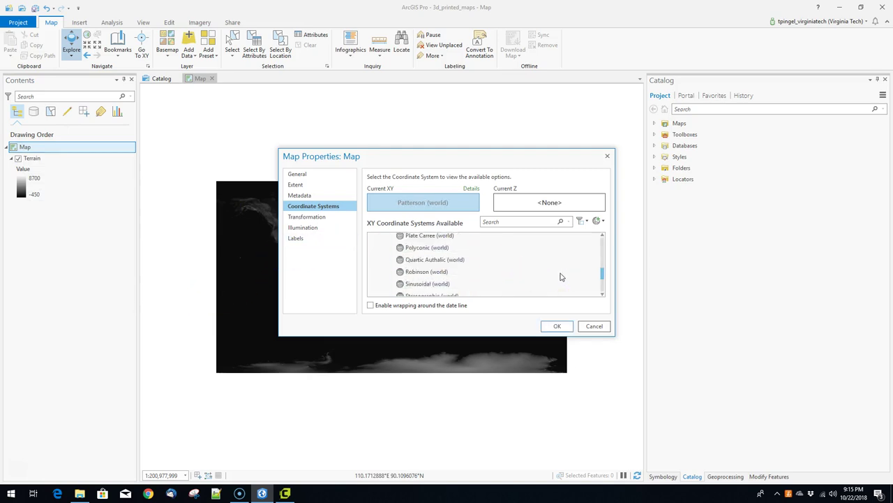
click(445, 283)
click(557, 326)
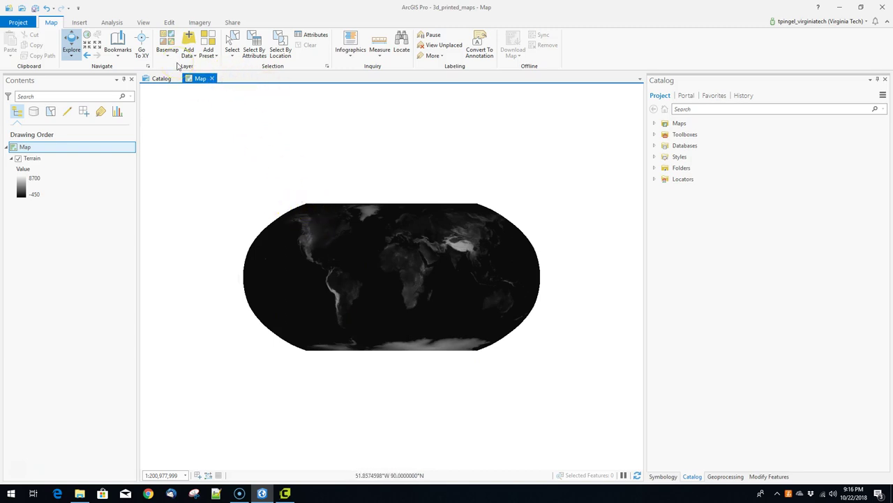
- Start a new layout with a custom page size and move its settings dialog aside
click(81, 23)
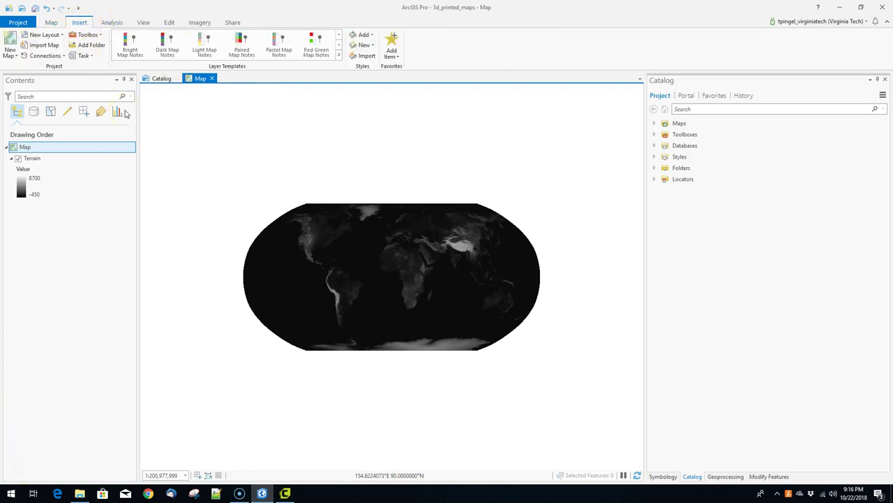
click(46, 36)
click(57, 36)
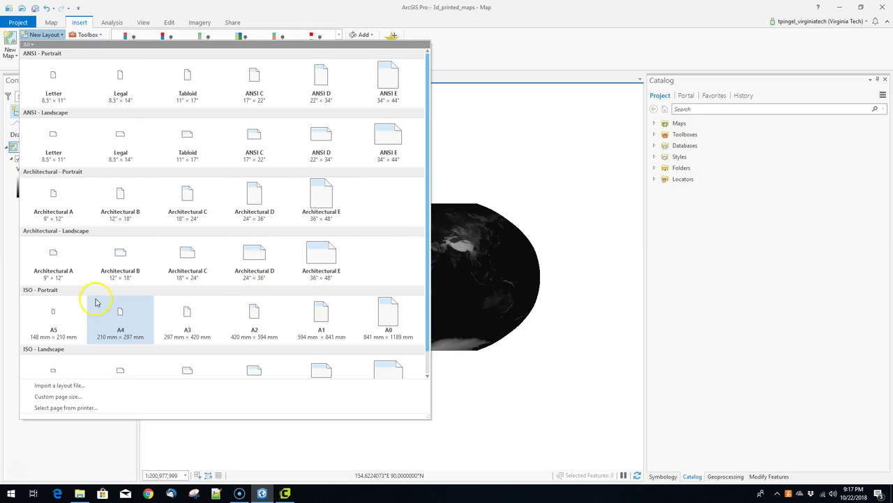
click(57, 397)
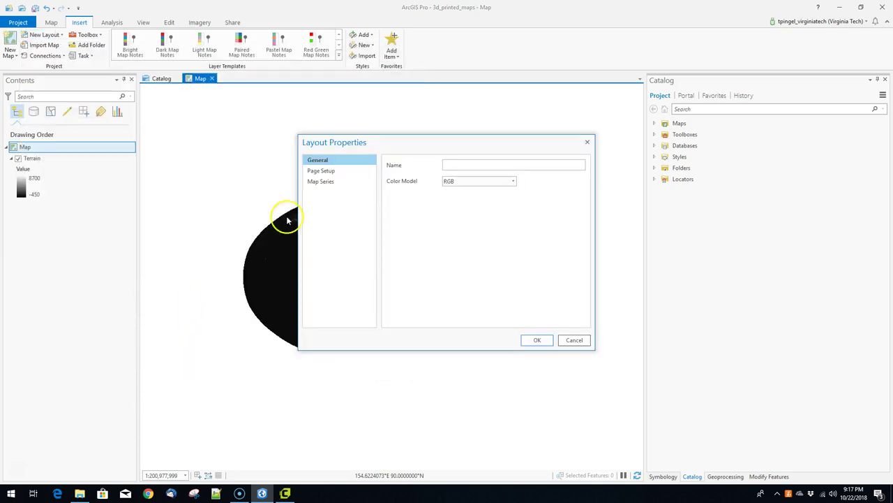
drag(408, 143, 194, 247)
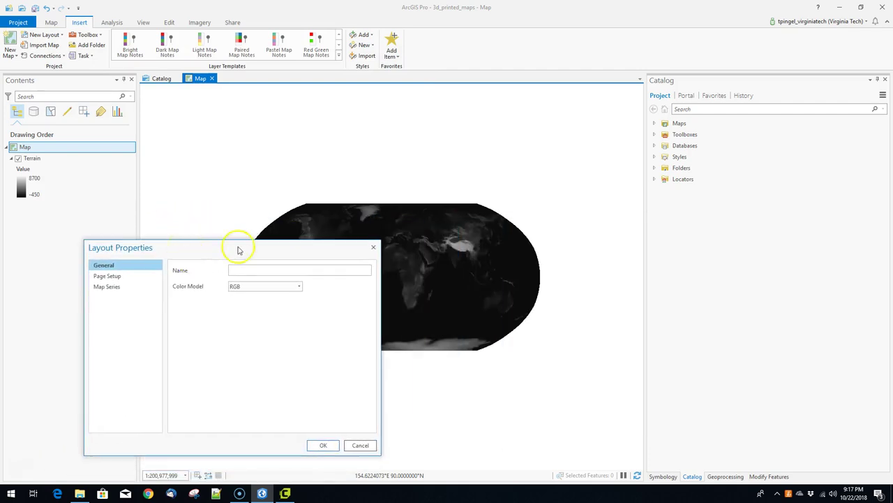
- Set the page units to centimeters with width and height 26, then create the layout
click(110, 277)
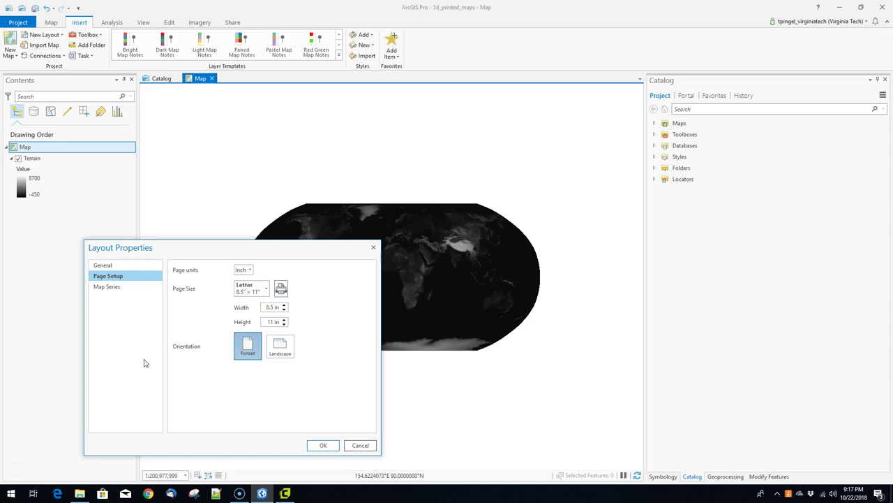
click(266, 290)
click(267, 293)
click(244, 269)
click(250, 280)
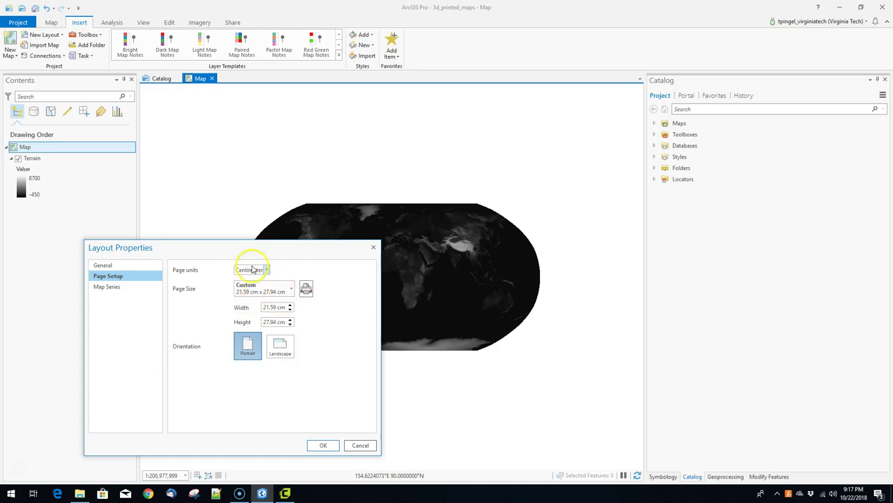
drag(277, 308, 243, 313)
text(26)
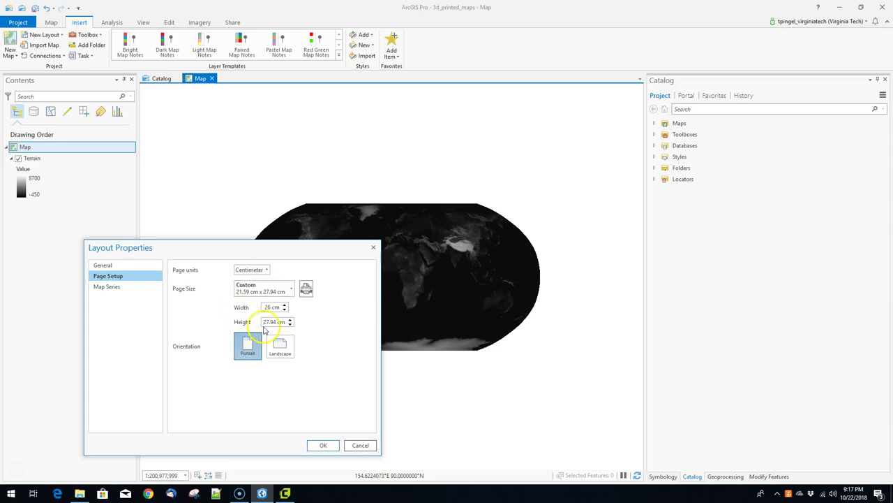
drag(275, 322, 251, 326)
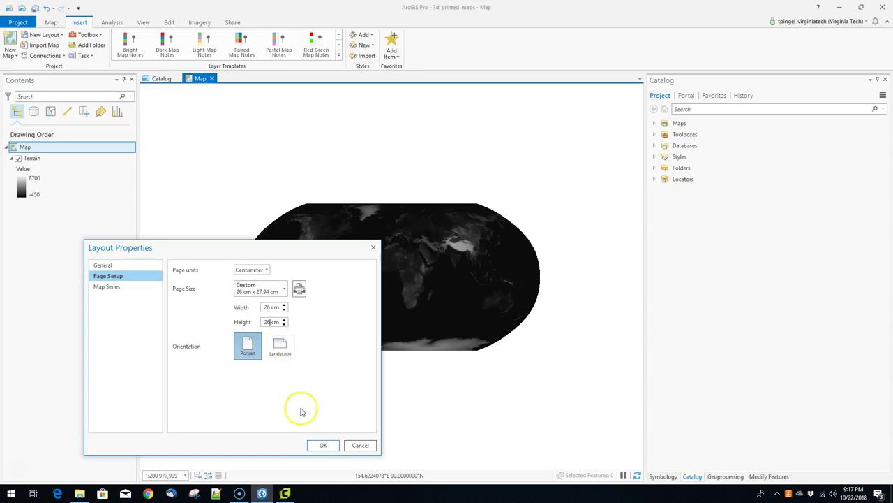
click(322, 444)
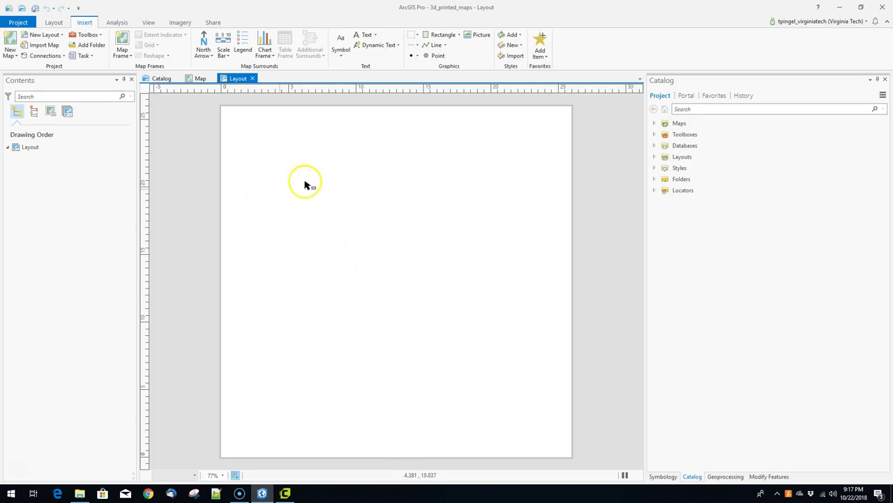
- Insert a map frame of the world elevation map onto the layout page
click(128, 57)
click(129, 58)
click(8, 464)
click(121, 58)
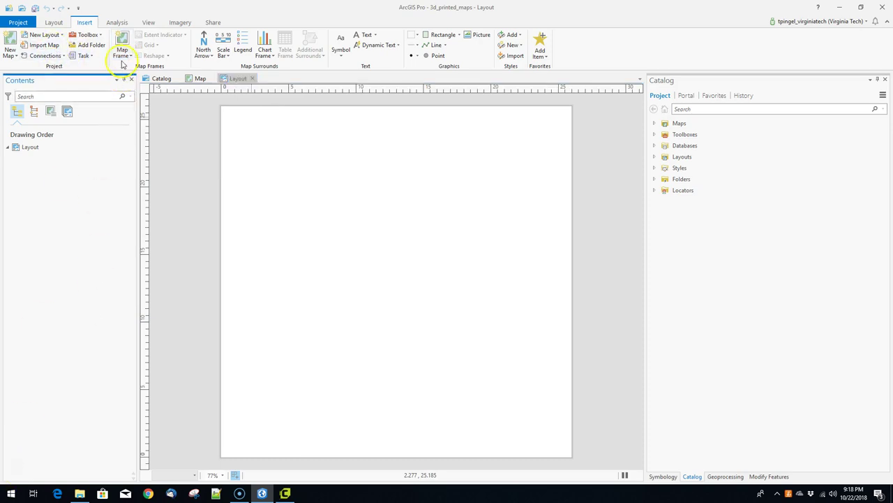
click(122, 40)
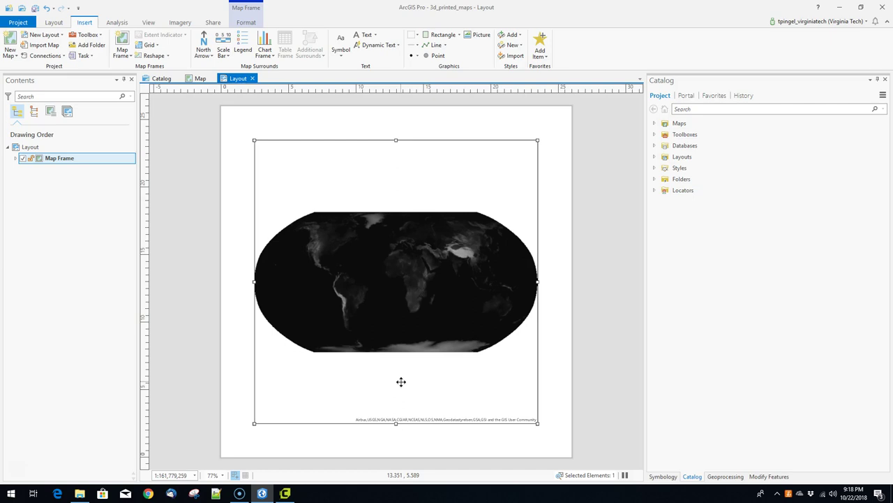
click(393, 247)
- Undo the accidental shift of the map frame and save the project
click(45, 10)
click(35, 8)
click(245, 22)
click(212, 22)
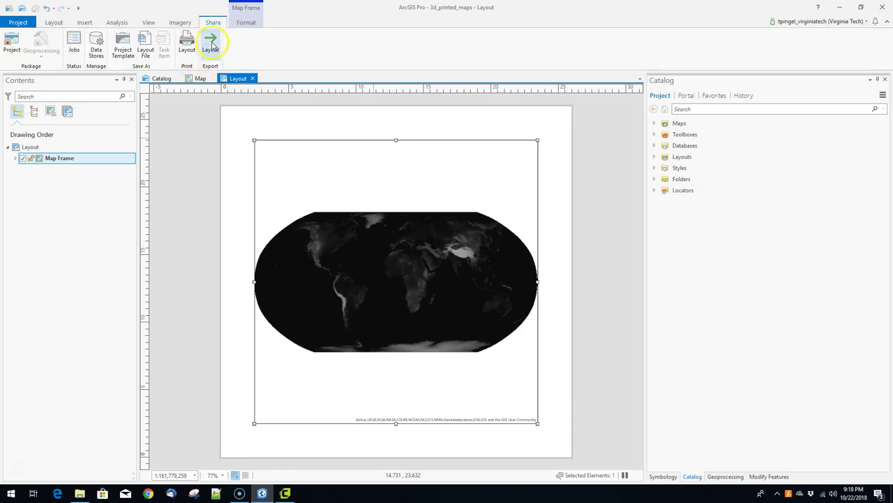
- Start the layout image export and create a new Temp2 folder on Local Disk (C:)
click(211, 46)
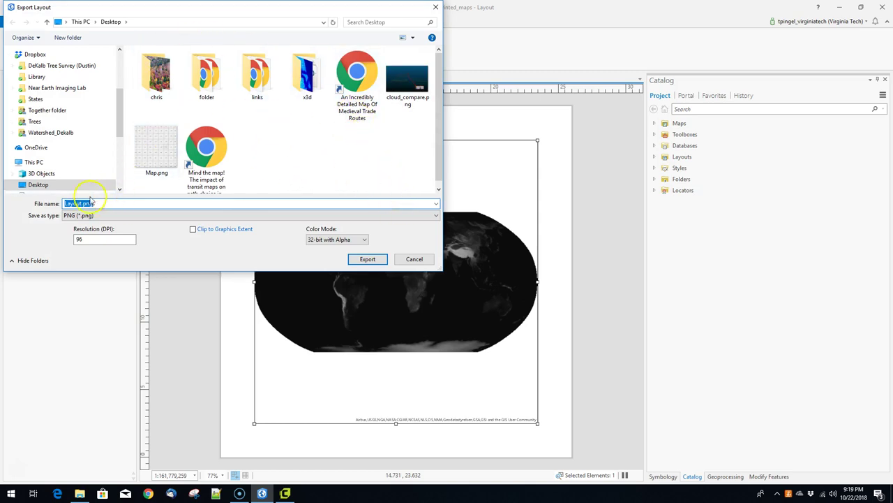
scroll(110, 156, down, 2)
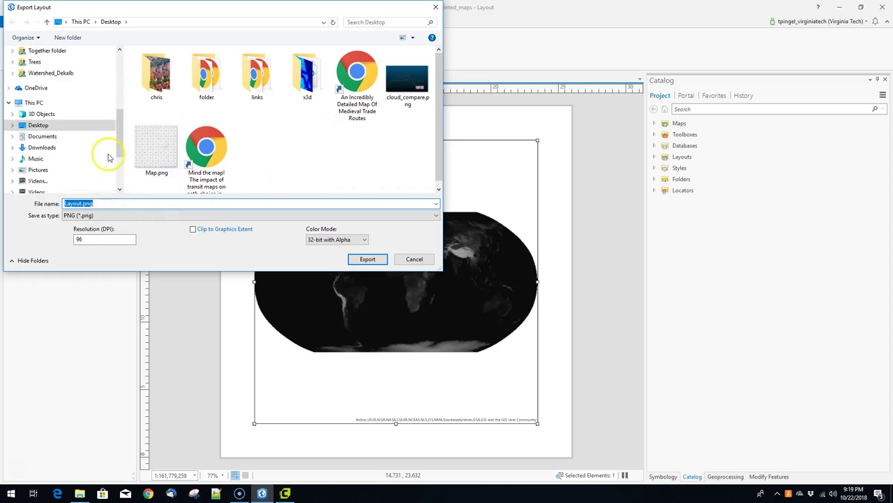
scroll(109, 157, down, 2)
click(41, 129)
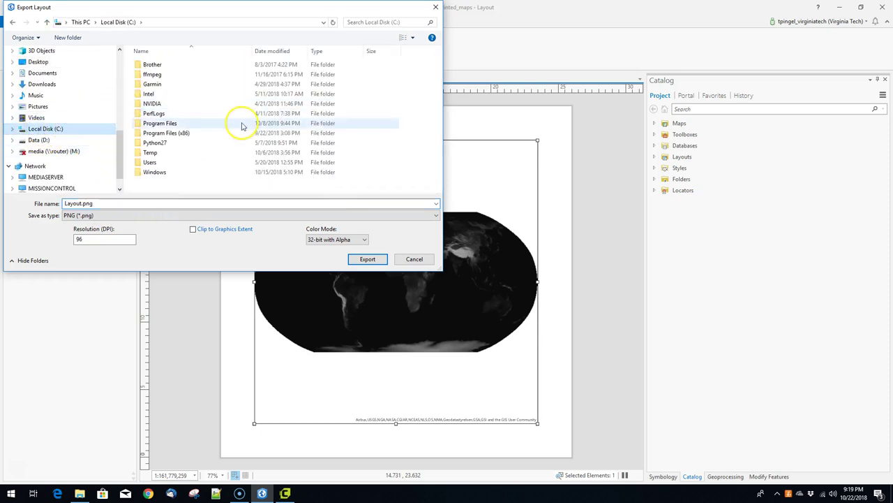
right_click(166, 186)
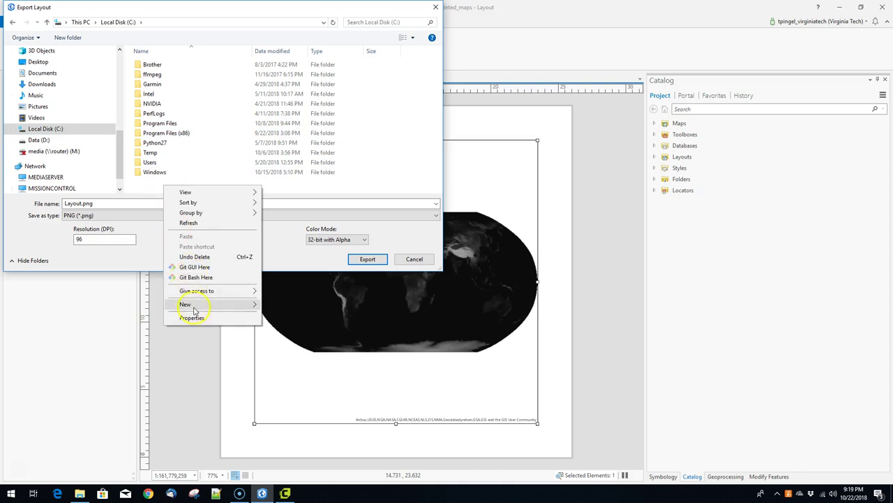
mouse_move(194, 308)
click(294, 306)
text(Temp2)
key(Return)
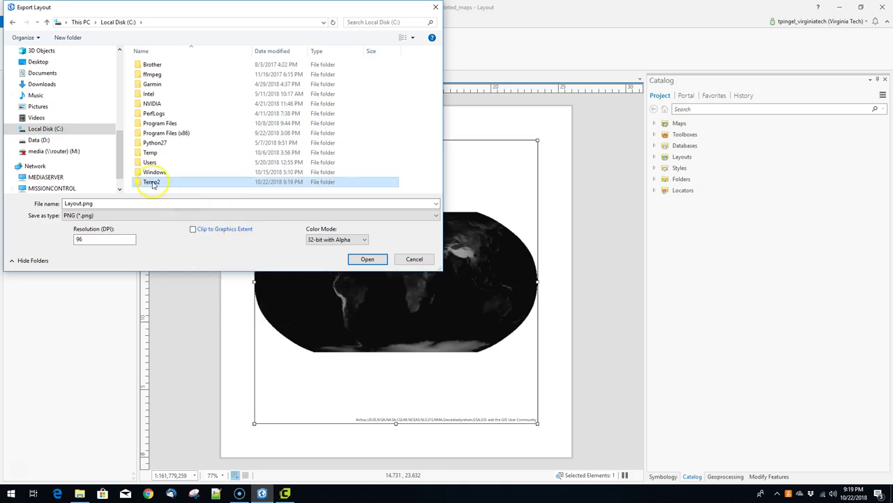
- Export the layout into Temp2 as 3d_map.png at 100 DPI, then return to Cura
double_click(152, 182)
double_click(129, 203)
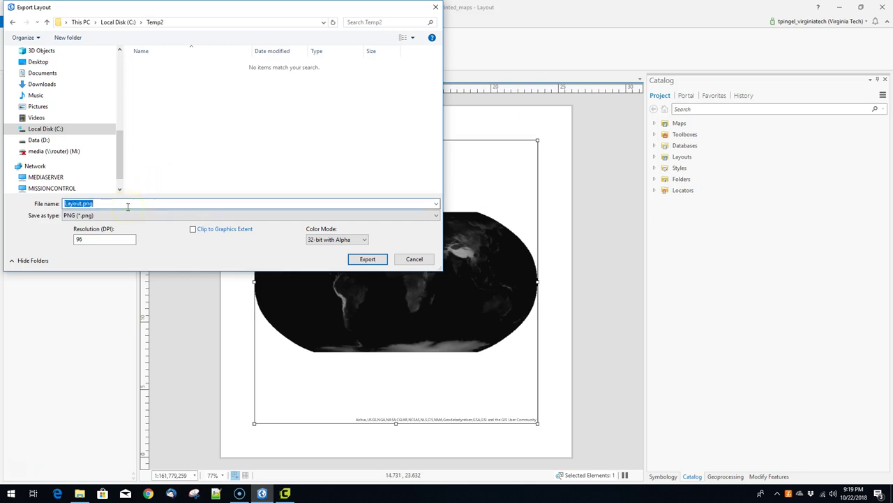
text(3d_map)
click(95, 238)
double_click(95, 239)
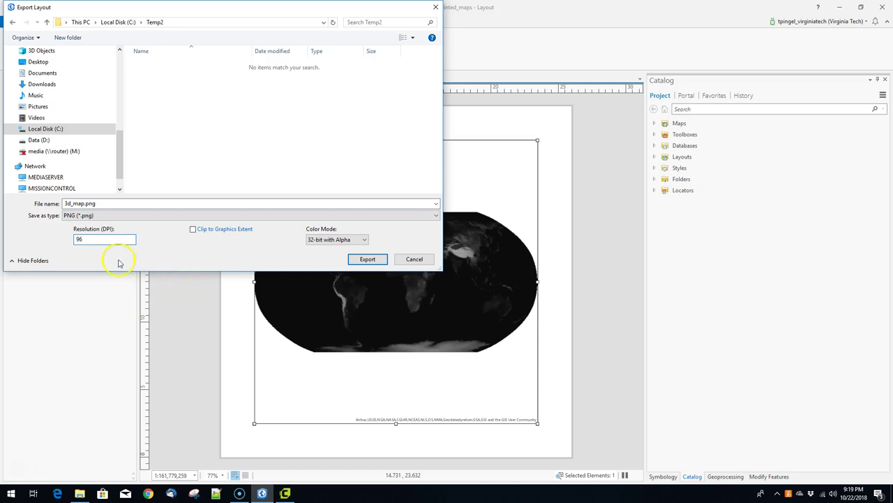
text(100)
click(369, 261)
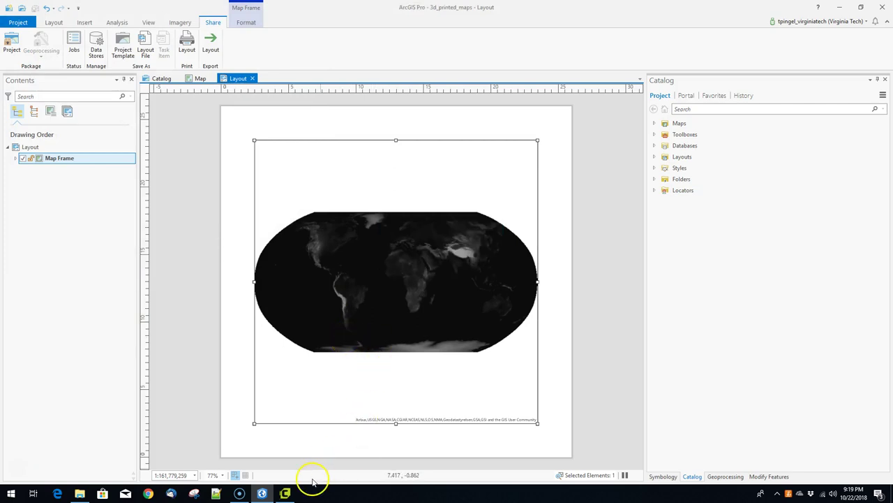
mouse_move(286, 494)
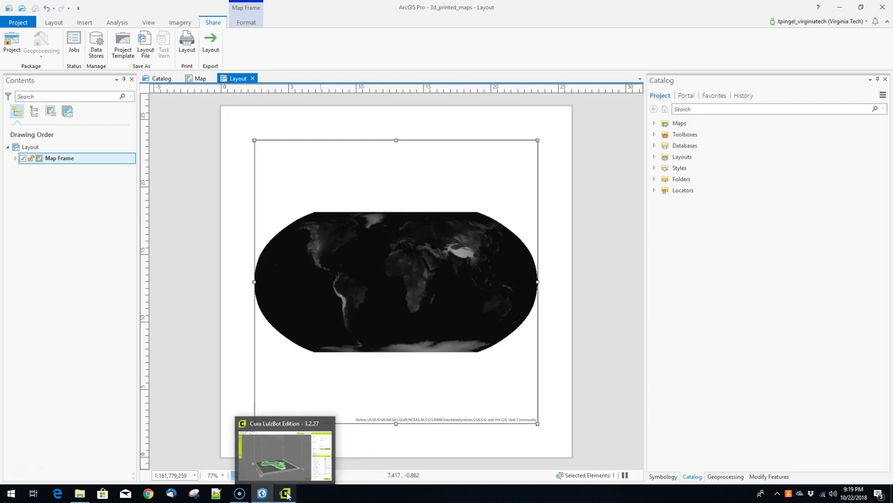
click(285, 433)
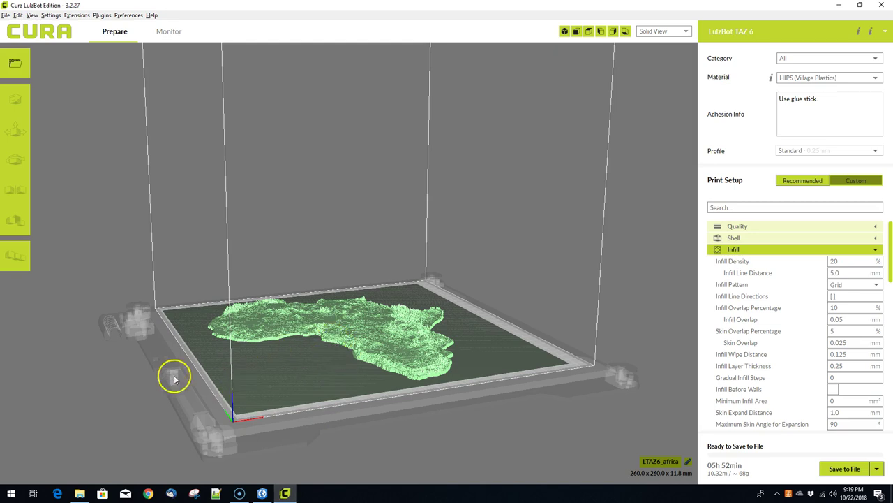
- In Chrome, search 'cura lulzbot download' and view the Cura LulzBot Edition download section
click(156, 491)
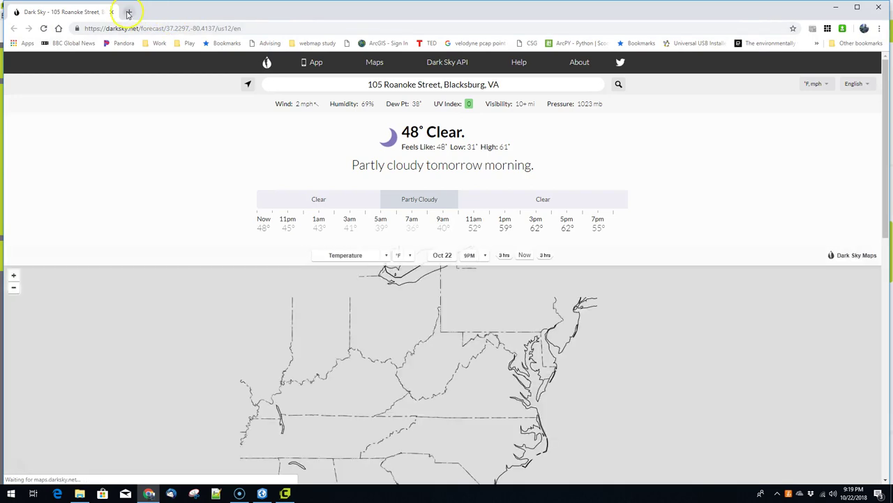
click(129, 12)
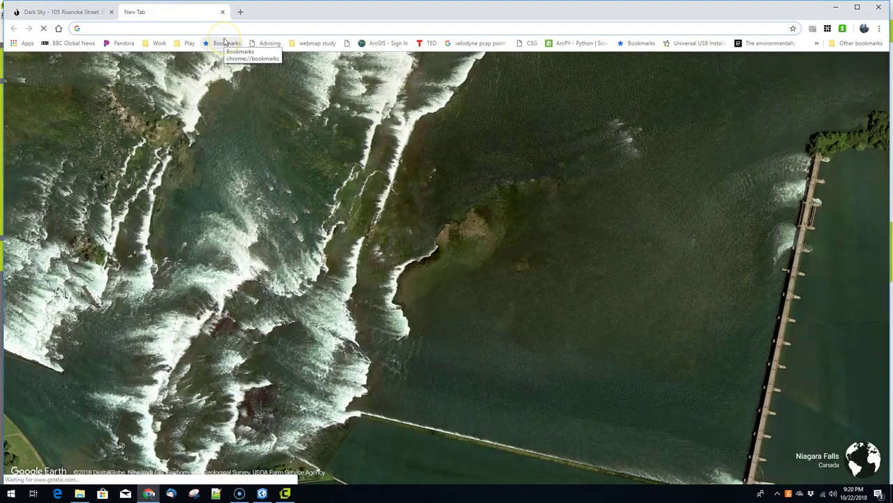
key(Down)
key(Escape)
text(cura)
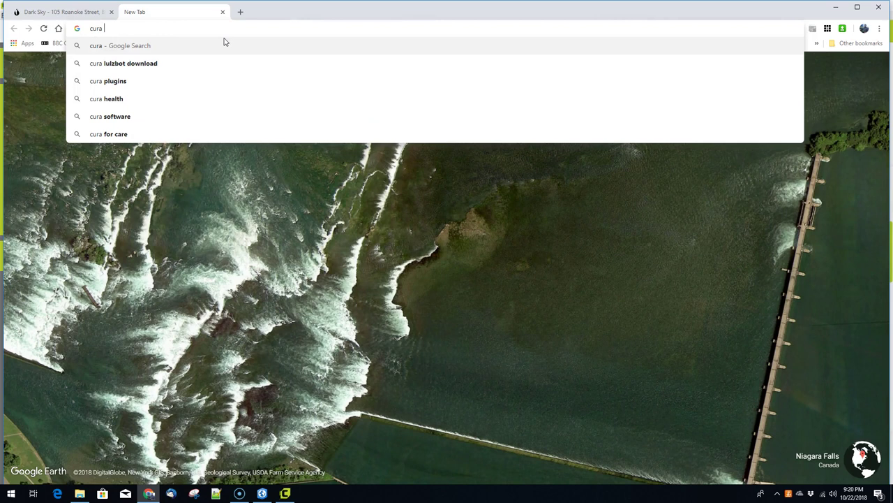
key(Down)
key(Return)
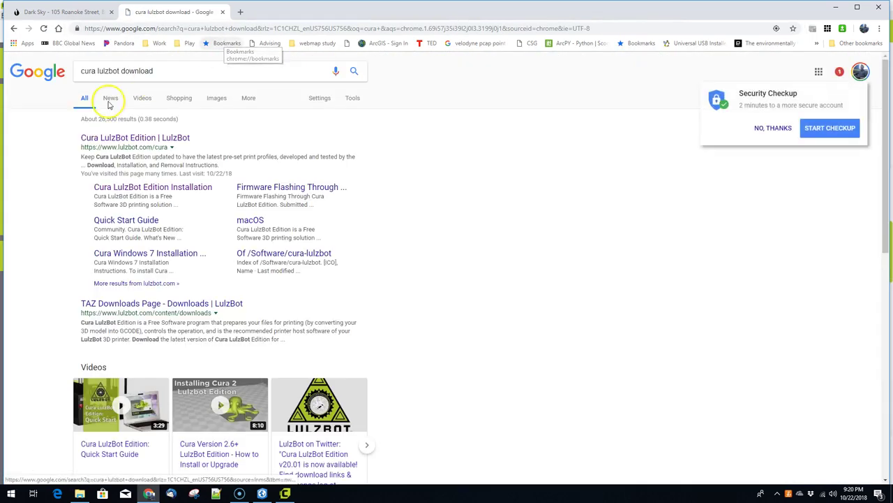
click(143, 138)
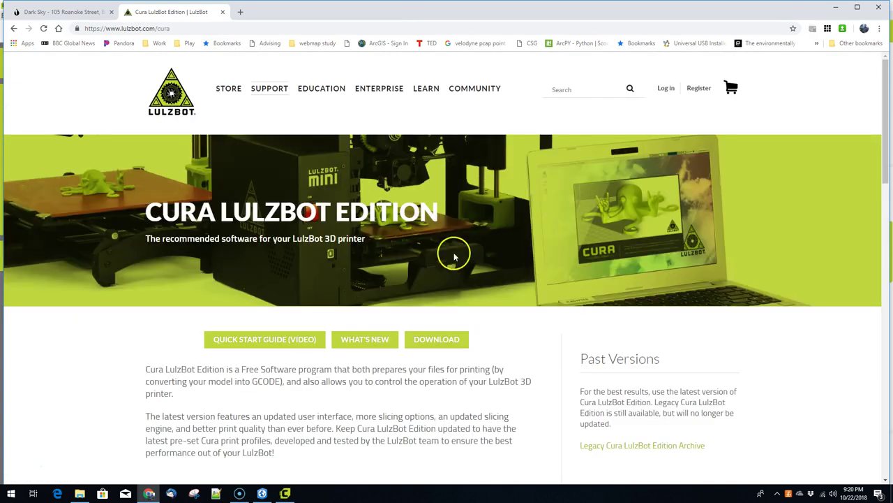
click(452, 339)
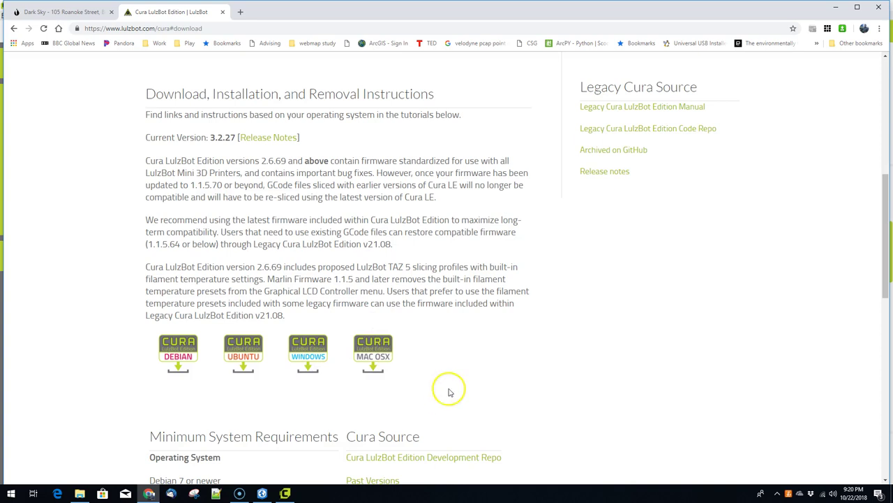
scroll(447, 389, down, 1)
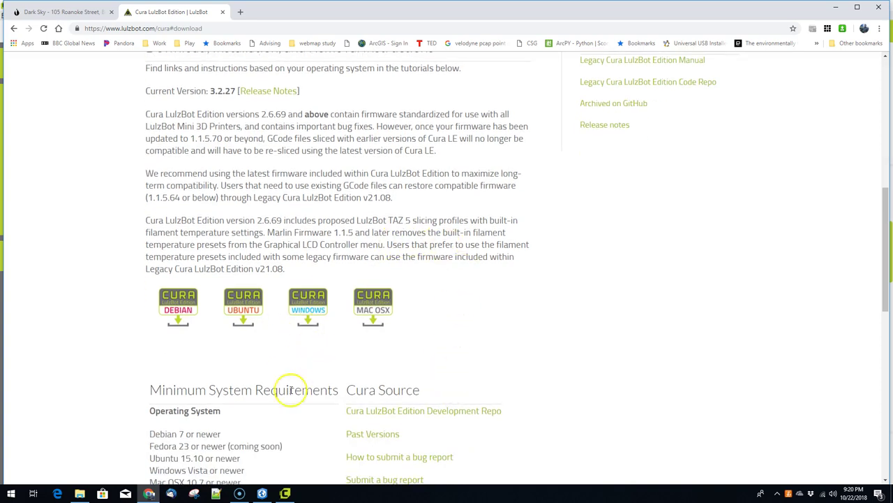
scroll(412, 353, down, 1)
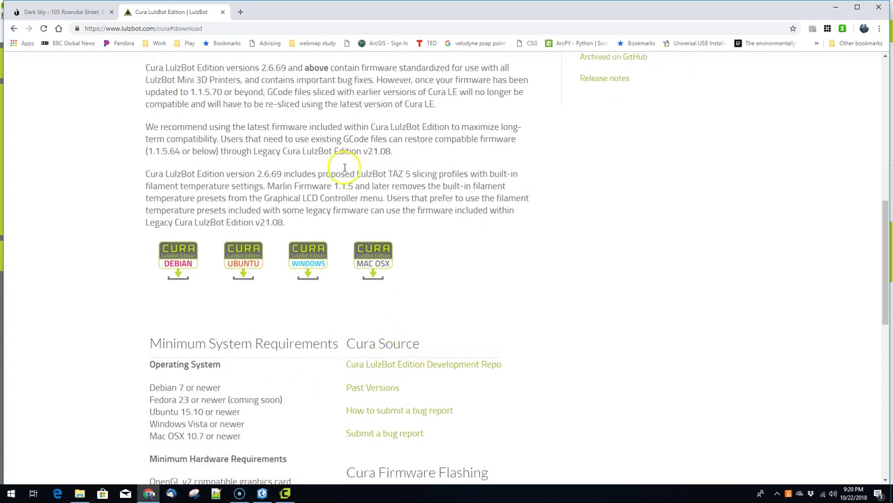
- Search 'taz lulzbot 6', open the LulzBot TAZ 6 product page, then return to Cura
click(241, 12)
text(ta)
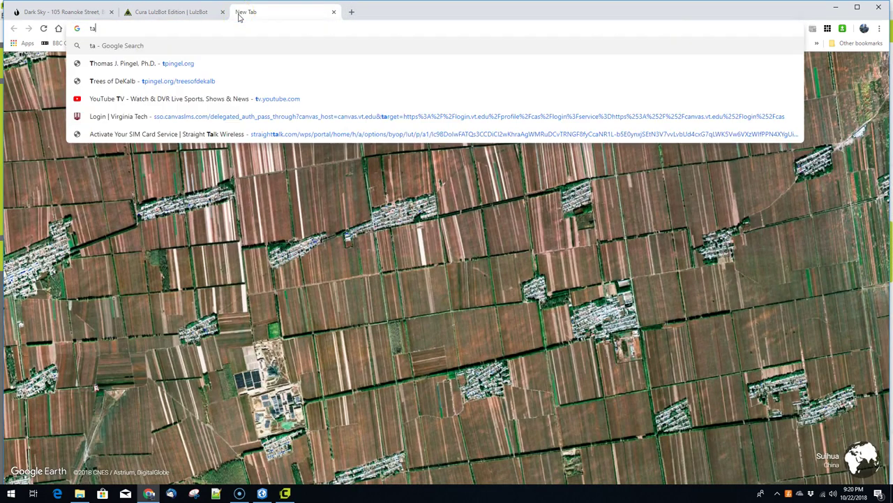
text(z lul)
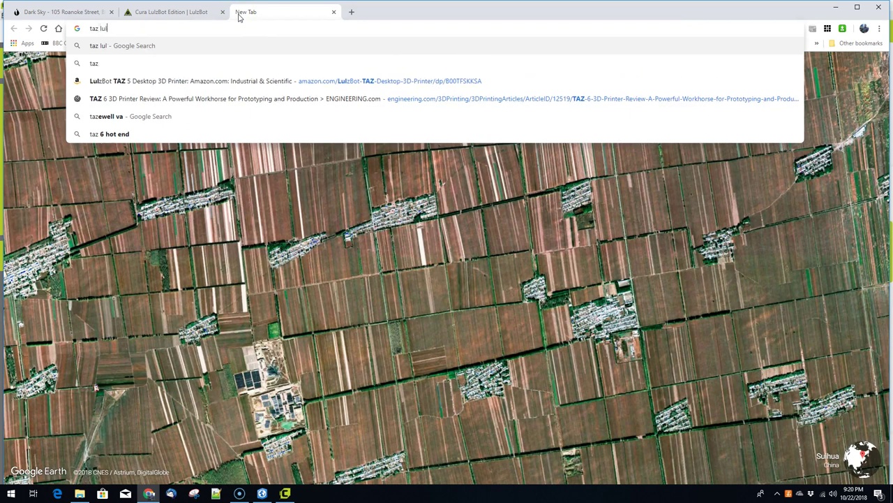
text(zbot 6)
key(Return)
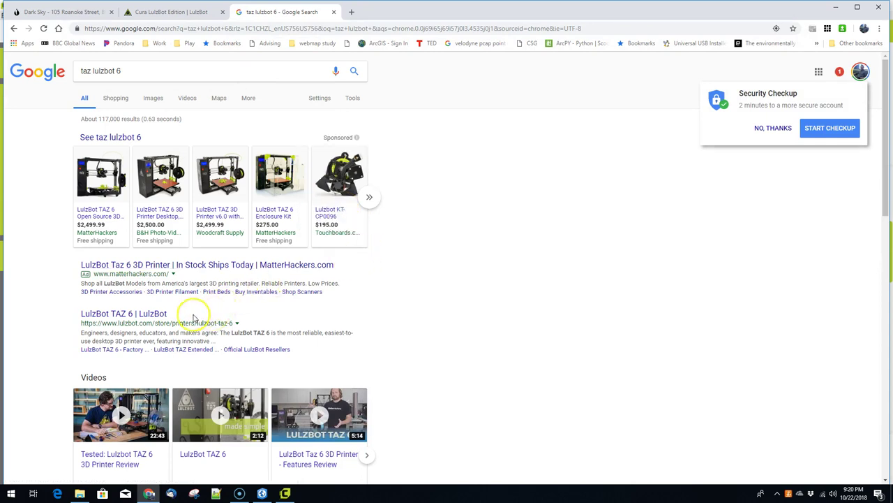
click(136, 313)
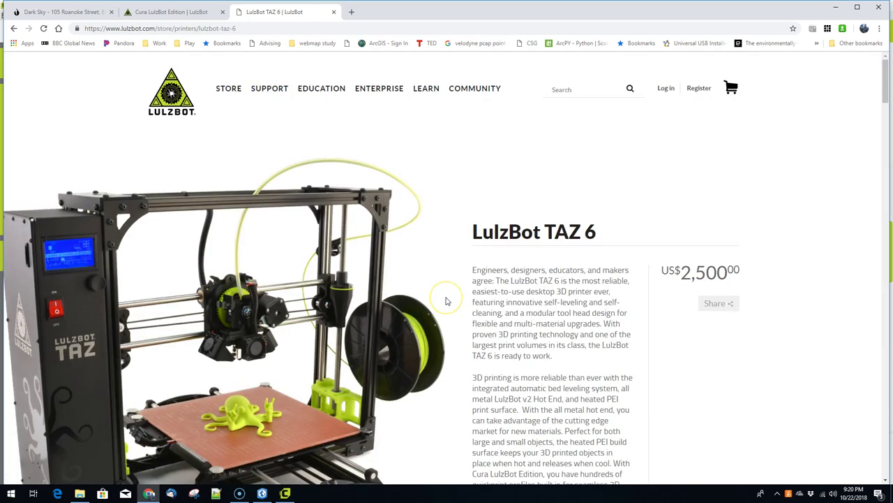
scroll(447, 300, down, 2)
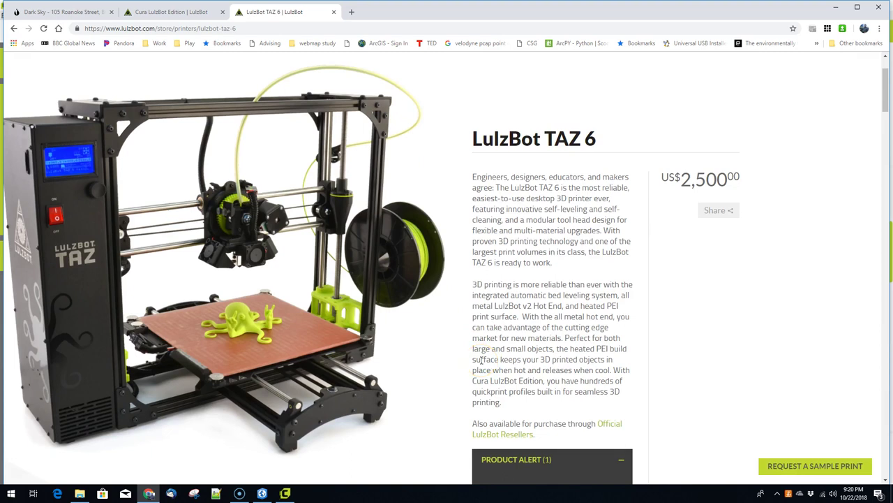
click(483, 351)
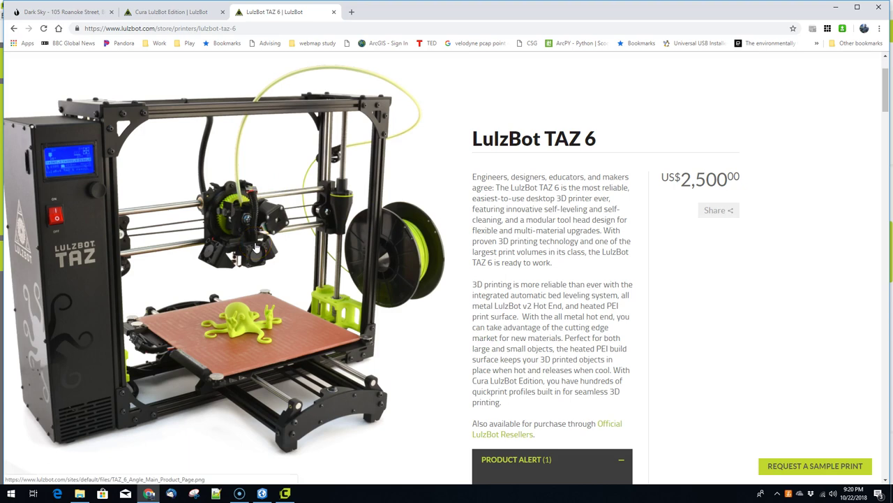
click(30, 459)
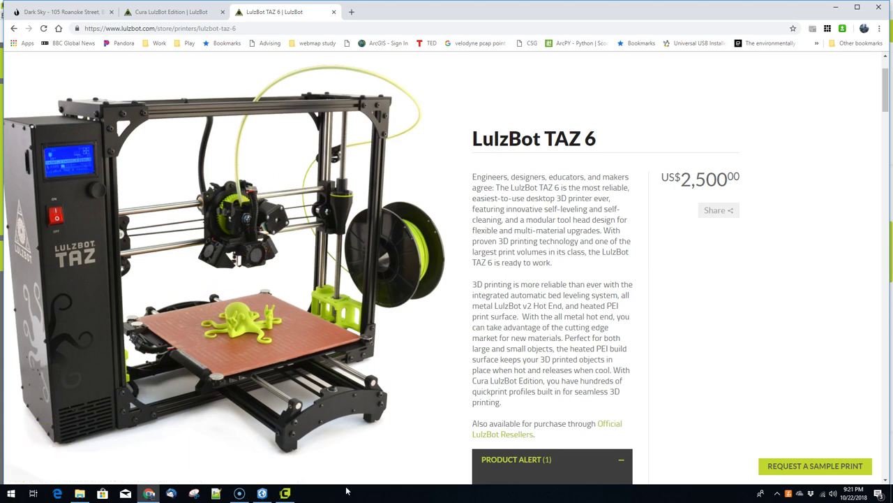
click(285, 493)
click(361, 313)
- Select and deselect the Africa model on the build plate, briefly checking the TAZ 6 page
click(360, 227)
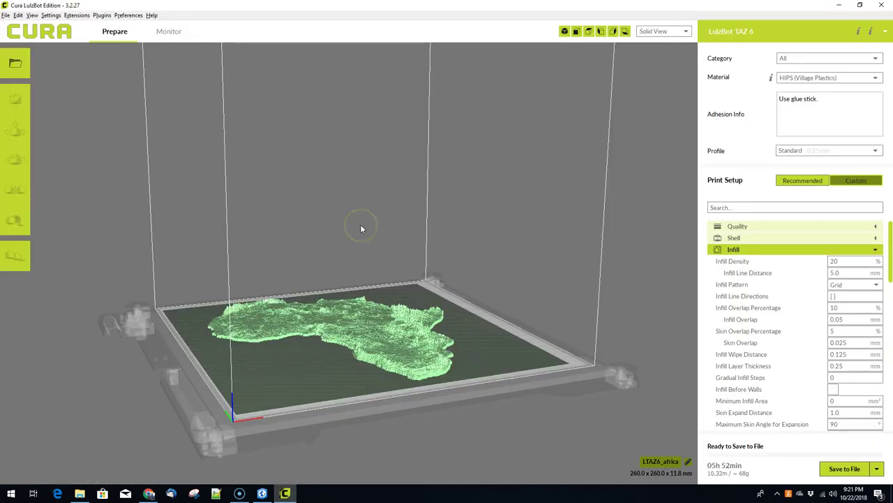
mouse_move(352, 224)
mouse_down()
mouse_move(193, 333)
mouse_move(130, 402)
mouse_move(137, 388)
mouse_up()
click(98, 386)
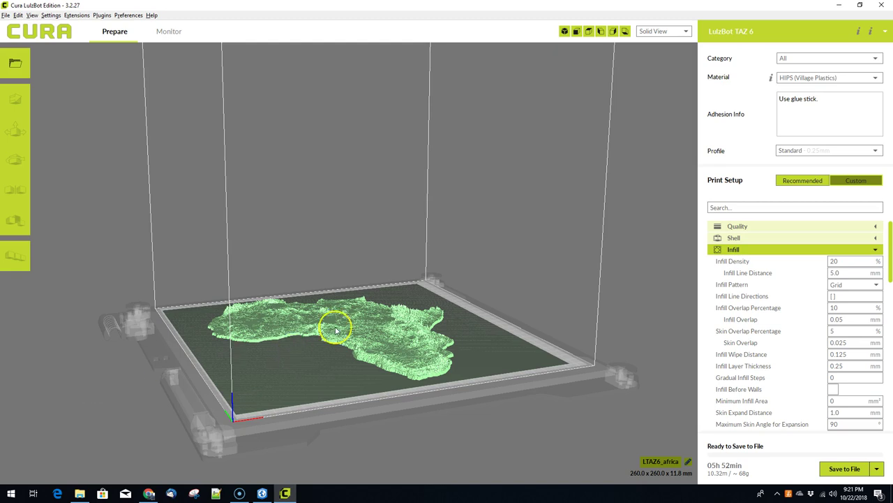
click(336, 330)
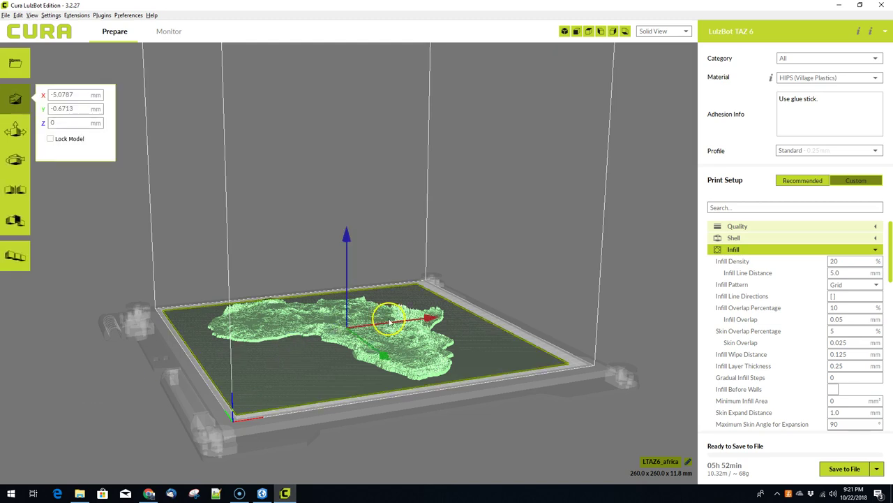
right_click(448, 427)
click(425, 429)
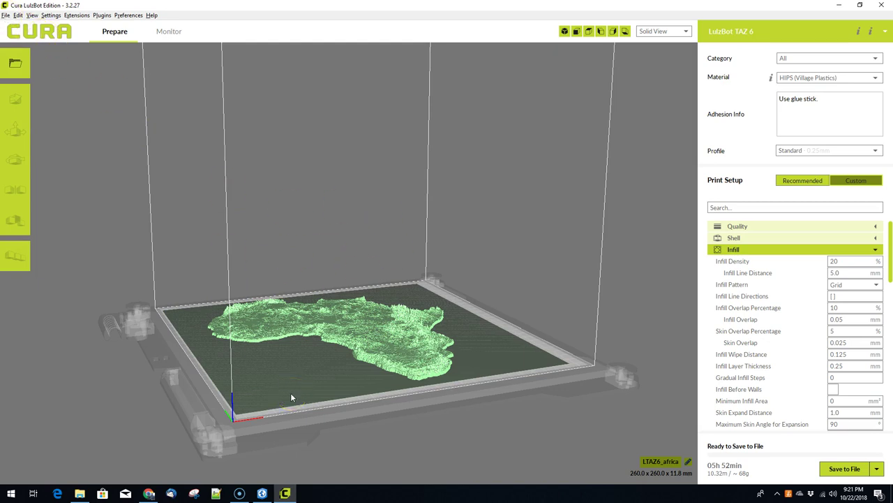
click(155, 493)
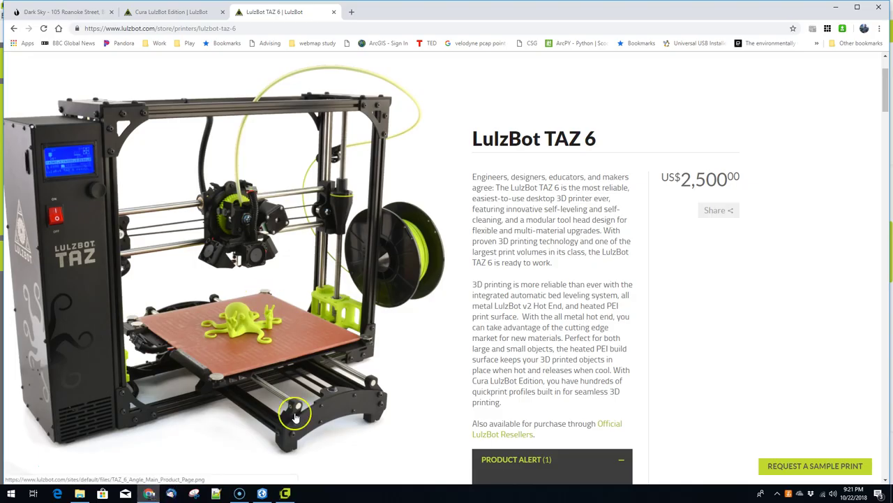
click(284, 493)
- Create a new project from the File menu, confirming the build plate clear
click(6, 15)
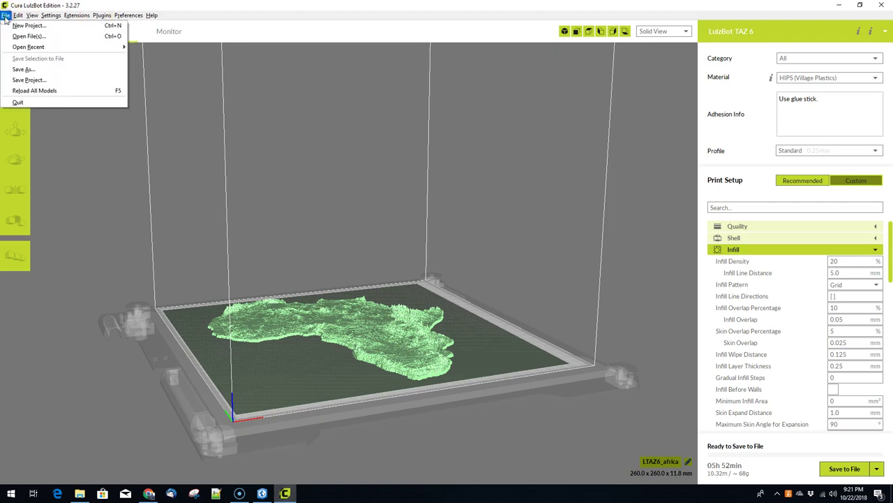
click(16, 26)
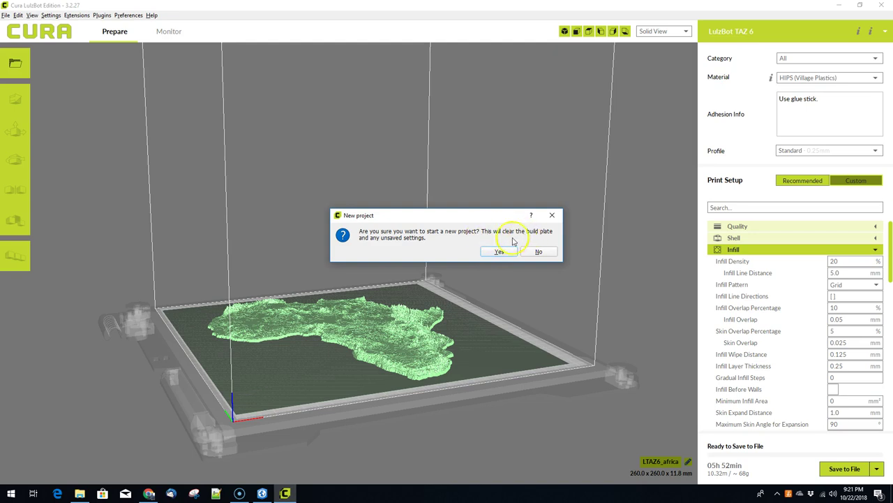
click(499, 250)
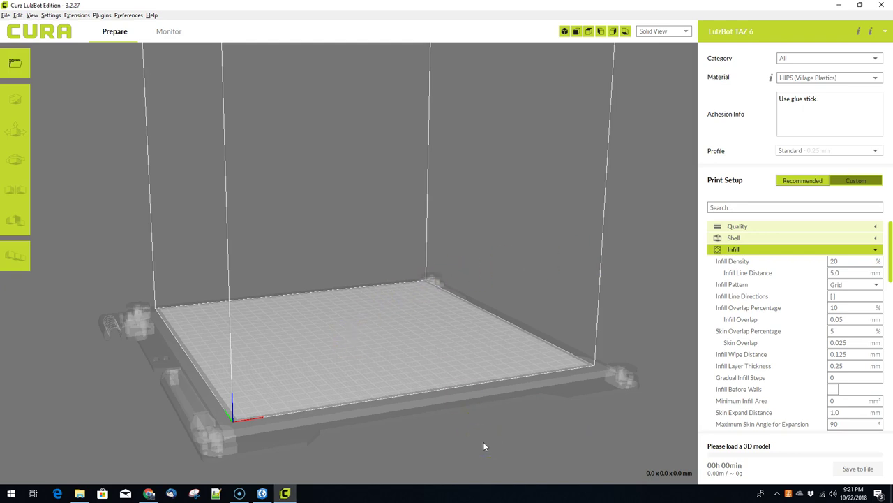
- Drag 3d_map.png from C:\Temp2 in File Explorer onto the Cura window
click(81, 491)
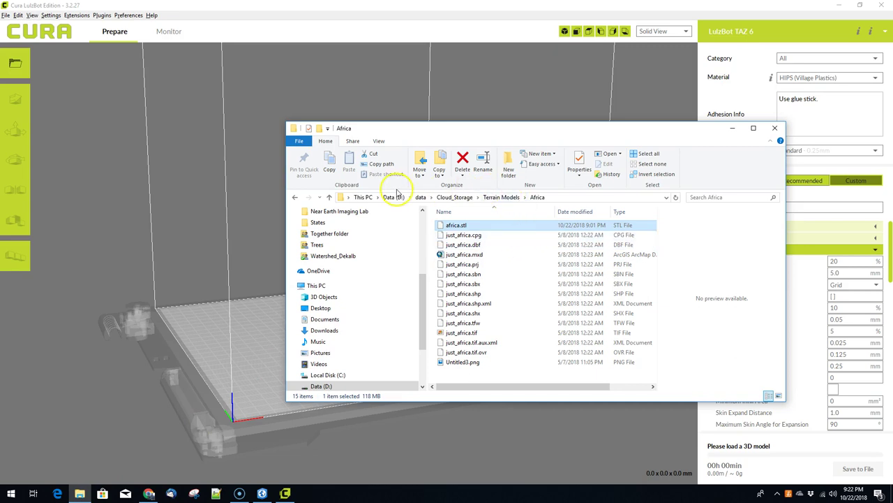
click(393, 197)
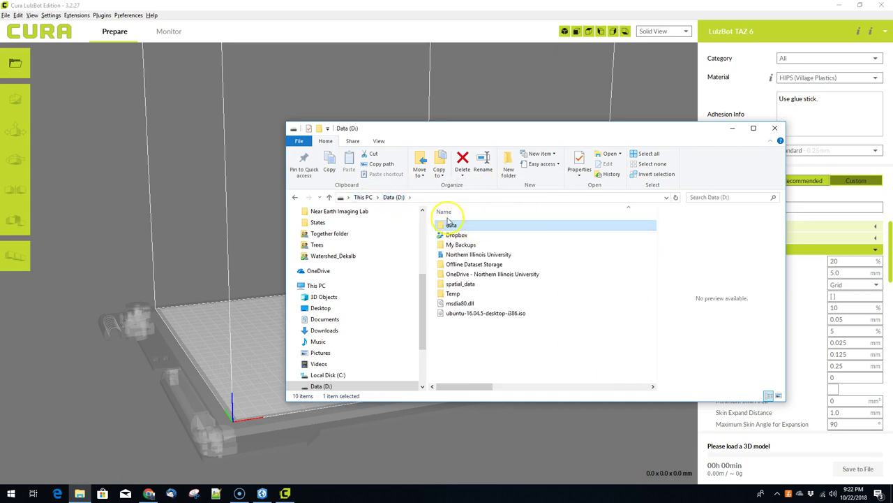
click(329, 197)
double_click(494, 345)
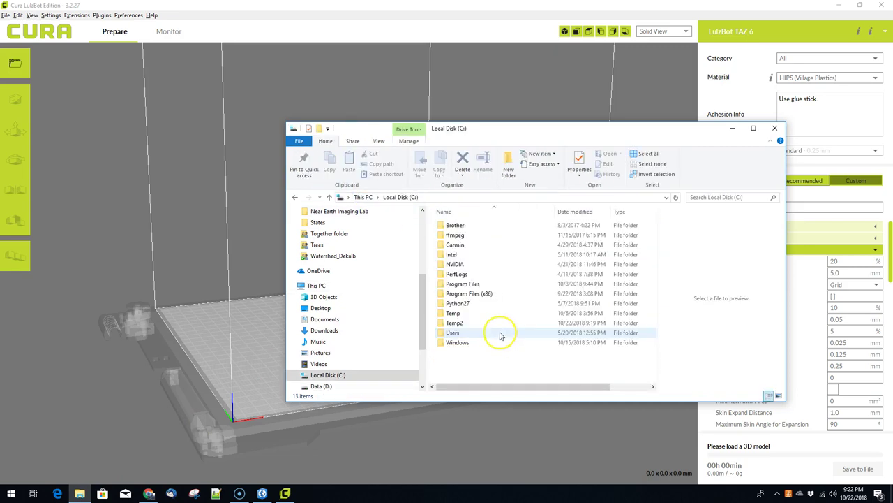
double_click(472, 323)
drag(459, 233, 286, 332)
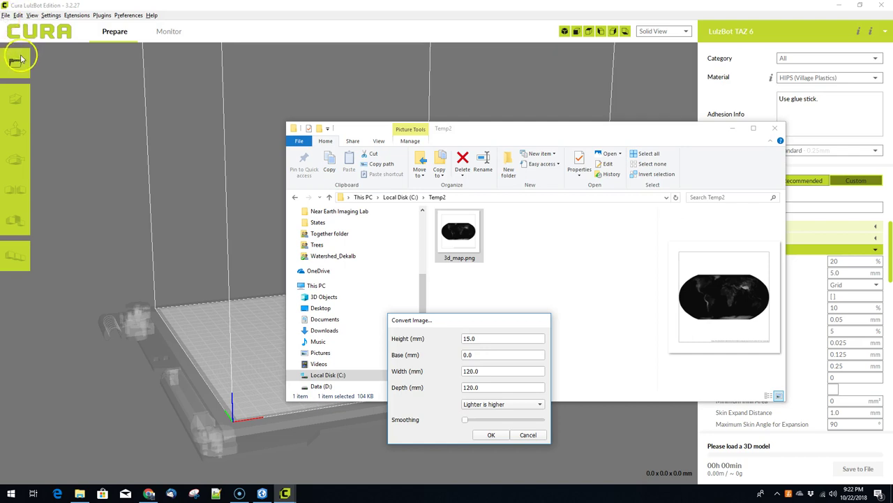
- Convert the image with height 15, base 0, width and depth 260 mm, lighter higher, minimum smoothing
click(500, 338)
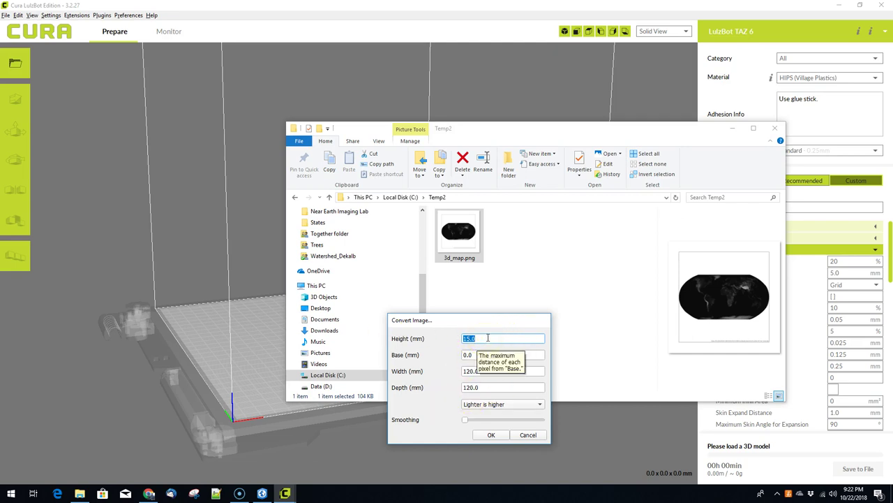
click(261, 341)
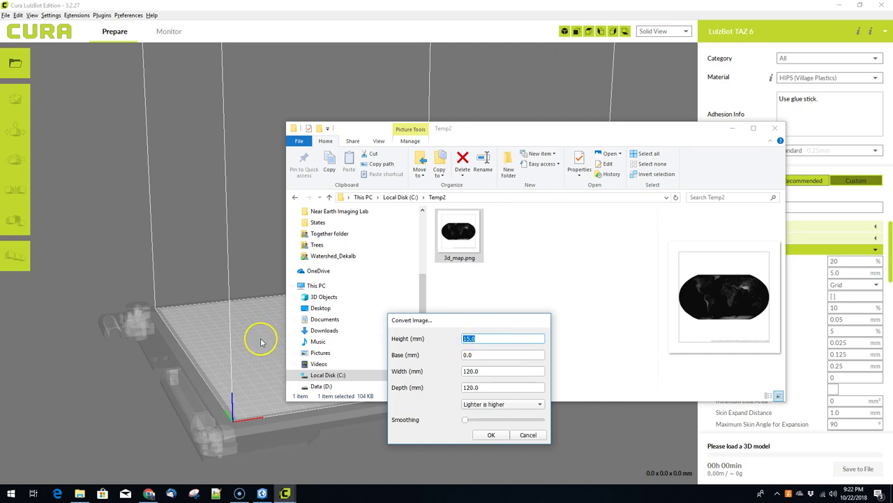
click(487, 354)
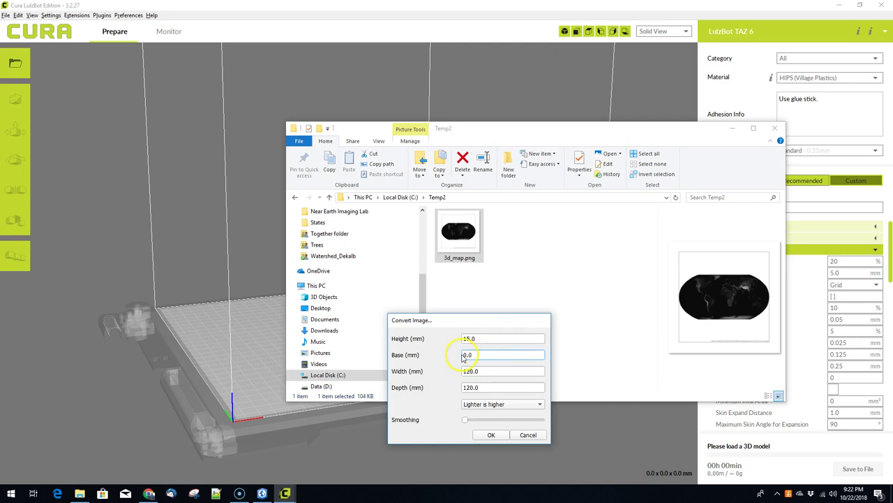
drag(493, 375, 445, 375)
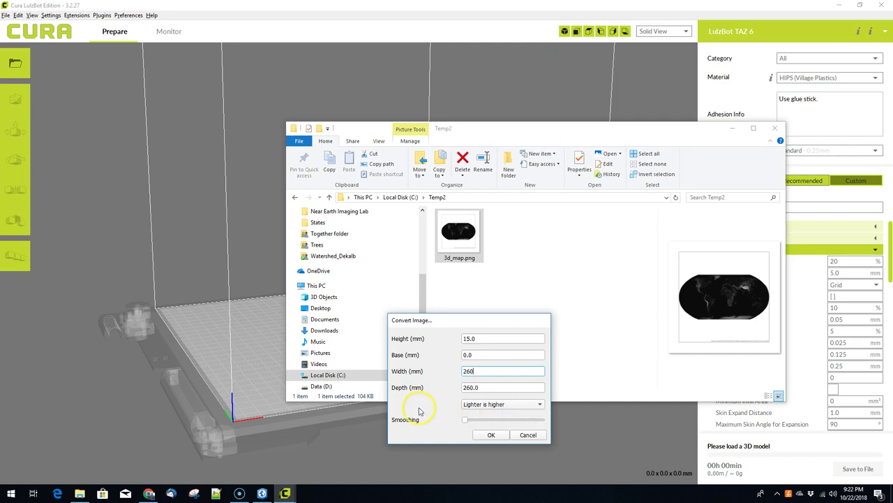
click(504, 405)
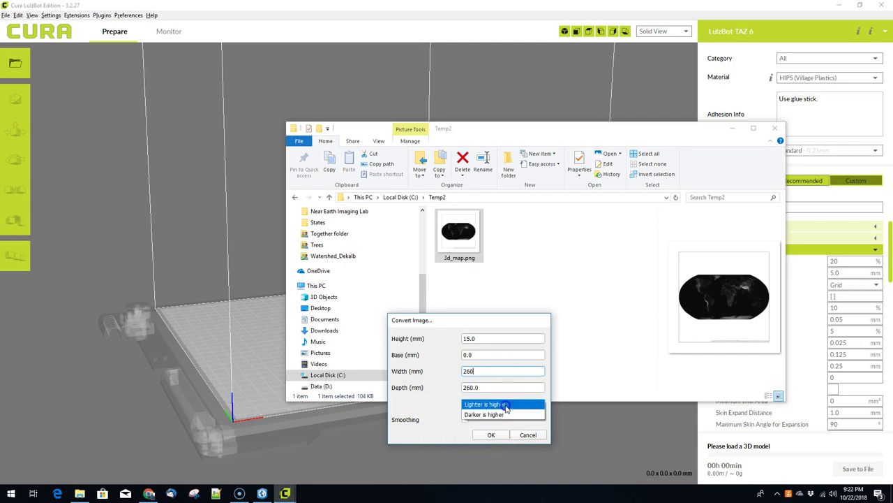
click(507, 405)
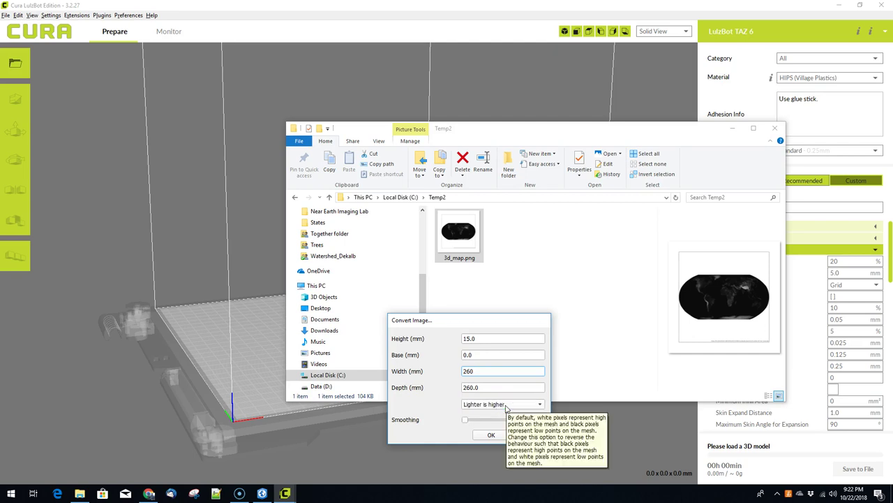
click(506, 390)
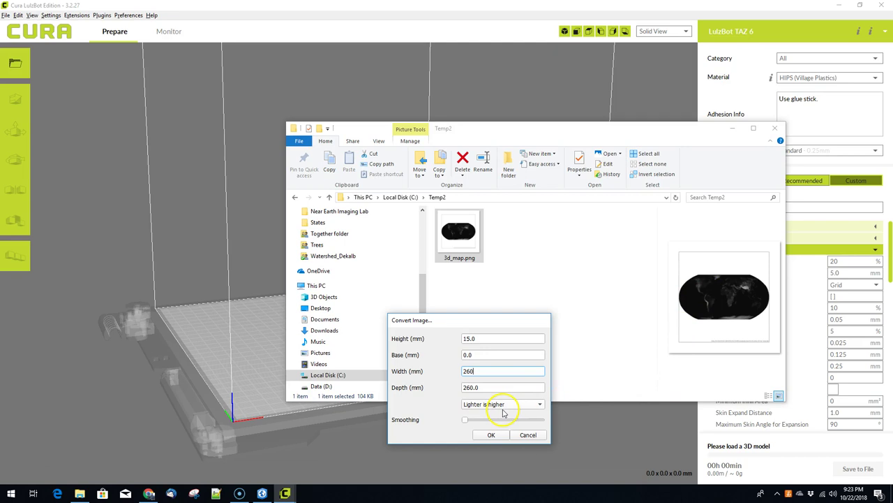
mouse_move(503, 412)
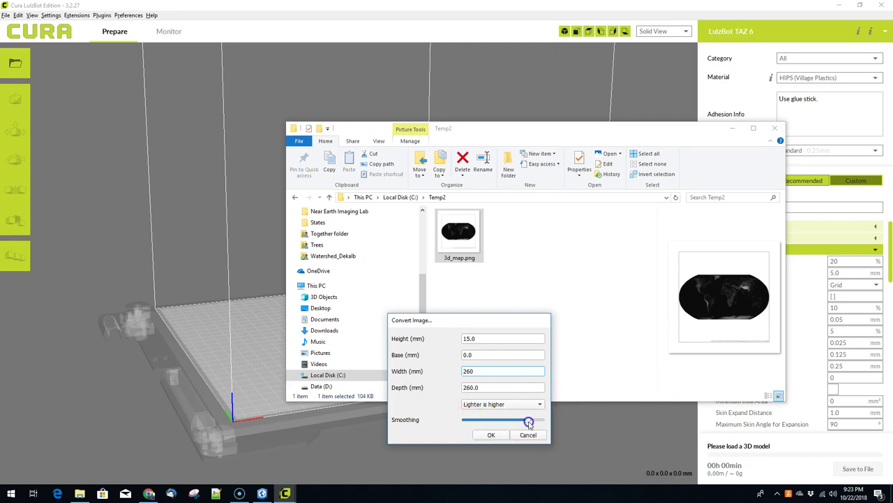
drag(539, 424, 445, 424)
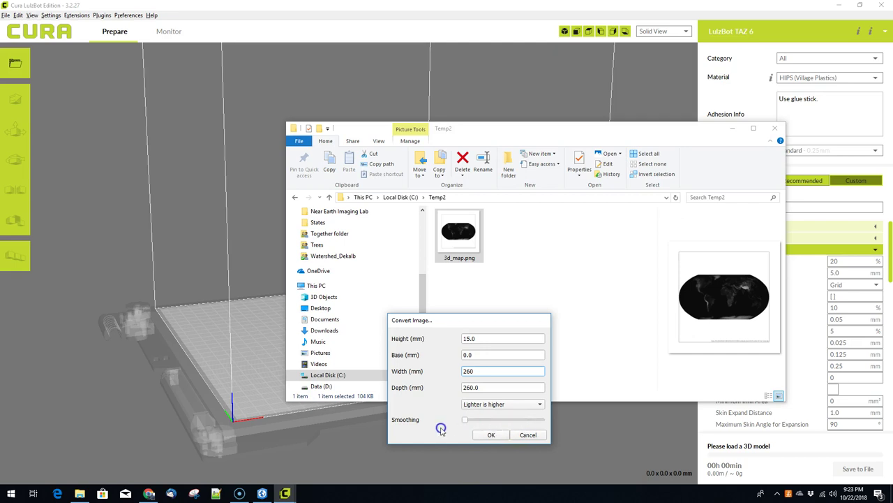
click(490, 436)
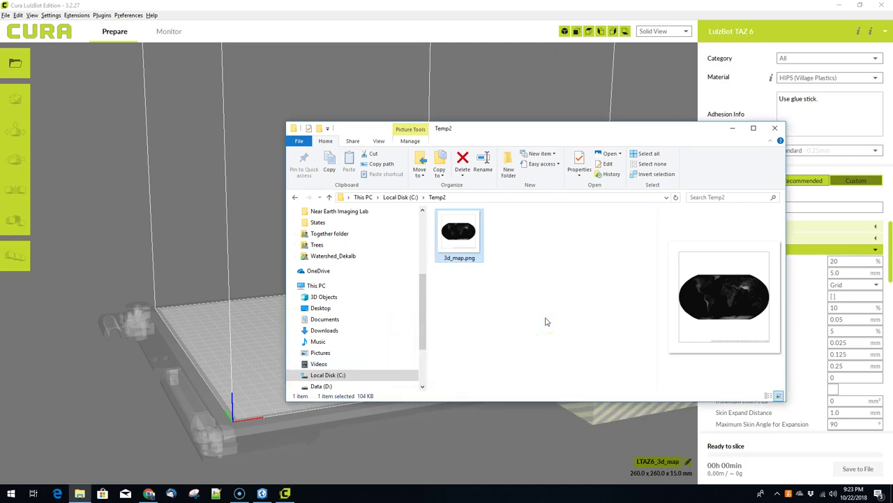
- Place the map model on the build plate and select it so slicing finishes at 18h 07min
click(370, 30)
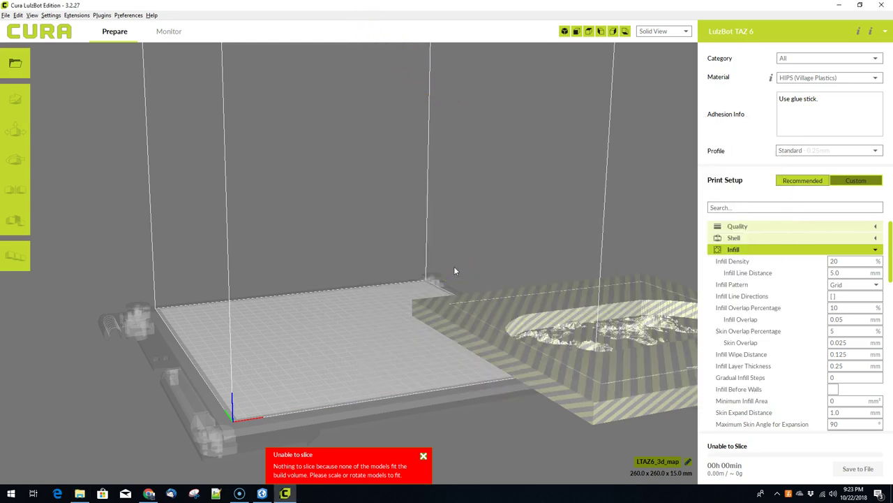
click(514, 374)
drag(562, 372, 305, 372)
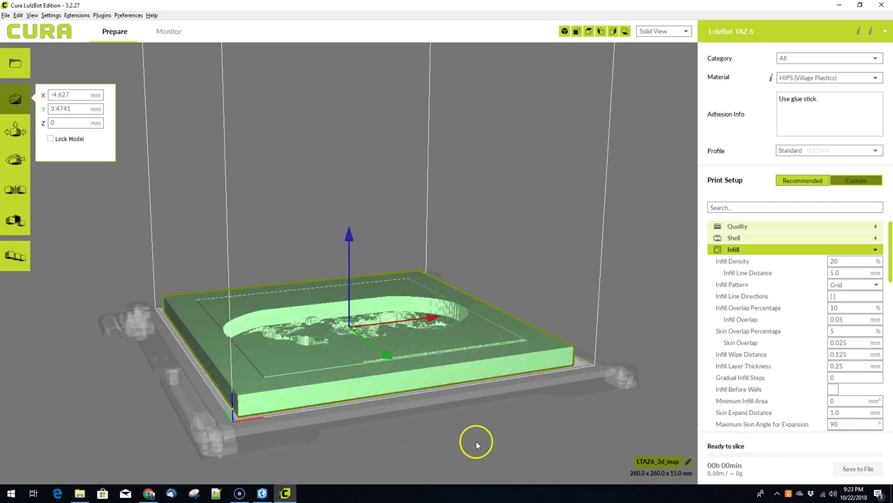
right_click(416, 433)
click(395, 437)
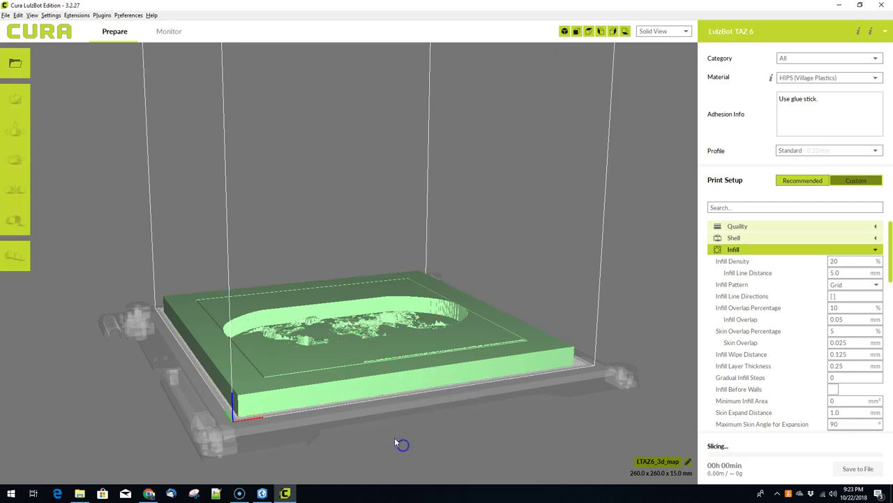
drag(393, 438, 455, 434)
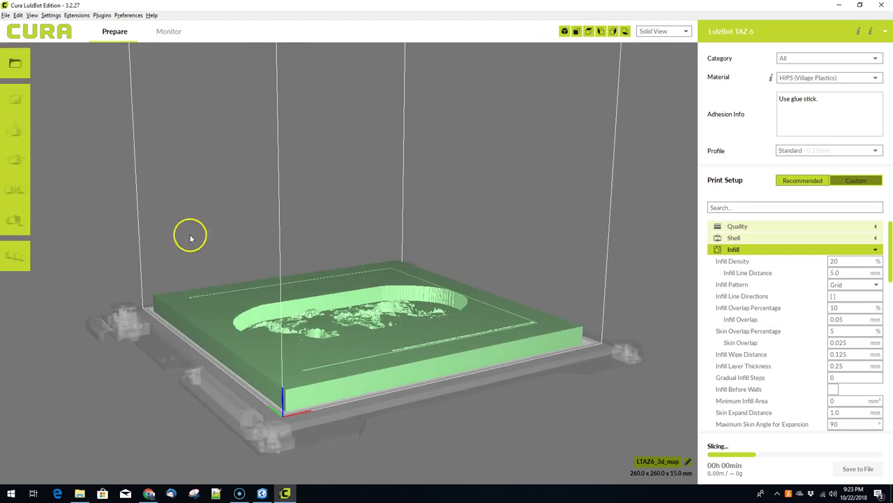
click(202, 298)
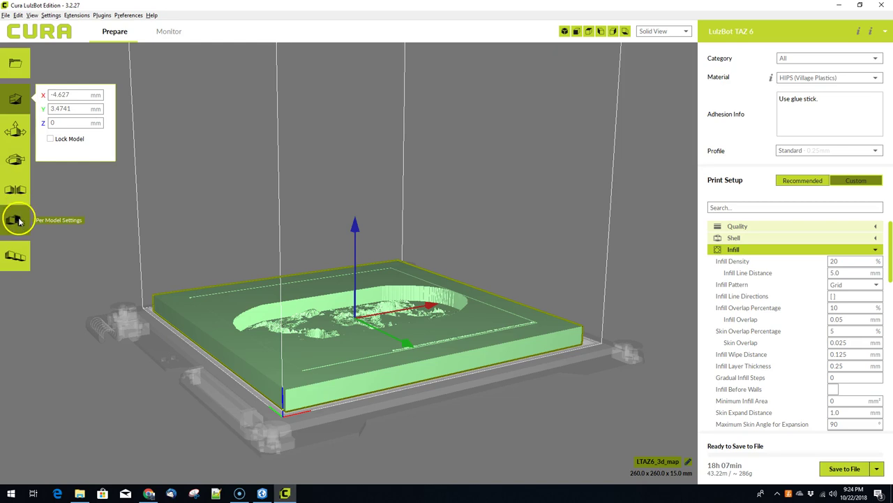
- Orbit and tilt the view to inspect the sliced map relief, then switch to ArcGIS Pro
click(503, 410)
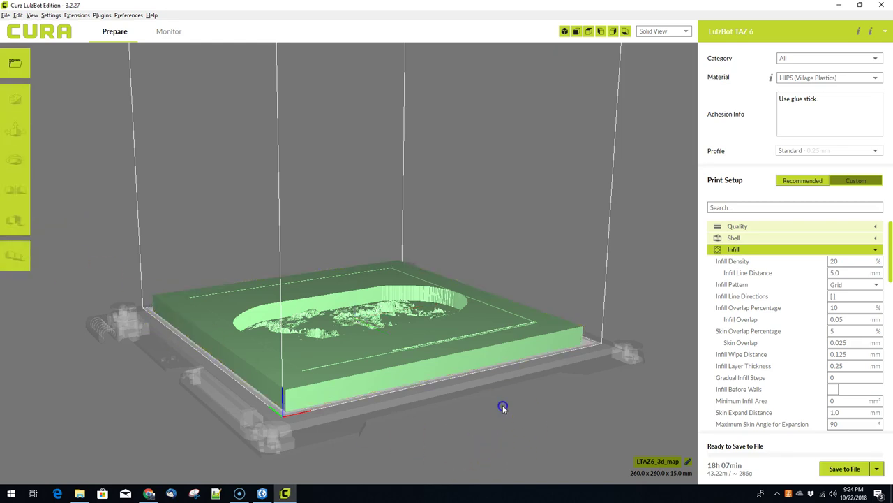
drag(476, 420, 410, 416)
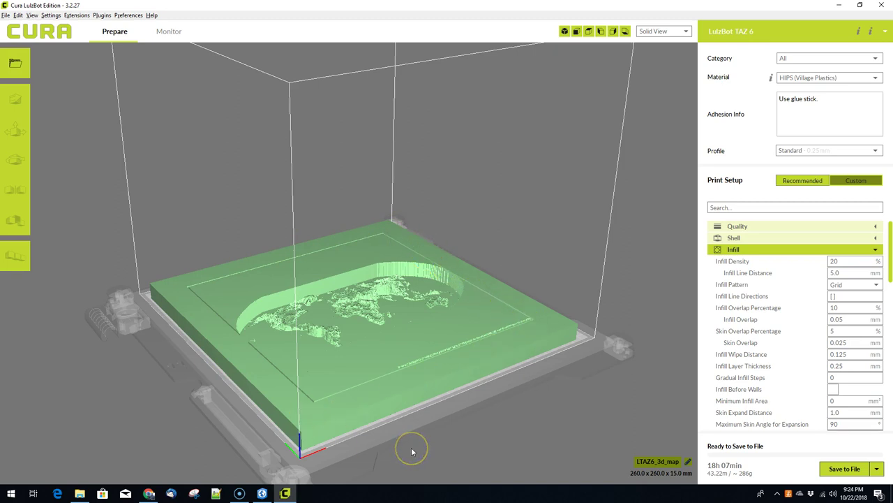
mouse_move(411, 449)
mouse_down()
mouse_move(330, 361)
mouse_move(321, 418)
mouse_move(193, 286)
mouse_move(180, 293)
mouse_up()
mouse_move(260, 300)
mouse_down()
mouse_move(397, 333)
mouse_move(356, 357)
mouse_move(420, 334)
mouse_move(363, 336)
mouse_up()
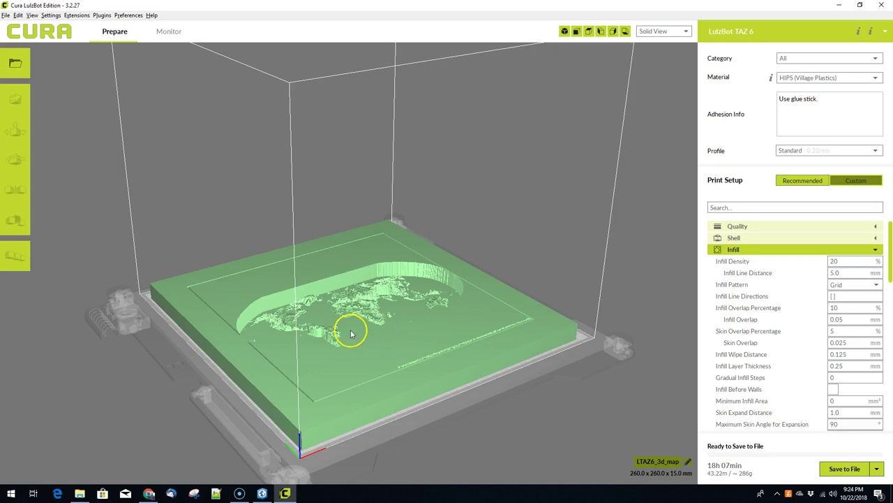
drag(350, 334, 347, 264)
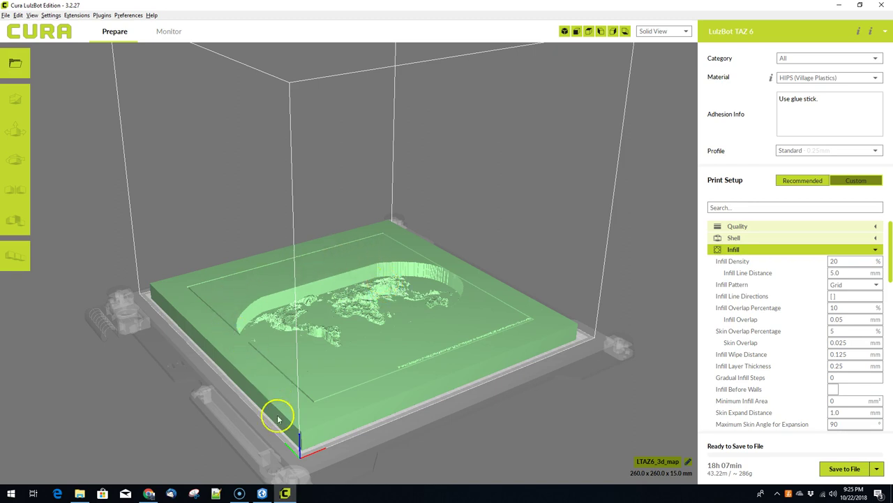
click(262, 494)
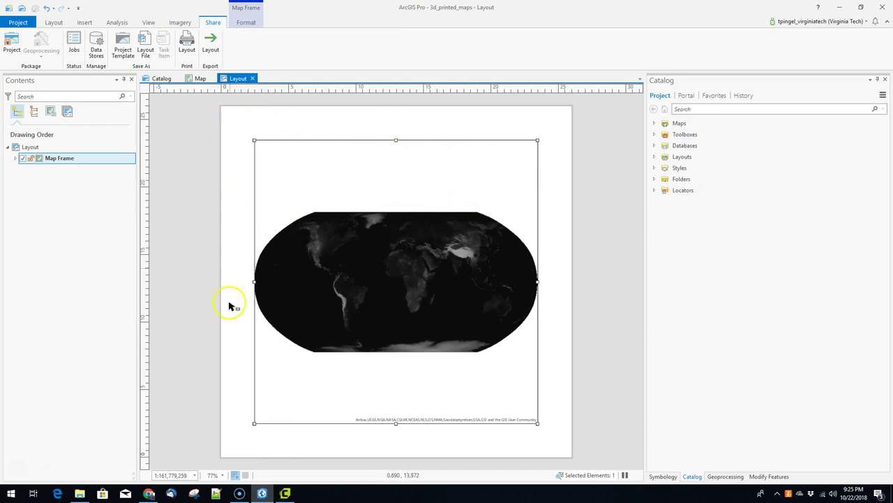
- Deselect the map frame in the layout and bring the Cura window back up
click(520, 436)
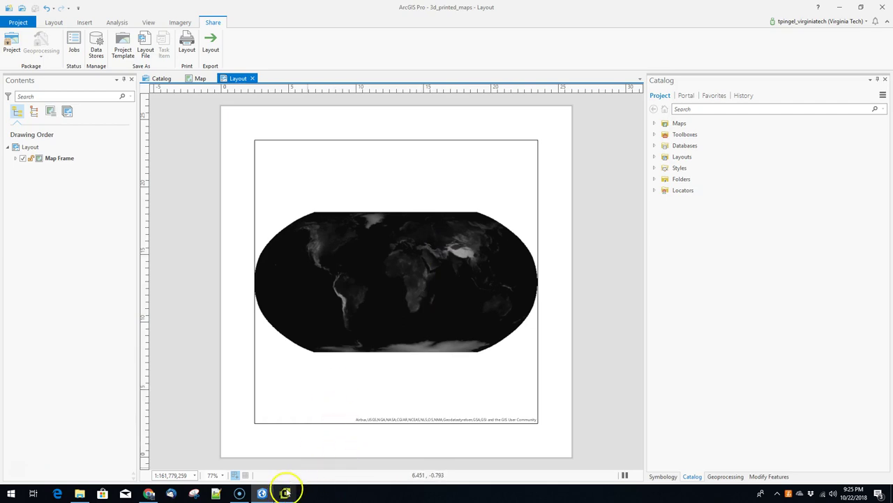
mouse_move(286, 494)
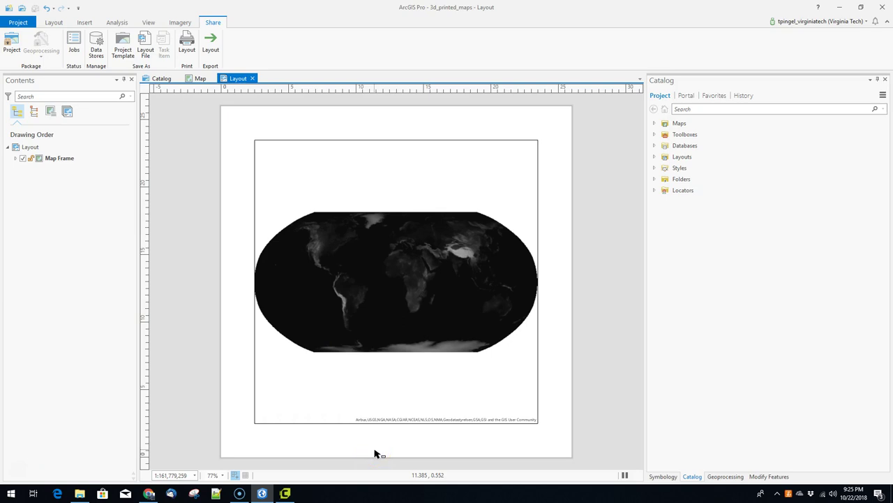
click(284, 493)
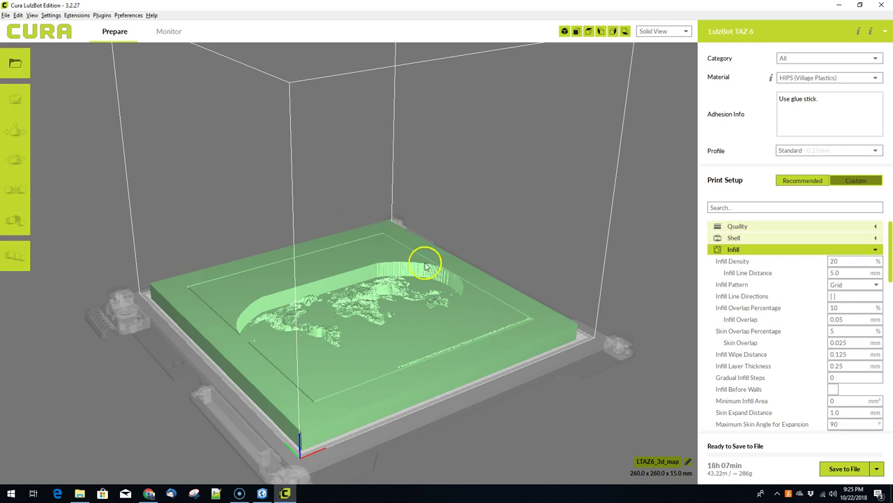
- Minimize Cura to reveal the ArcGIS Pro world map layout
click(286, 490)
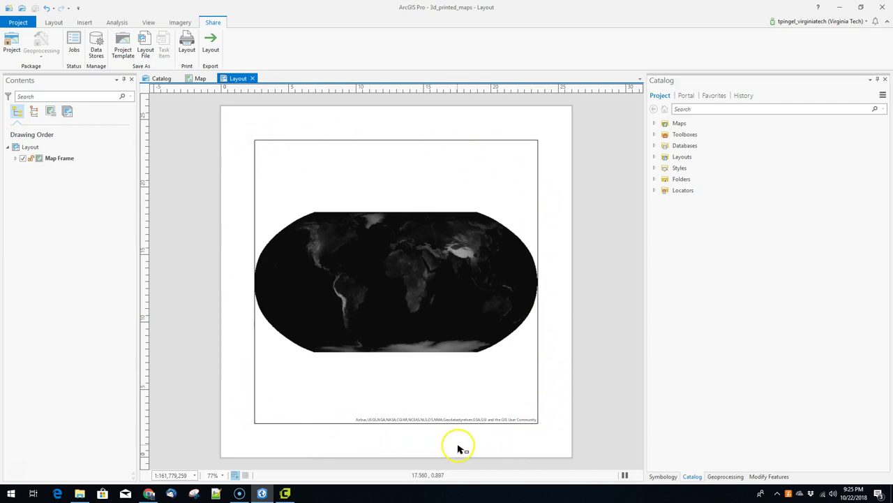
click(285, 423)
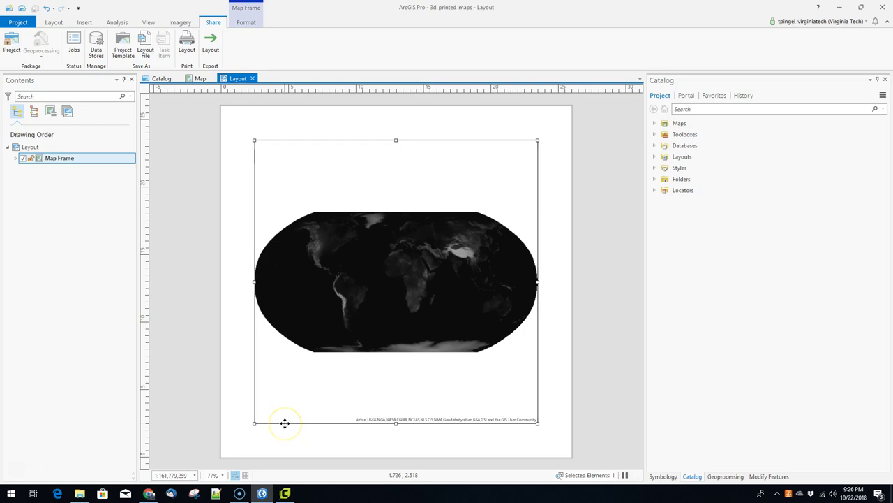
key(Delete)
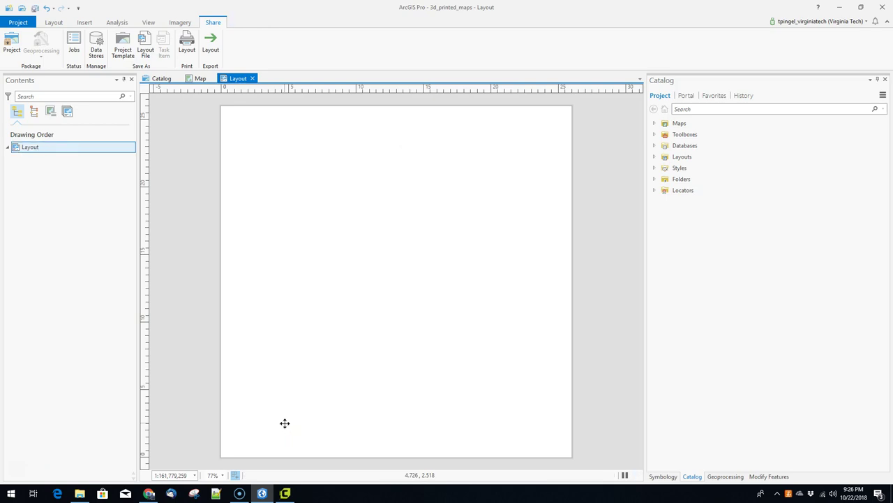
key(ctrl+z)
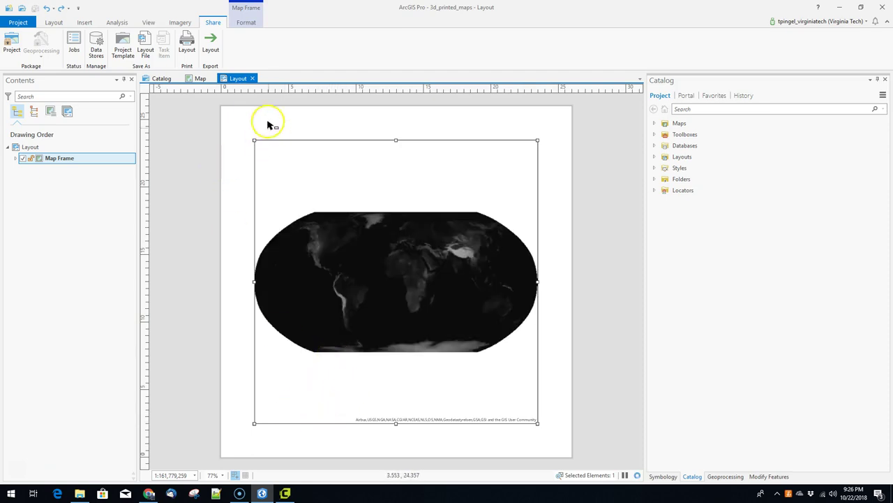
right_click(286, 140)
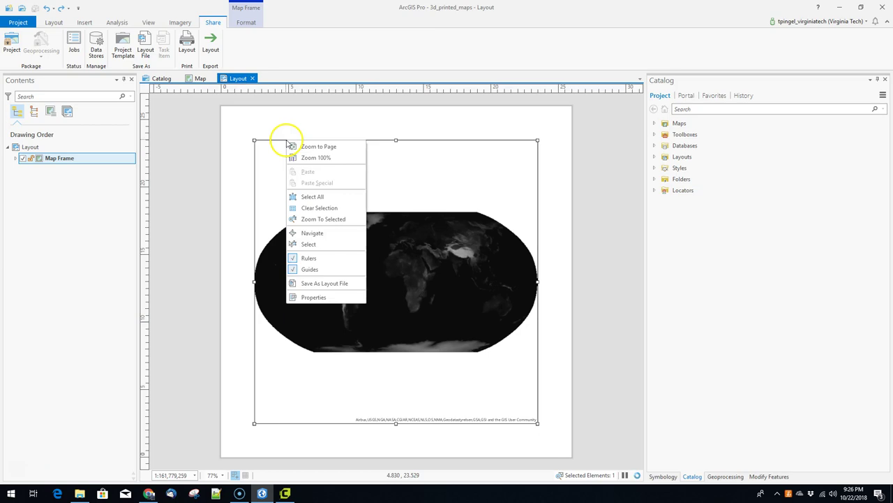
drag(254, 140, 224, 110)
drag(538, 423, 571, 456)
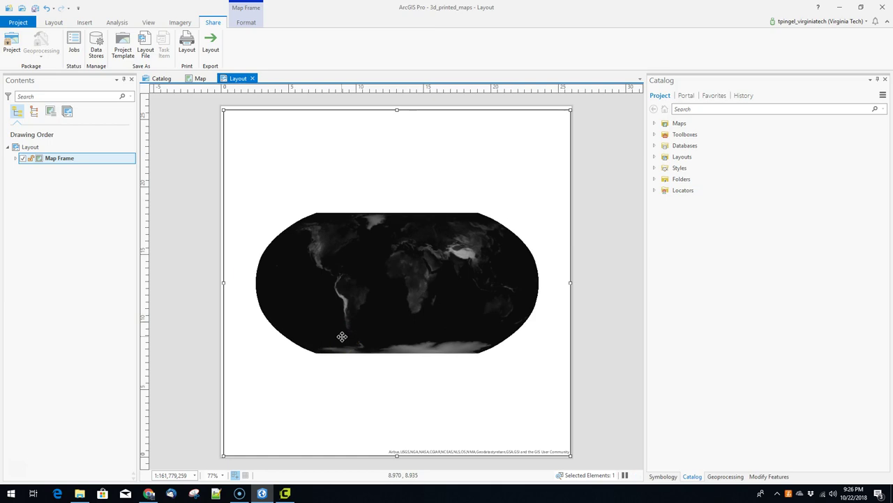
key(ctrl+z)
key(ctrl+z)
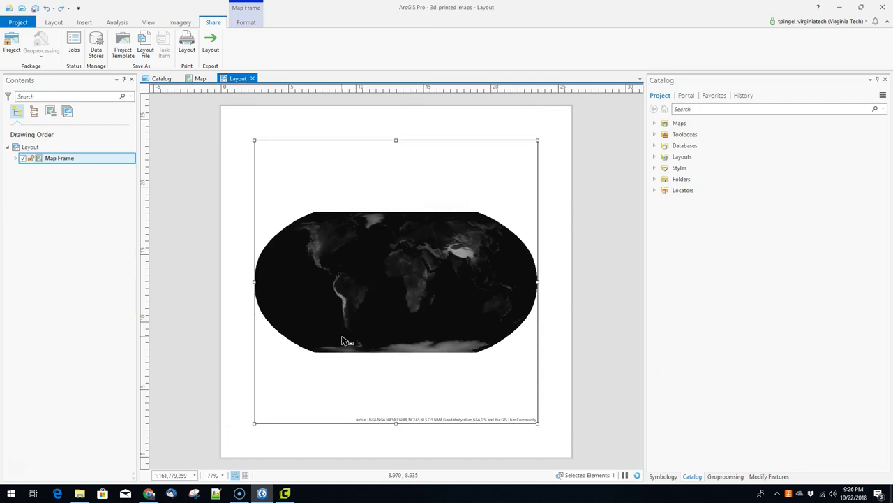
- Give the map frame no border colour and a black background
right_click(266, 146)
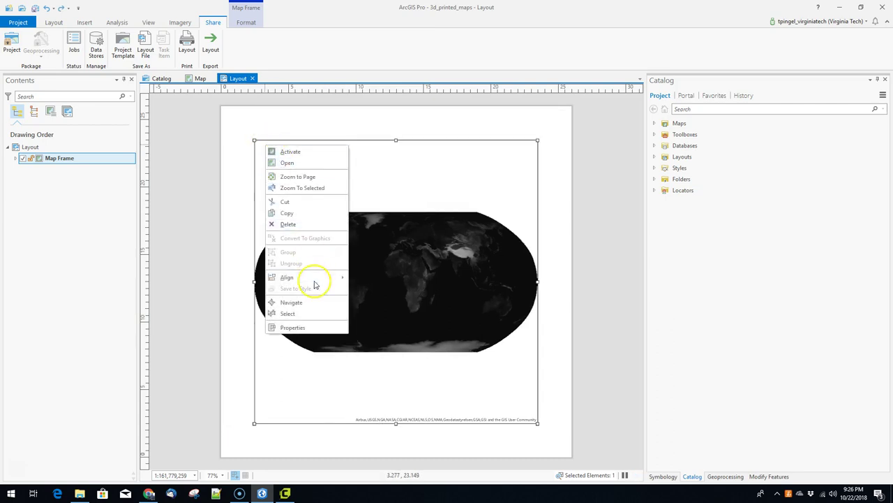
click(313, 327)
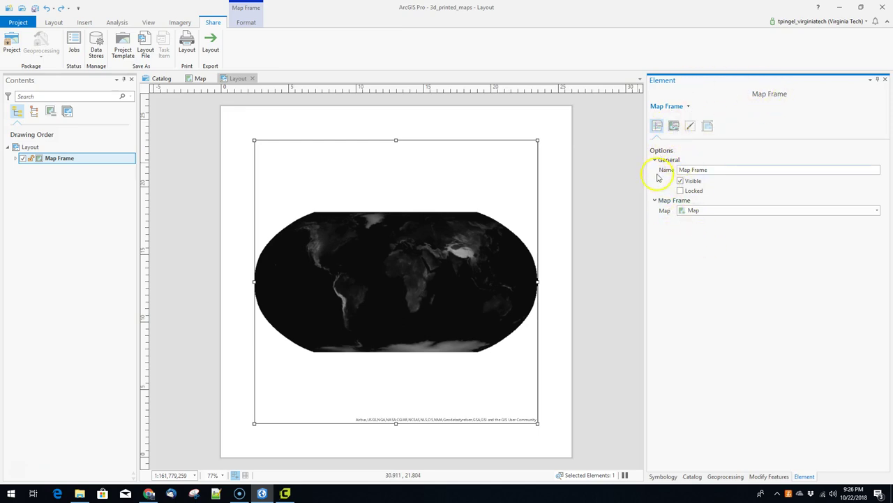
click(674, 126)
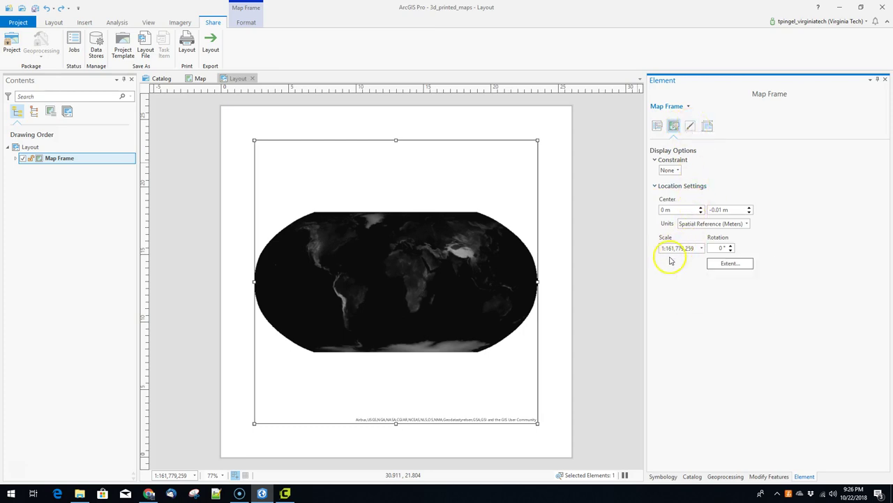
click(690, 126)
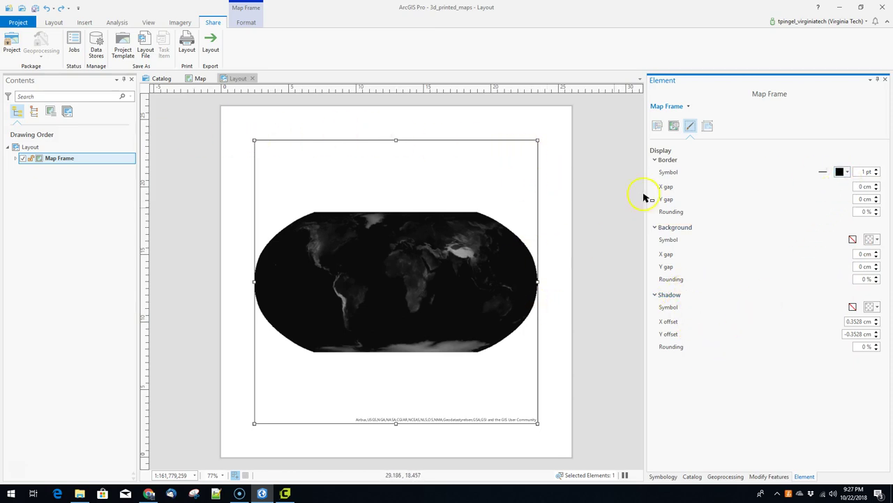
click(843, 172)
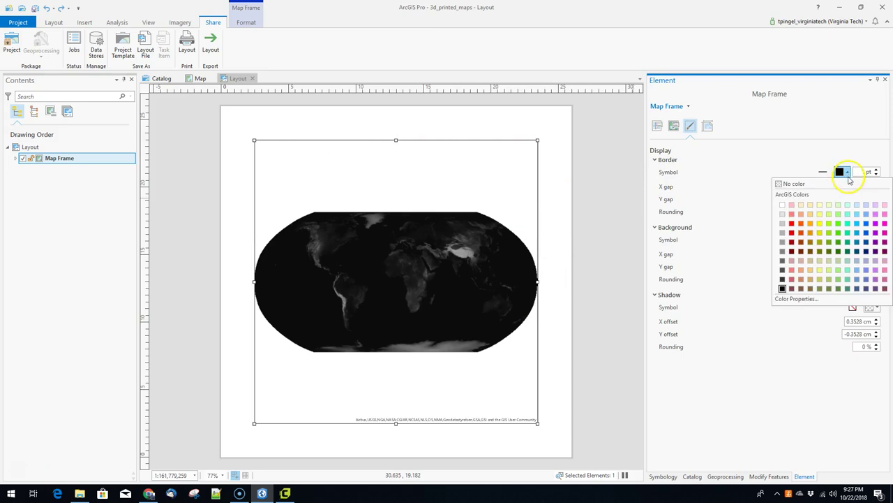
click(799, 184)
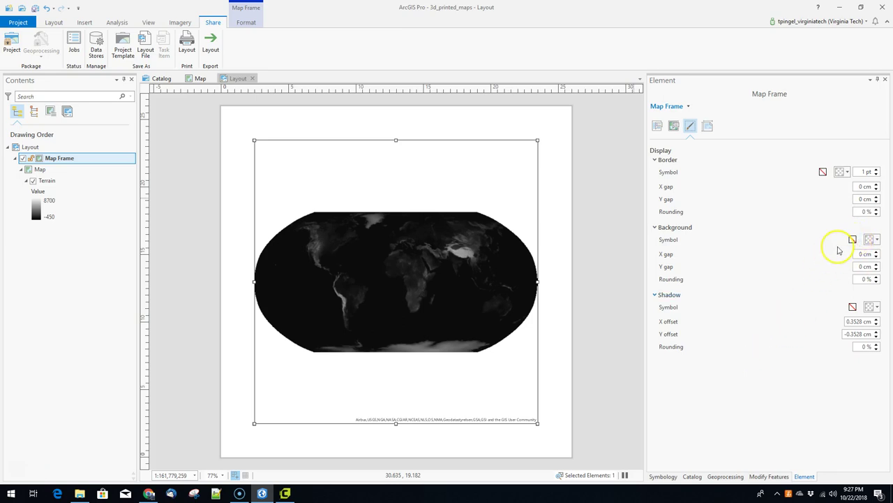
click(878, 240)
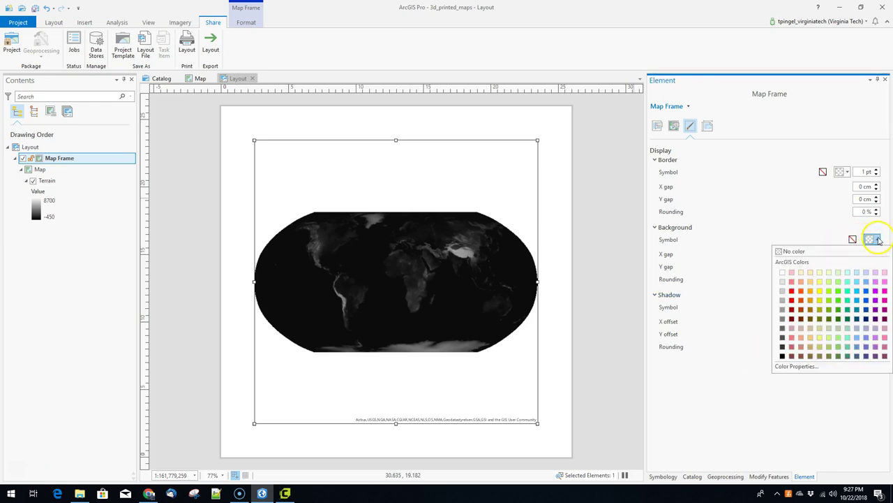
click(782, 357)
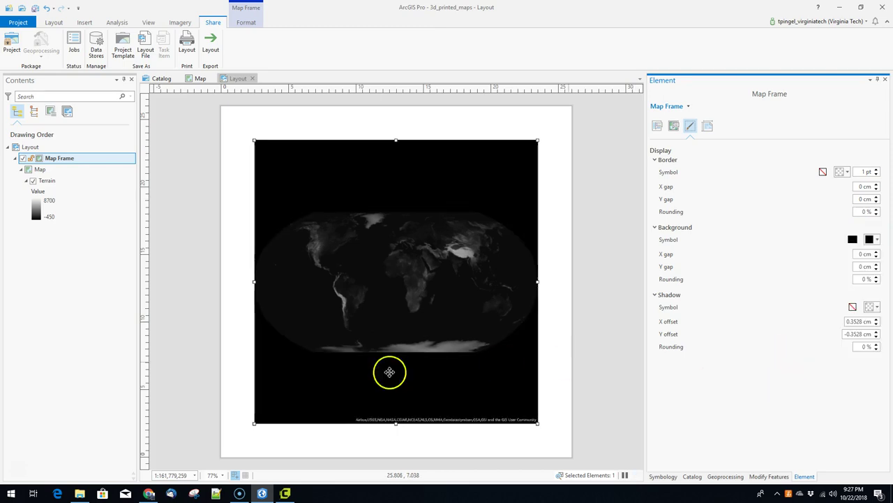
click(245, 121)
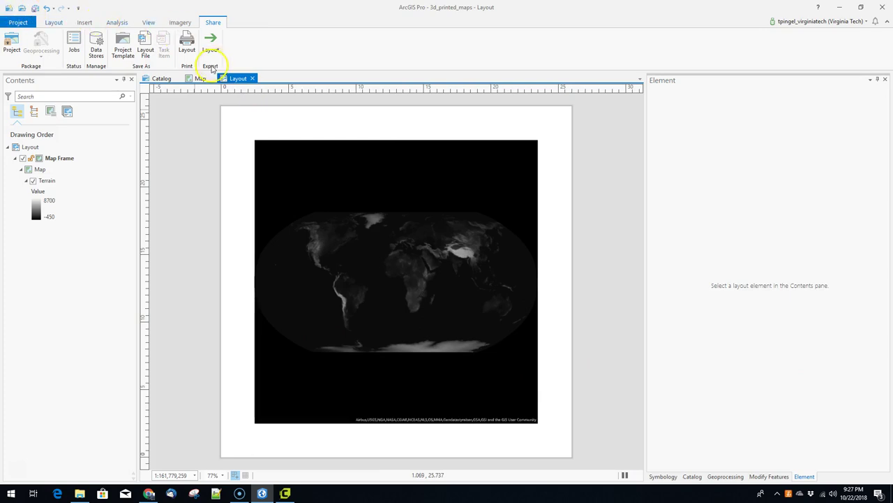
- Re-export the layout over the existing 3d_map.png, then bring Cura forward
click(210, 43)
click(167, 79)
click(366, 257)
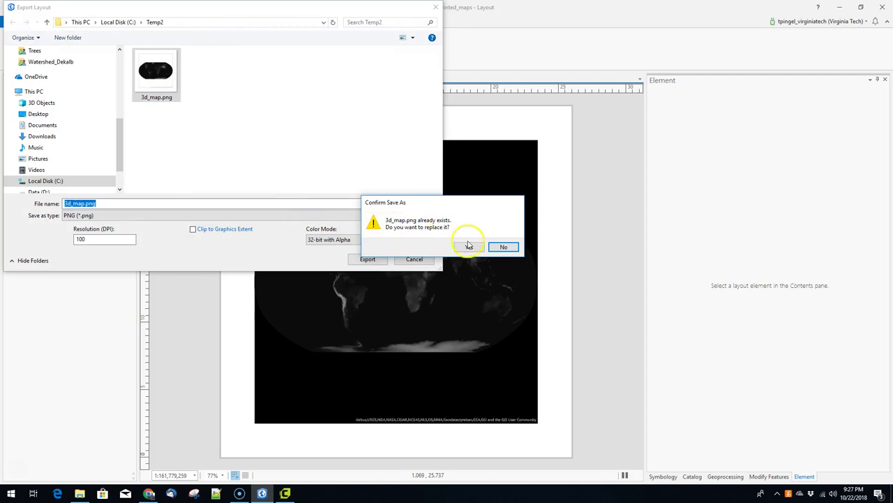
click(469, 246)
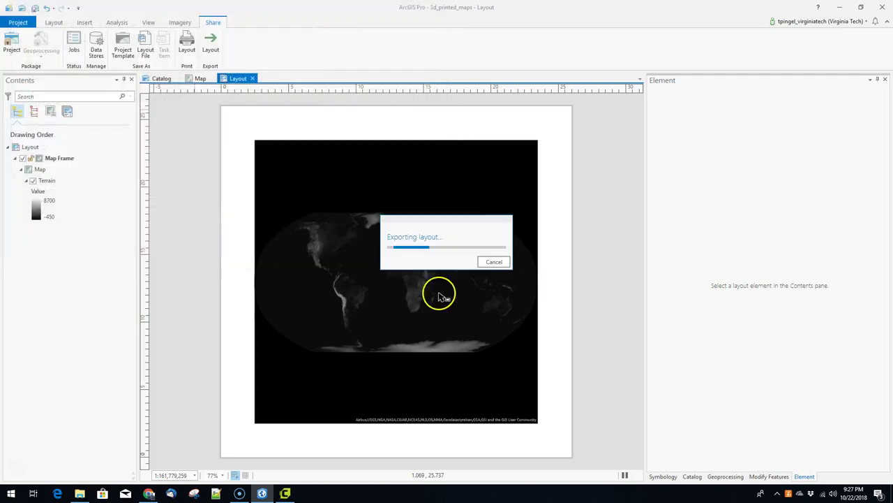
click(285, 494)
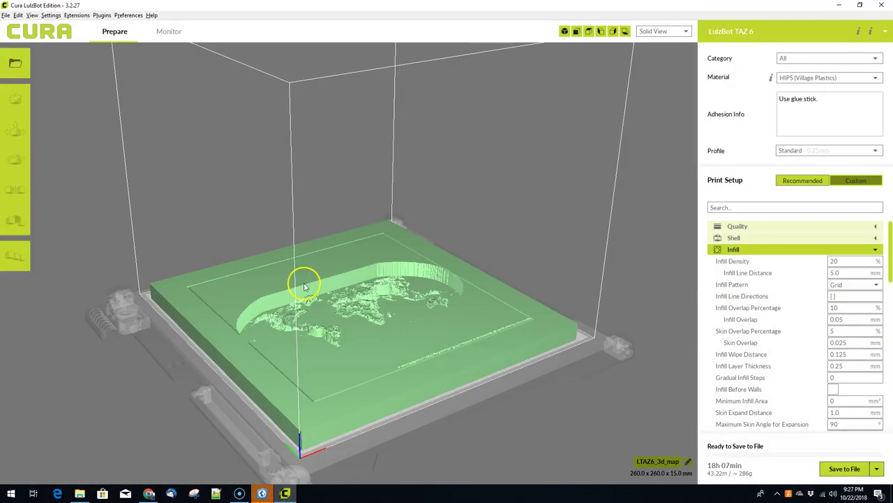
- Start a new empty project, clearing the existing map model from the build plate
click(318, 322)
click(6, 15)
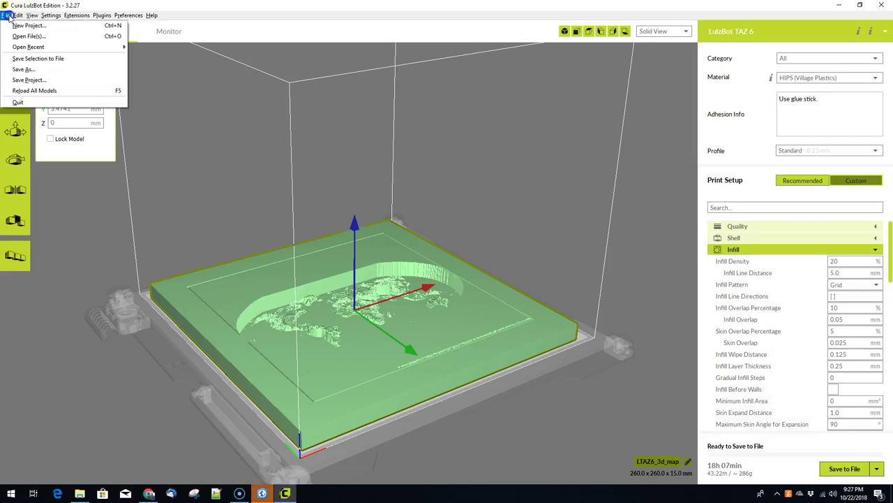
click(11, 26)
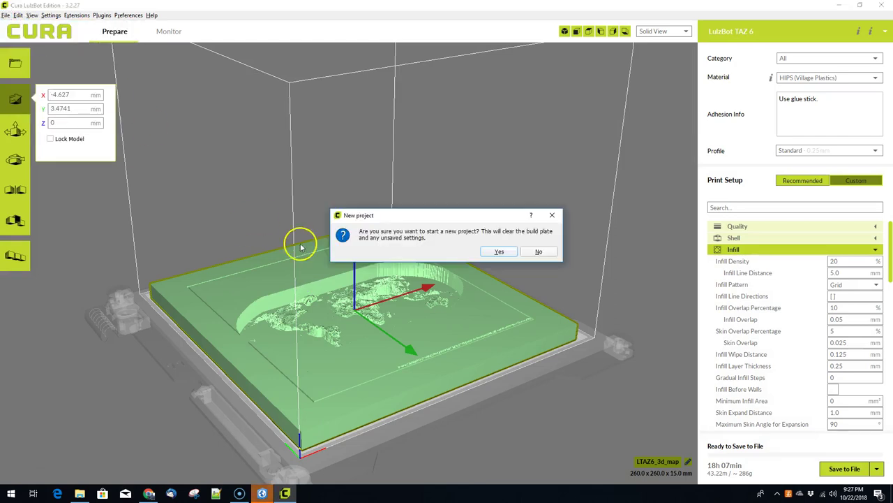
click(491, 254)
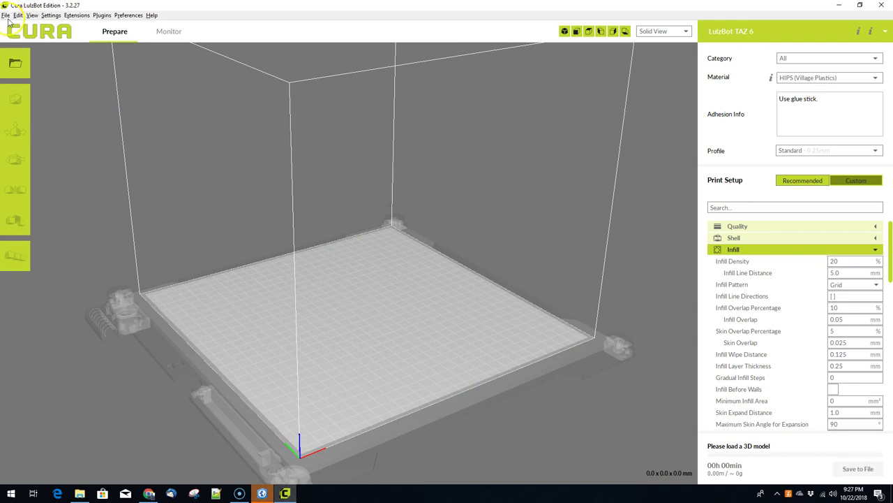
- Load C:\Temp2\3d_map.png as a heightmap 30 mm high and 260 mm wide and deep
click(17, 69)
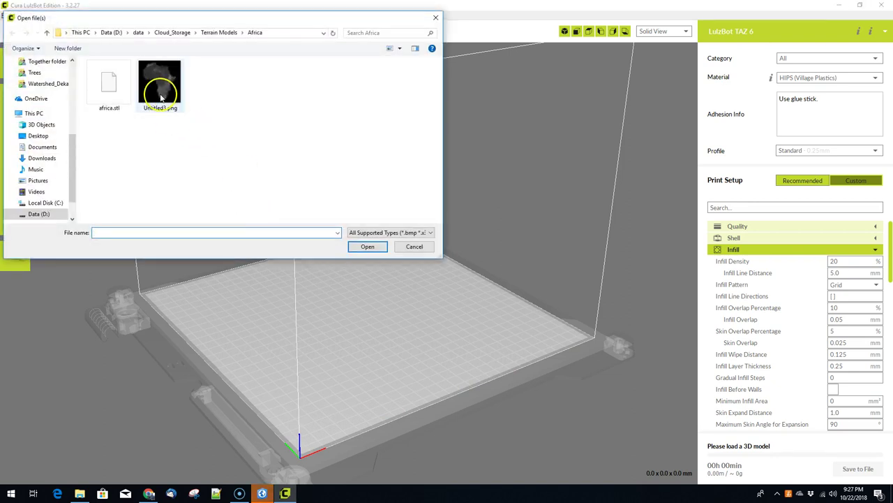
click(80, 32)
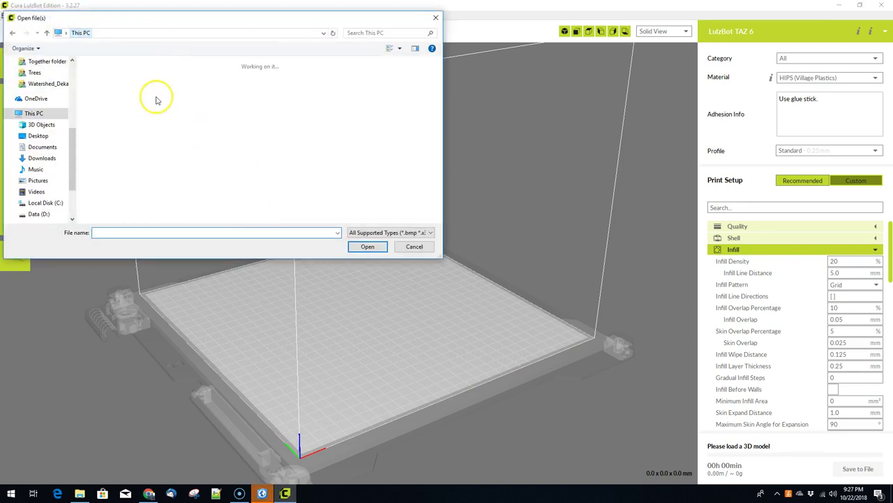
double_click(143, 207)
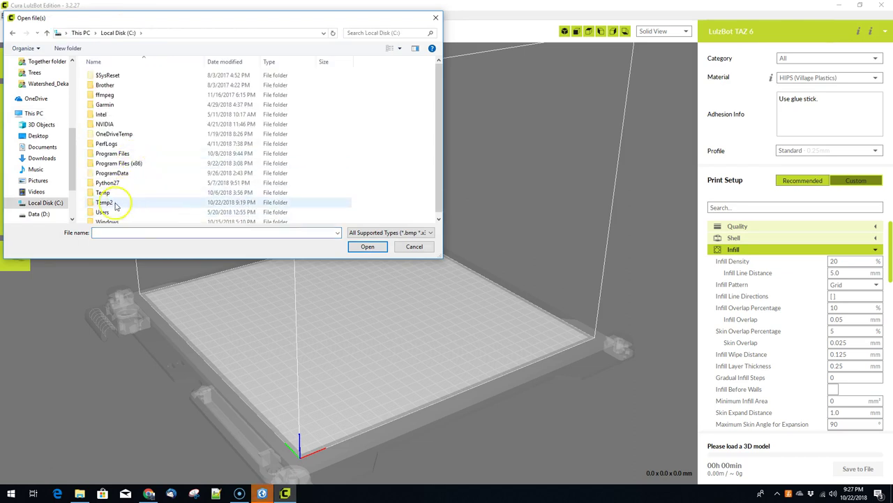
double_click(150, 200)
click(108, 82)
click(367, 246)
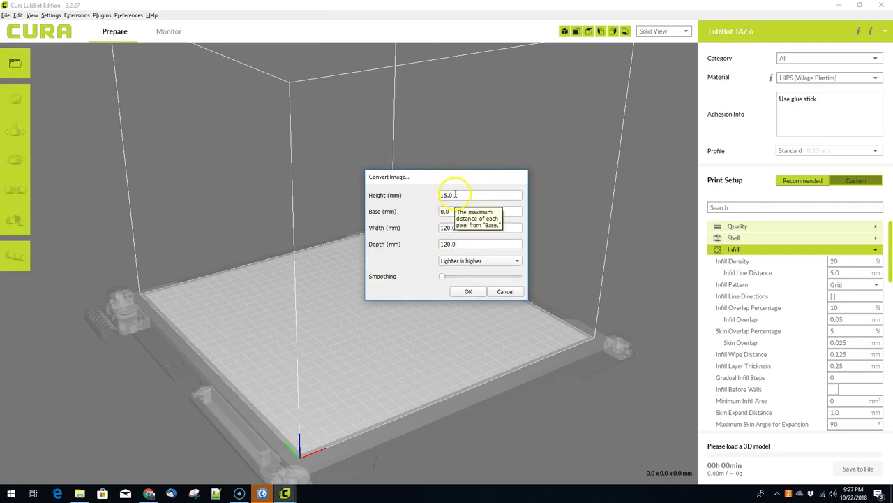
click(433, 196)
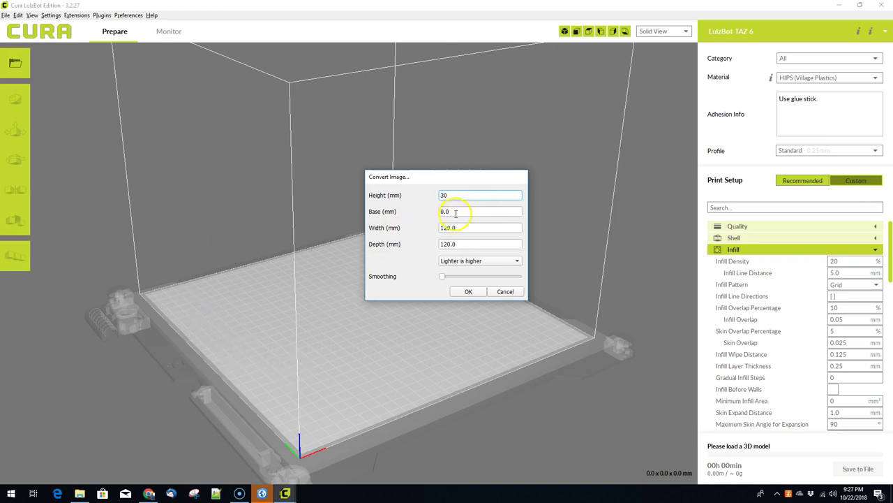
click(428, 232)
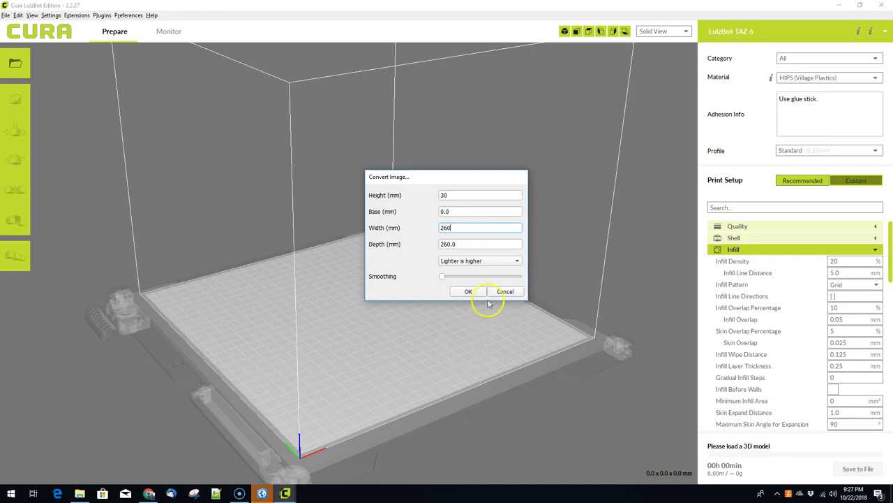
click(475, 261)
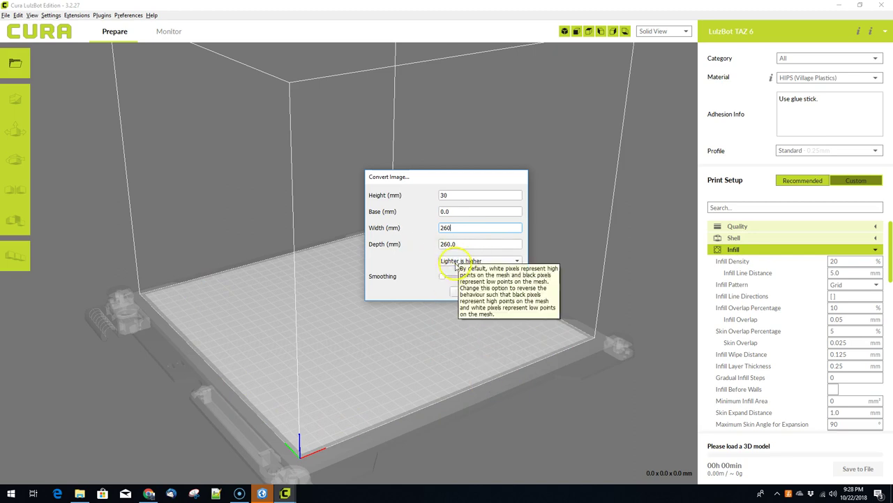
click(474, 296)
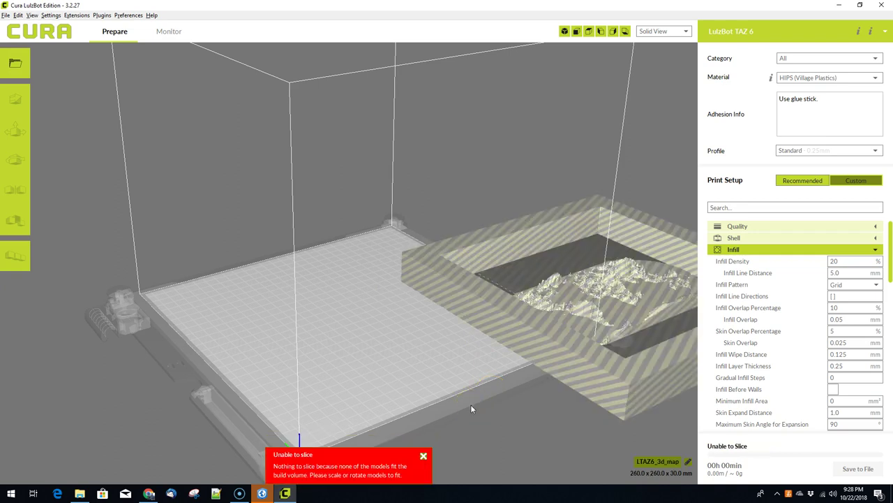
- Centre the relief on the build plate and deselect it to slice, then return to ArcGIS Pro
click(643, 368)
drag(644, 367, 352, 387)
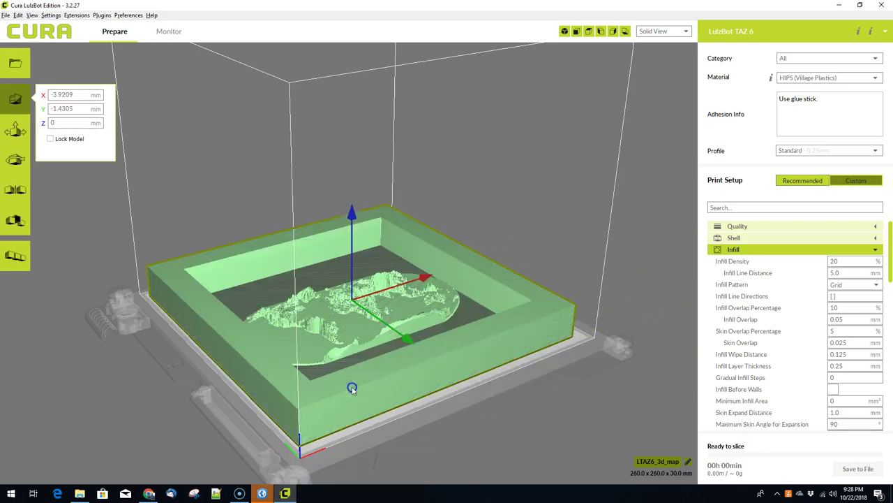
click(474, 435)
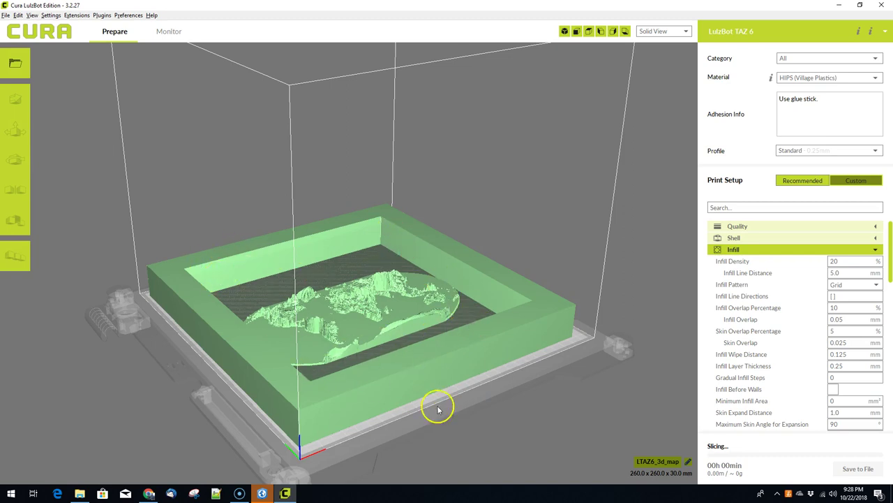
drag(474, 435, 391, 409)
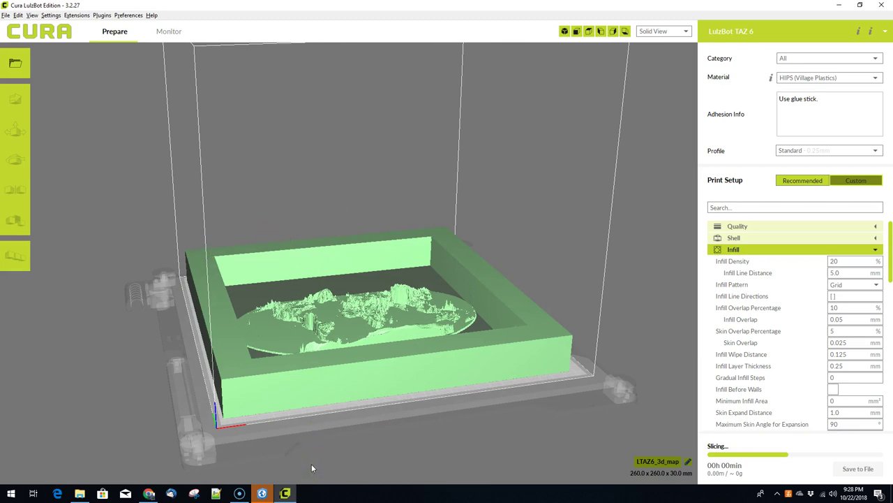
click(286, 492)
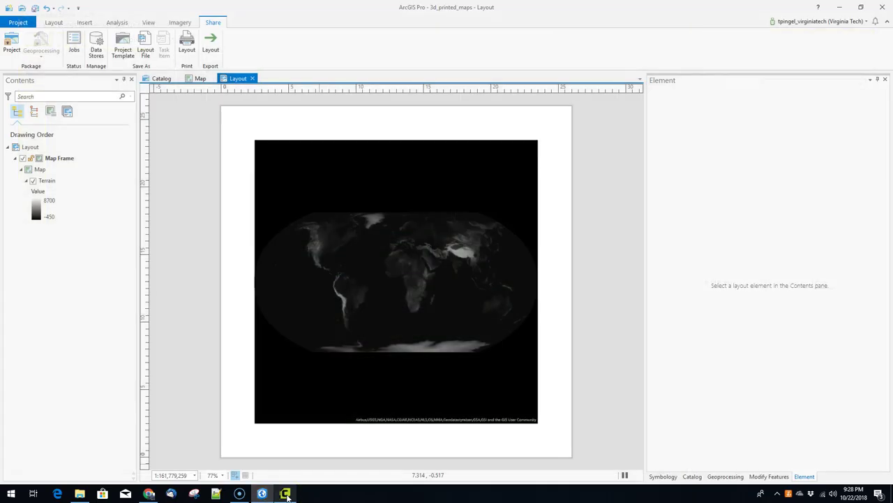
- Place the map frame at X 0, Y 0 and size it 26 × 26 cm
click(267, 171)
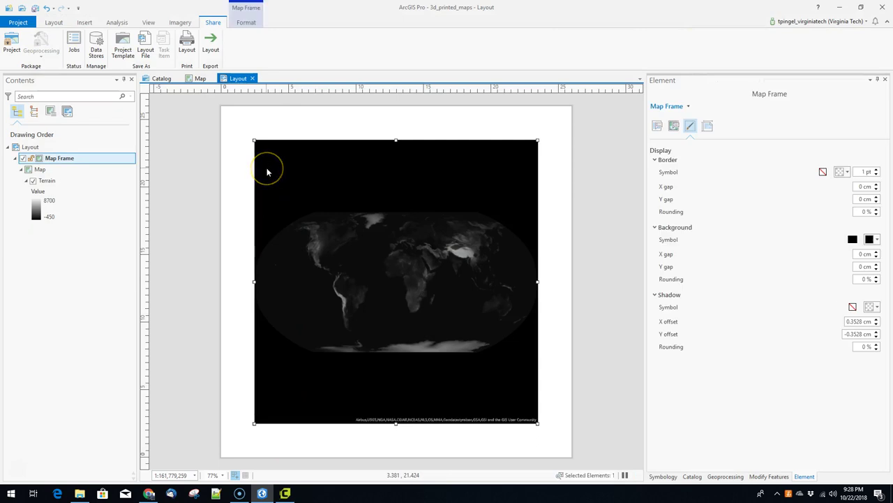
click(708, 127)
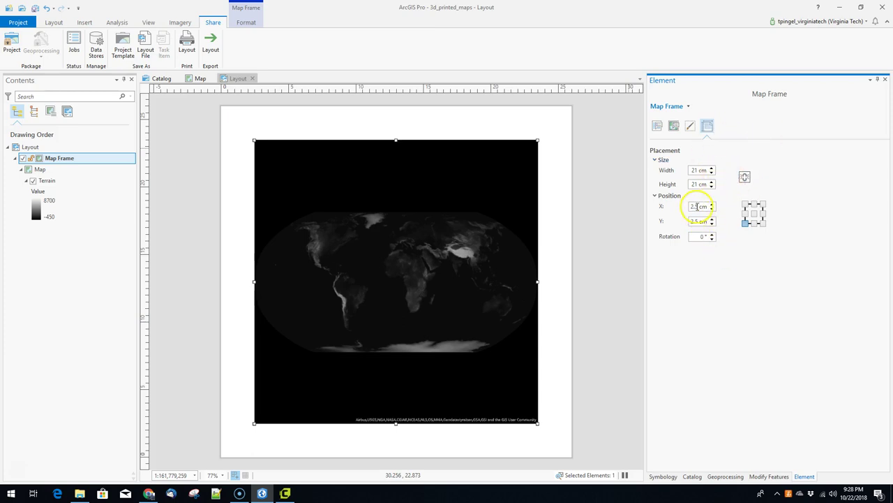
double_click(698, 207)
text(0)
key(Return)
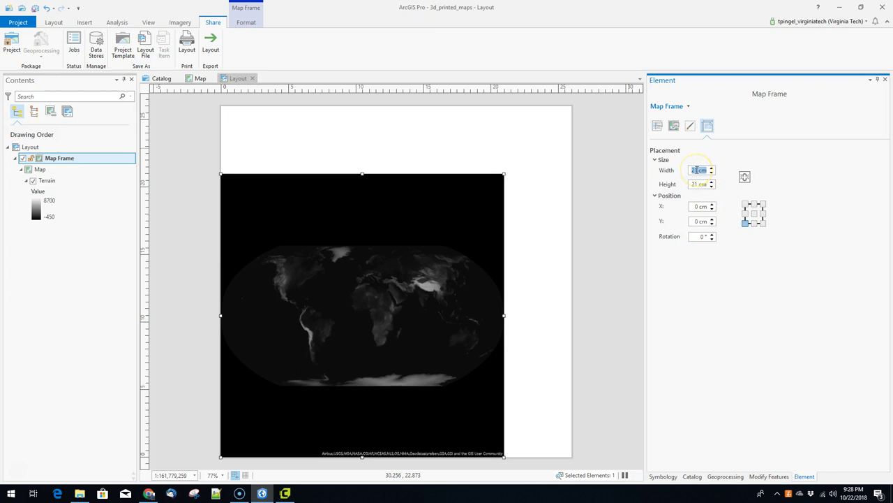
click(707, 184)
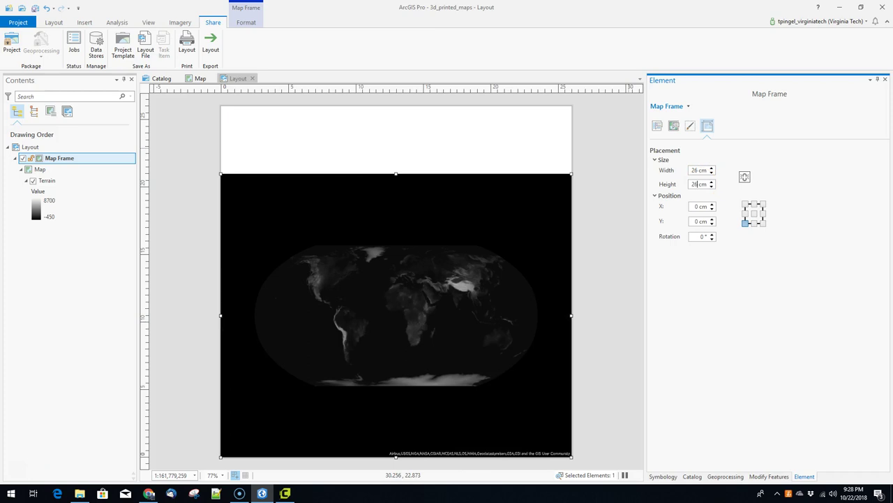
text(26)
key(Return)
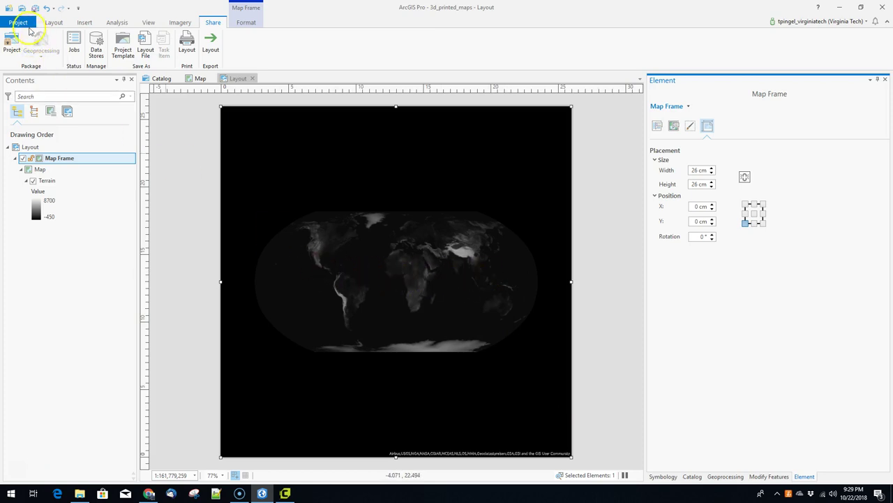
- Save the project and export the layout over 3d_map.png in Temp2
click(38, 9)
click(210, 42)
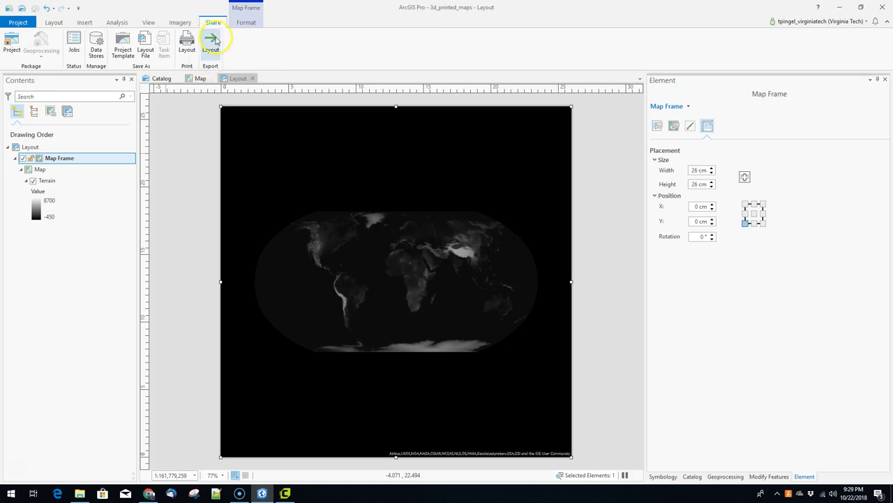
click(156, 77)
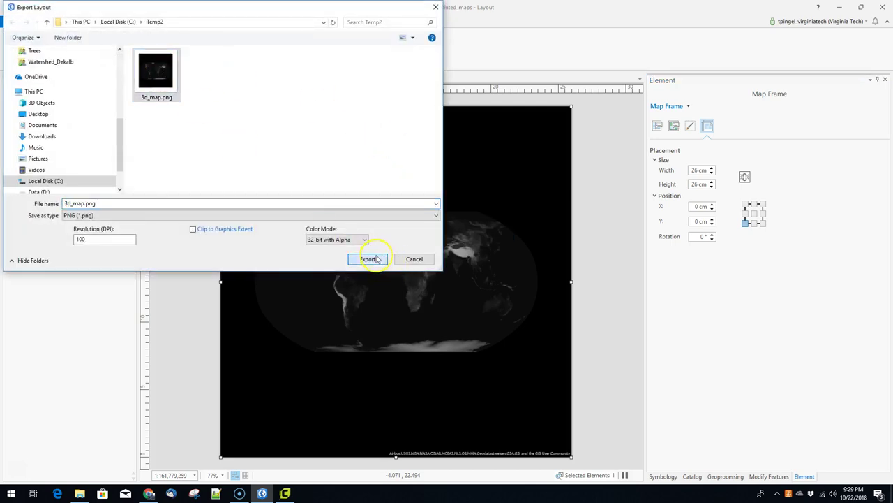
click(370, 259)
click(525, 249)
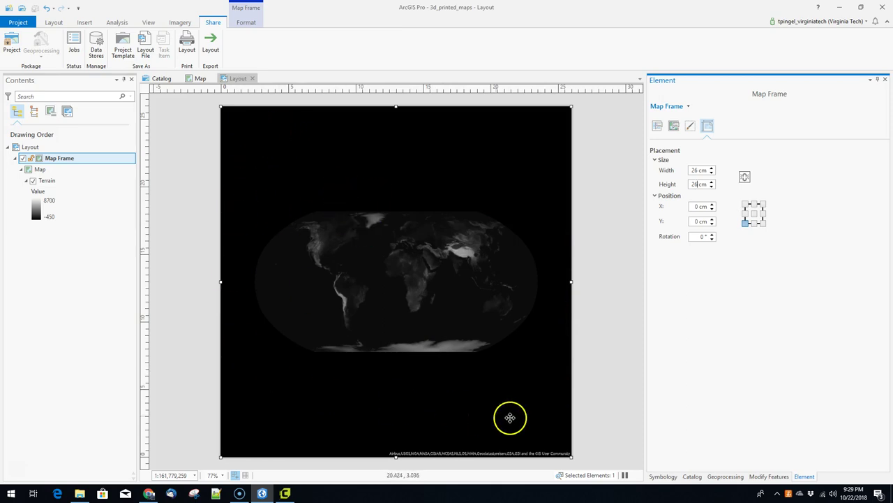
- Clear the build plate and load 3d_map.png with the default conversion settings
click(285, 493)
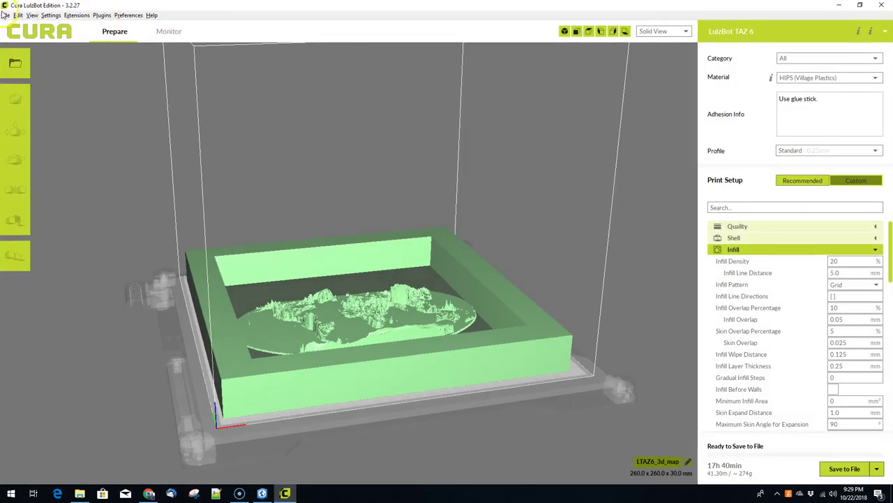
click(4, 15)
click(10, 26)
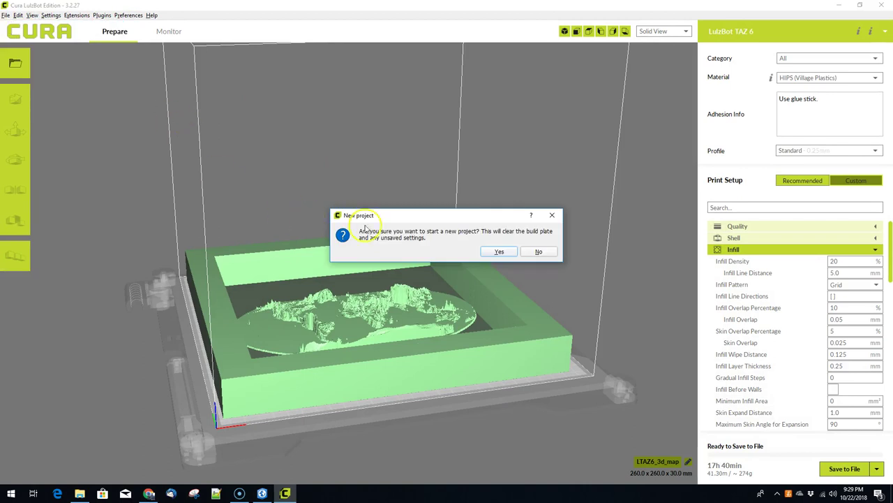
click(499, 252)
click(14, 62)
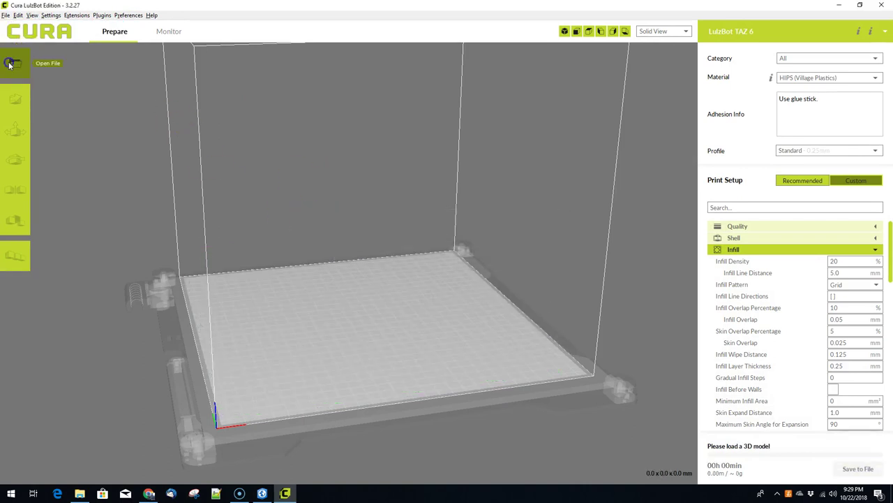
click(110, 94)
click(368, 247)
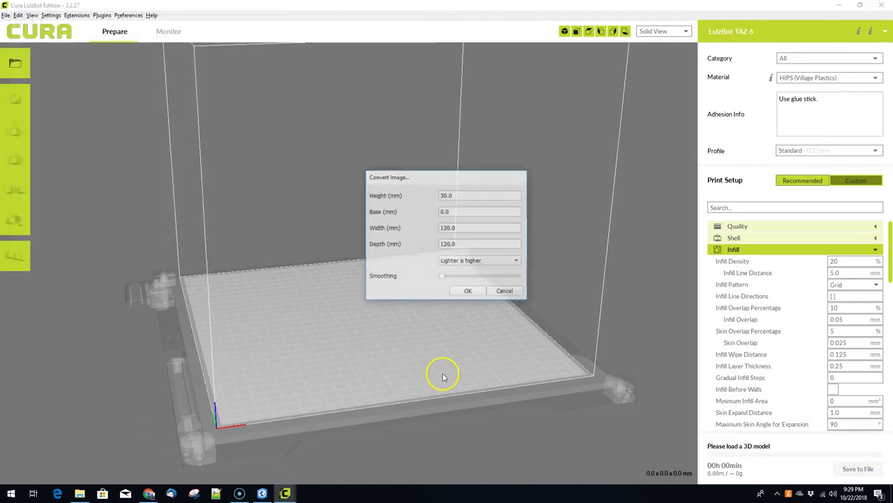
click(466, 294)
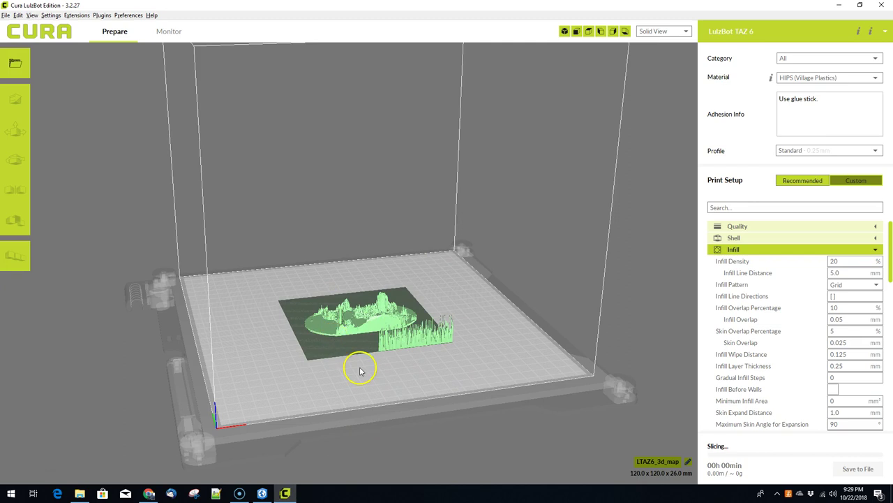
- Delete the old model and reload 3d_map.png as a 260 × 260 × 13 mm relief on the plate
click(352, 338)
key(Delete)
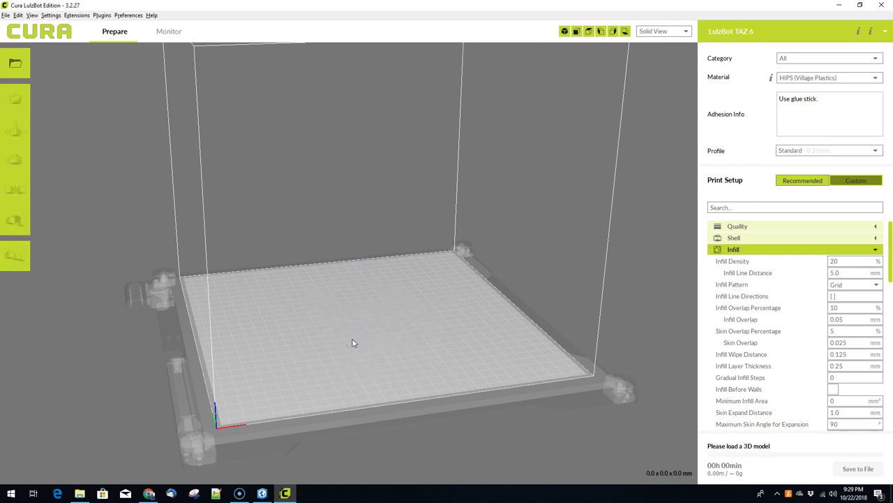
click(18, 64)
click(104, 83)
click(367, 246)
drag(468, 229, 414, 238)
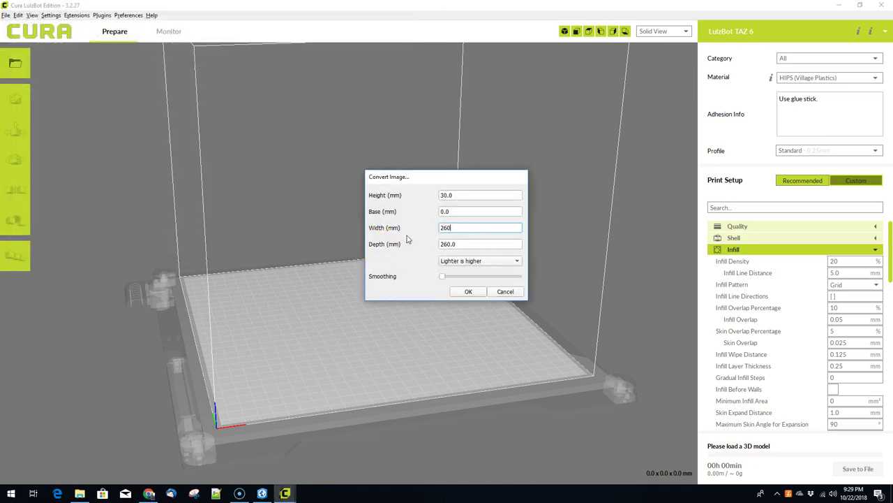
double_click(459, 195)
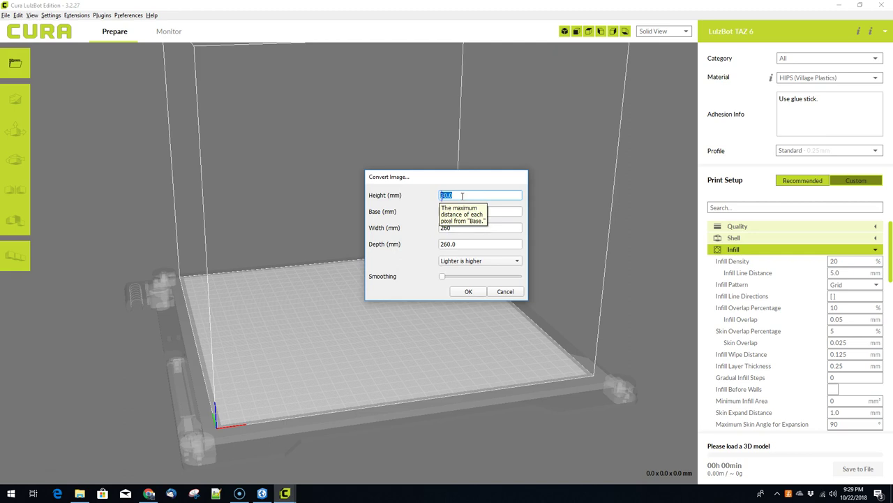
click(471, 291)
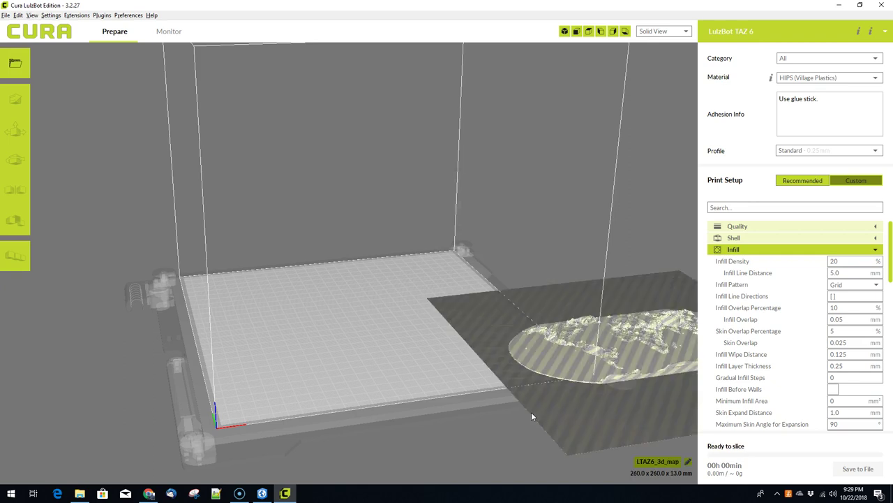
drag(544, 389, 302, 374)
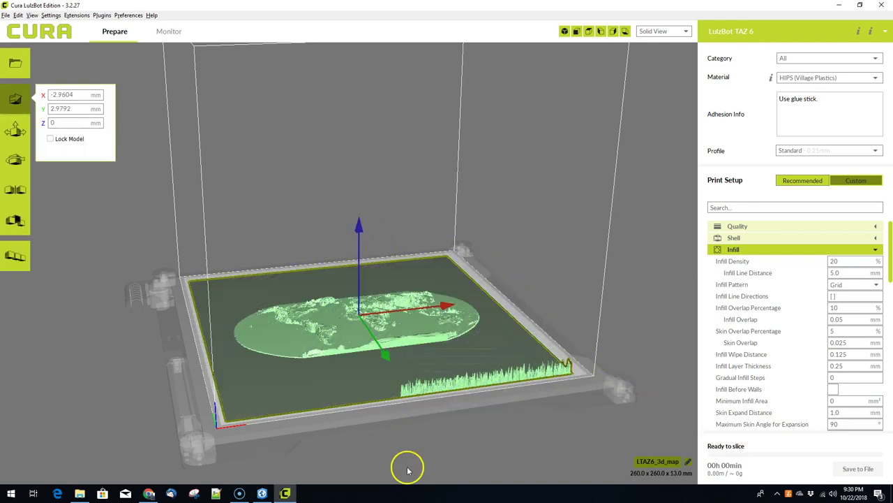
- Deselect the relief to slice it at 02h 33min, then orbit and zoom to inspect it
click(474, 449)
drag(415, 442, 153, 418)
scroll(339, 380, up, 3)
scroll(339, 381, up, 3)
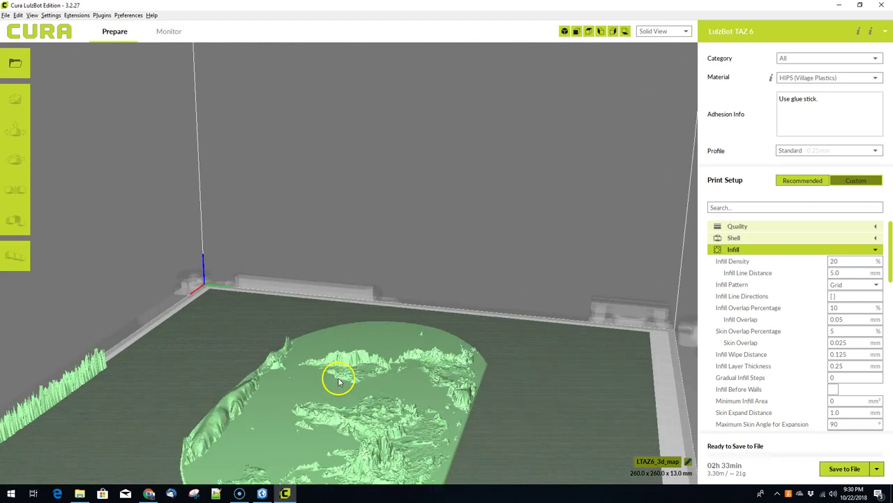
scroll(550, 452, up, 1)
drag(551, 452, 543, 425)
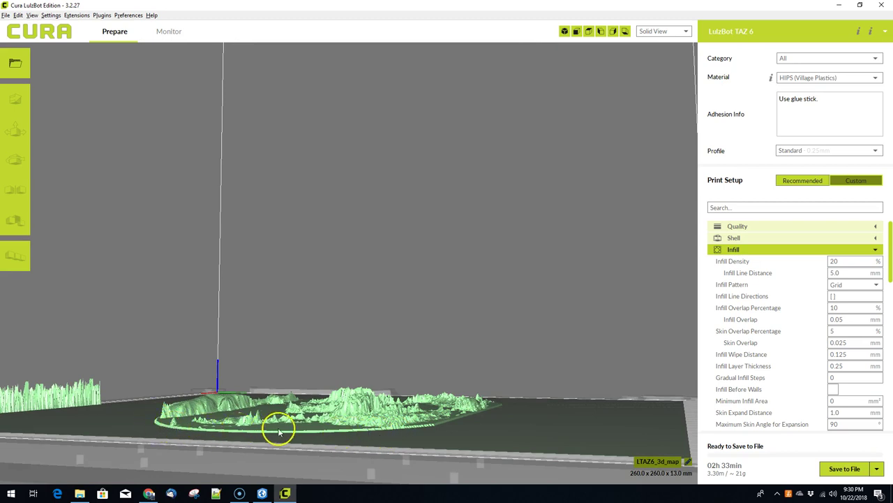
drag(460, 439, 488, 398)
drag(415, 415, 466, 432)
scroll(461, 419, down, 3)
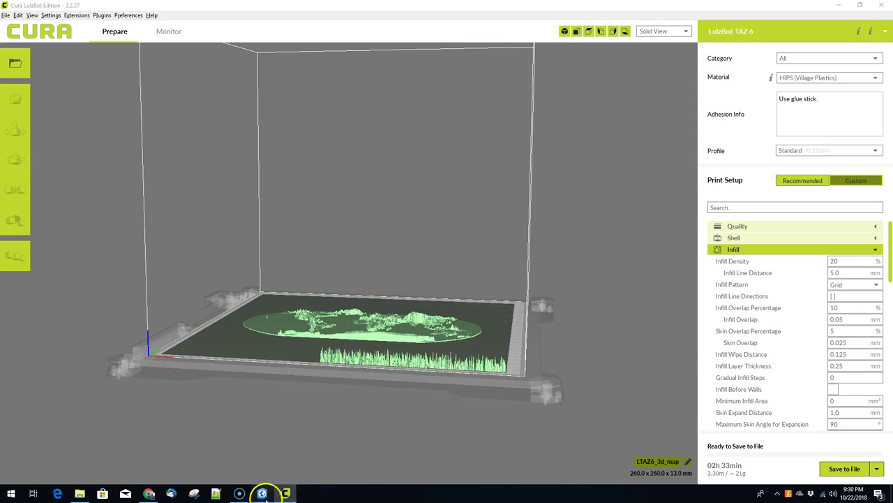
- Check the ArcGIS Pro layout's bottom credit text, then come back to the sliced relief in Cura
click(292, 489)
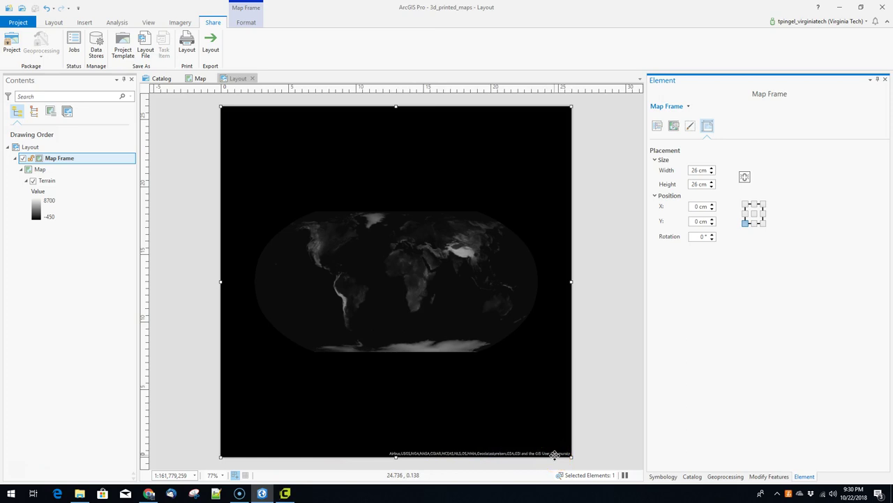
drag(555, 454, 395, 450)
click(282, 491)
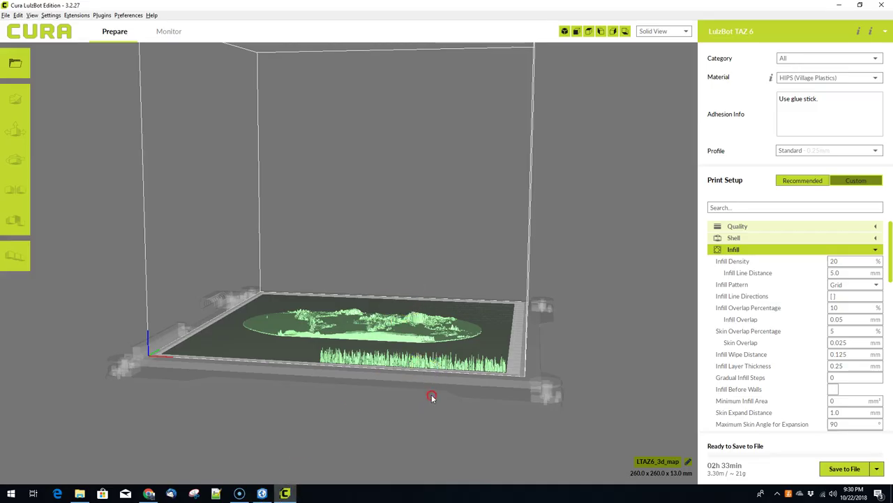
drag(431, 396, 469, 497)
scroll(445, 410, up, 5)
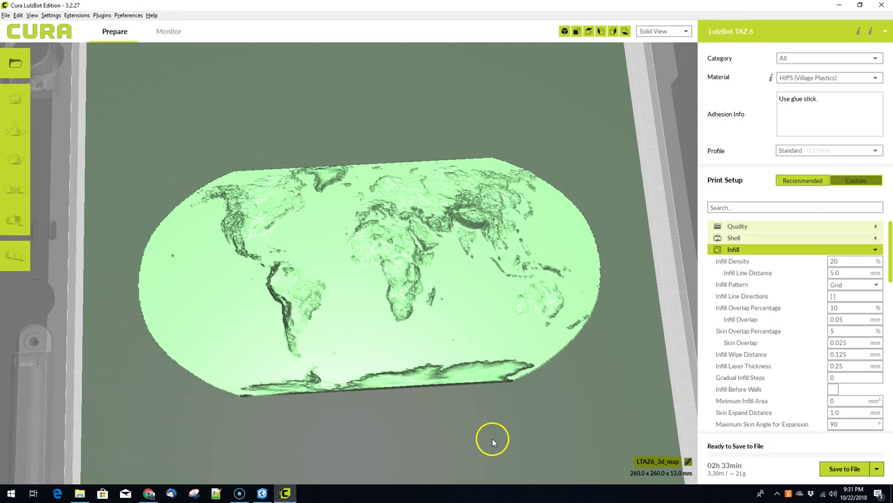
drag(485, 468, 406, 367)
scroll(465, 462, down, 5)
click(433, 441)
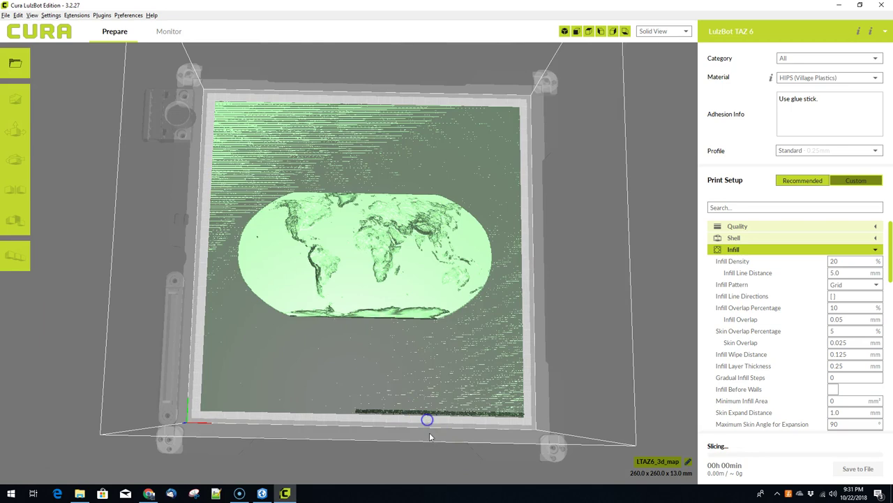
scroll(431, 438, up, 10)
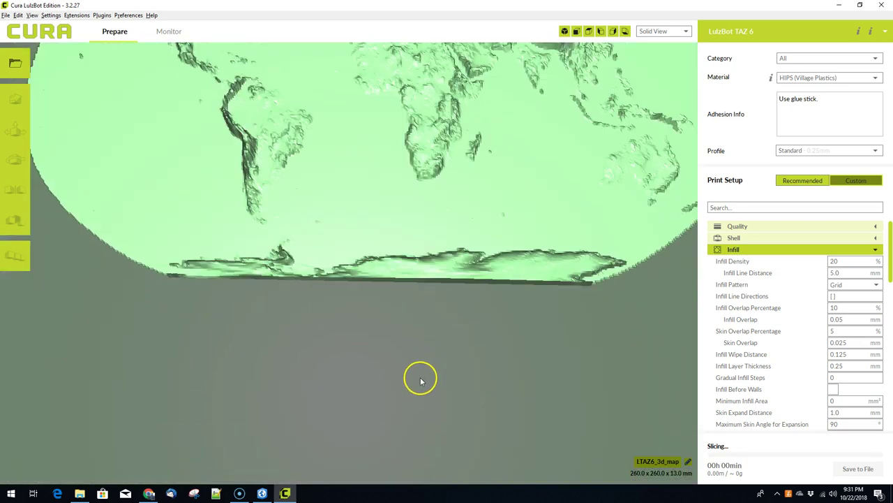
drag(455, 423, 377, 253)
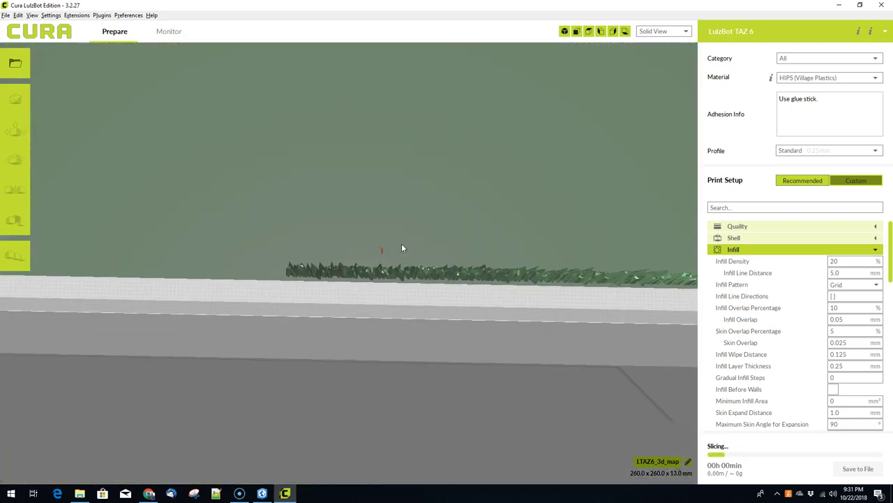
drag(503, 255, 356, 269)
scroll(356, 269, up, 2)
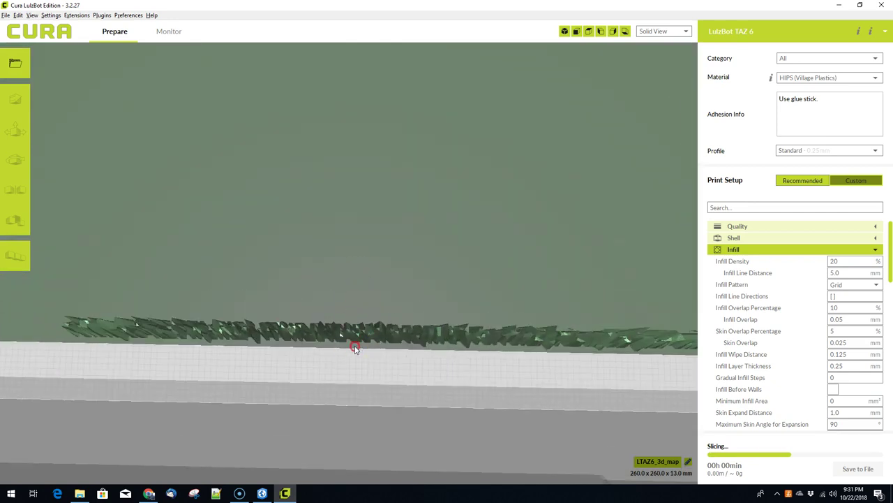
drag(355, 358, 362, 403)
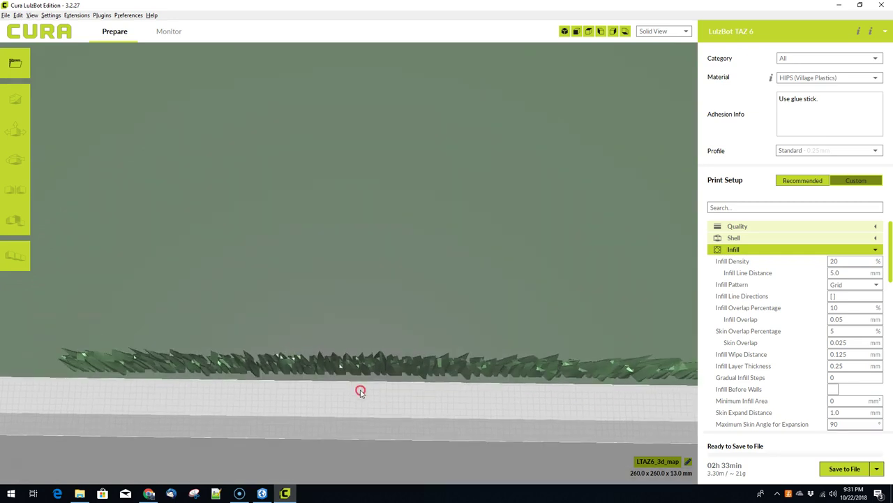
drag(361, 375, 358, 396)
right_click(358, 396)
click(325, 433)
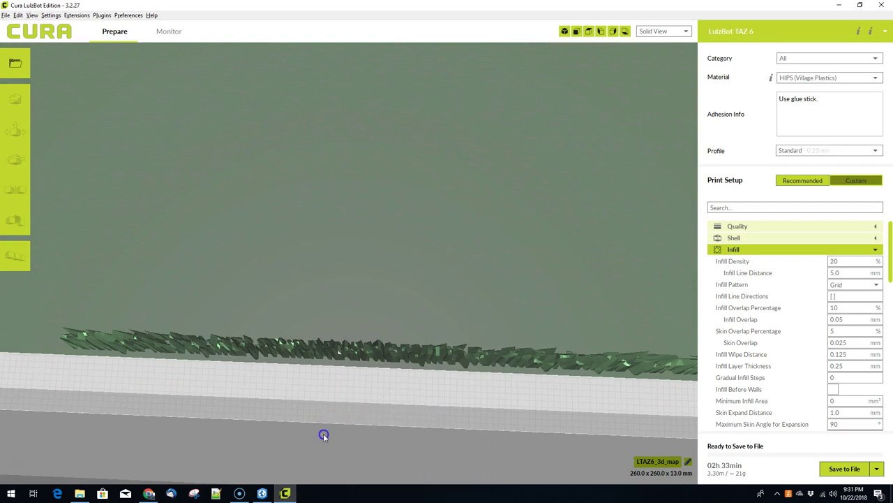
drag(325, 432, 331, 473)
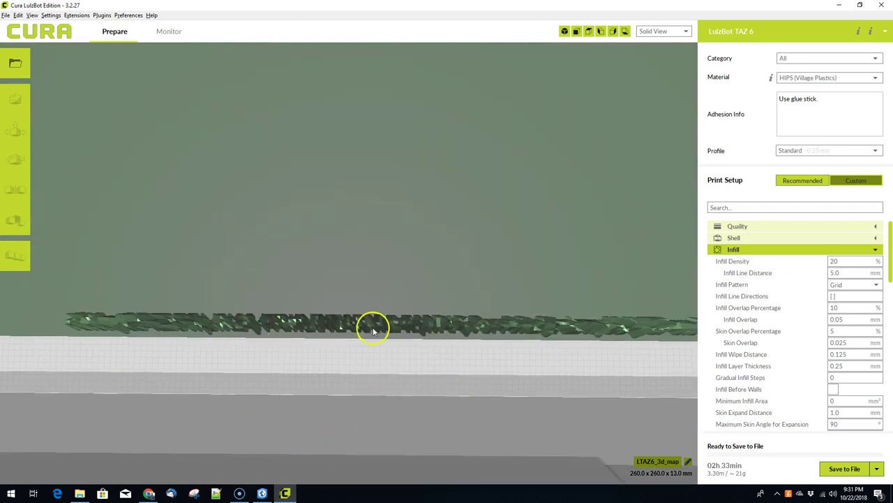
drag(391, 407, 349, 282)
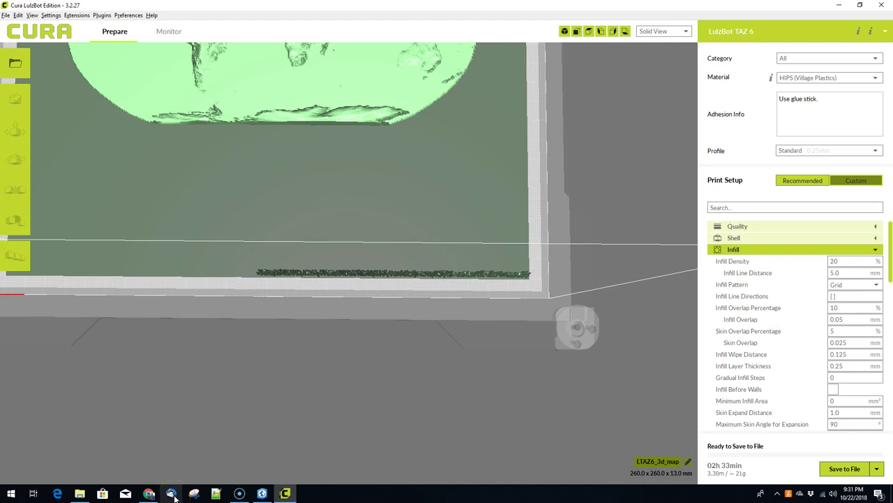
- In the ArcGIS Pro layout, draw a rectangle over the credit text along the bottom
mouse_move(285, 494)
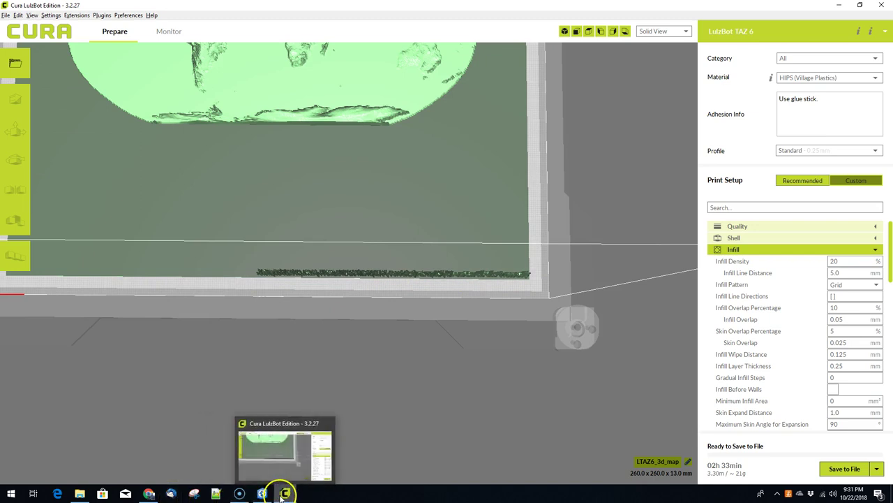
click(239, 494)
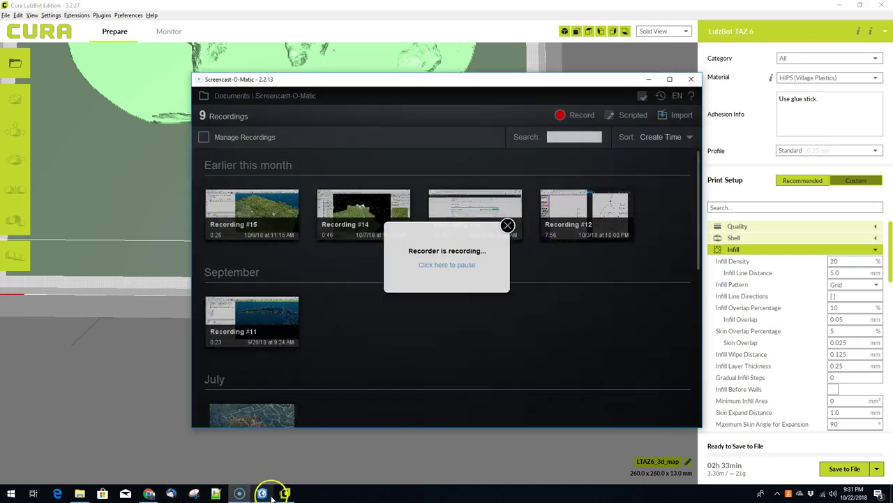
click(263, 493)
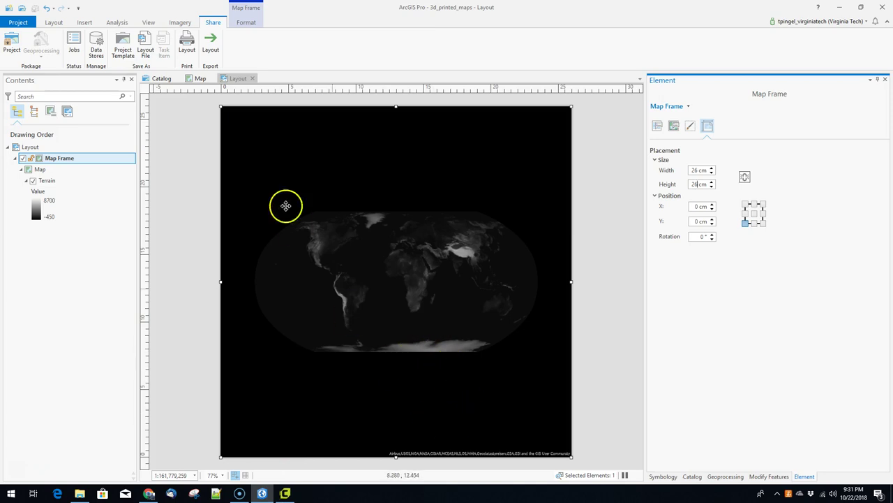
click(84, 22)
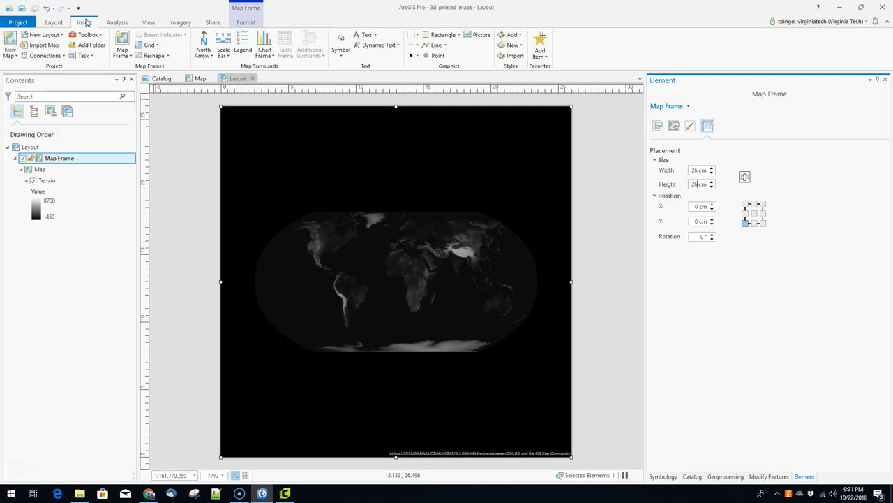
click(428, 39)
drag(362, 433, 591, 465)
- Fill the rectangle with solid black and shrink it to fit over the attribution text
click(657, 125)
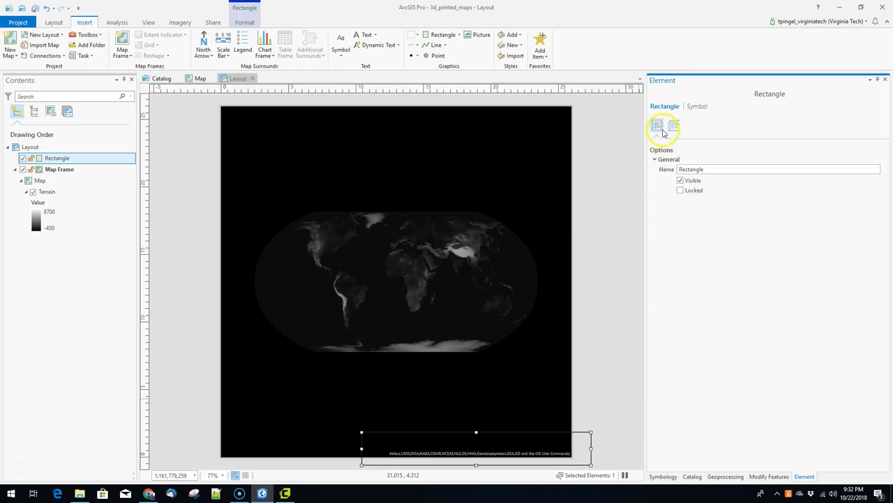
click(674, 125)
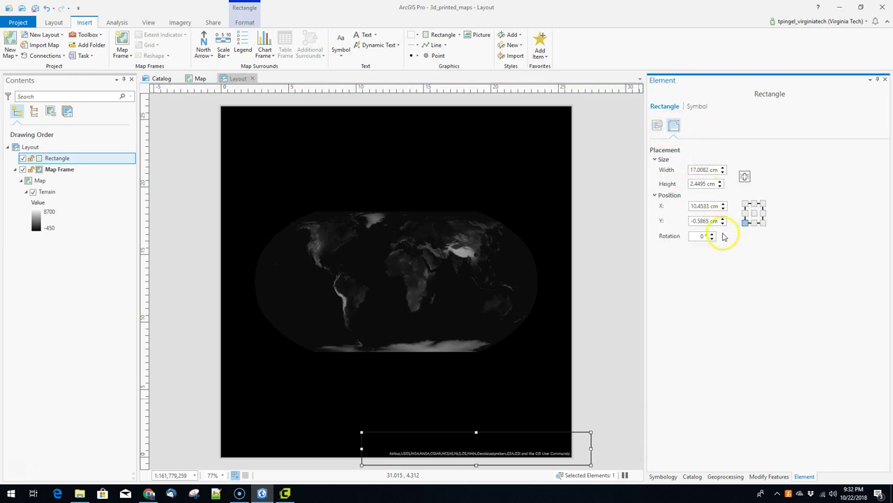
click(545, 440)
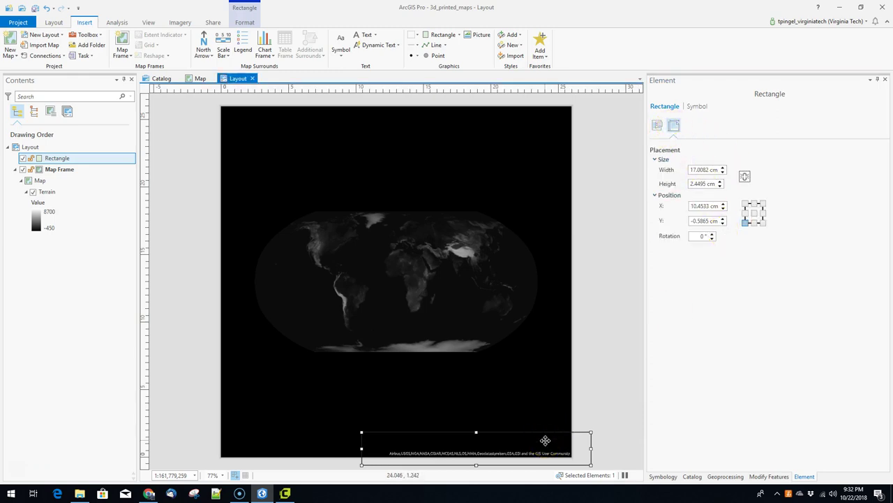
right_click(545, 439)
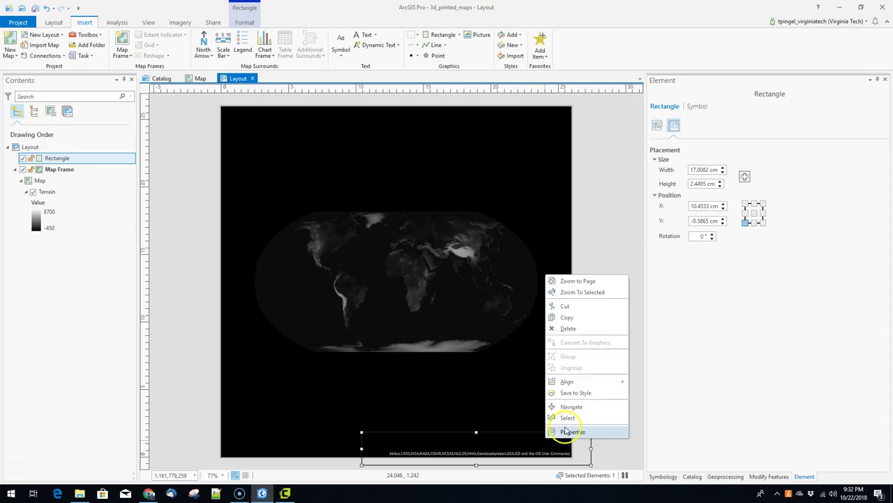
click(567, 430)
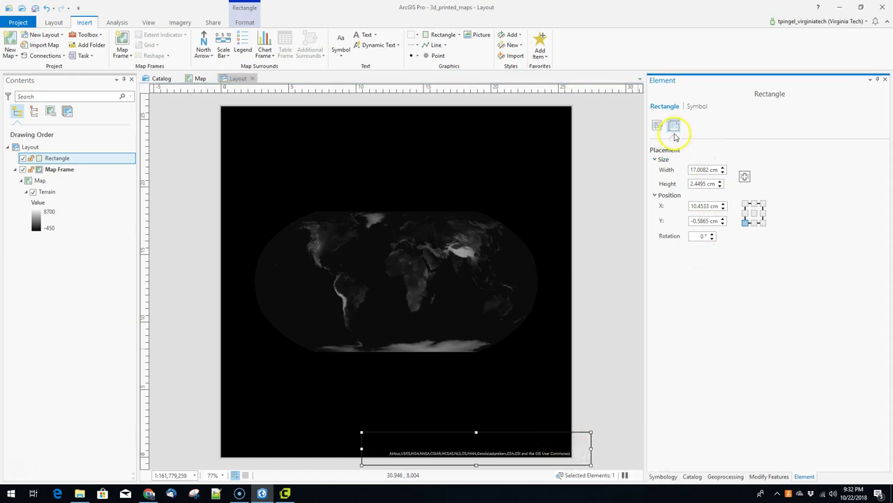
click(695, 106)
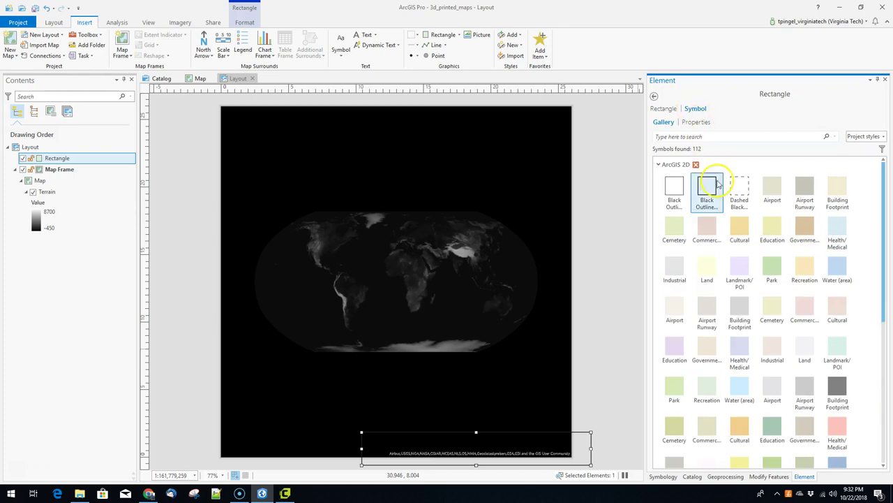
scroll(804, 349, down, 10)
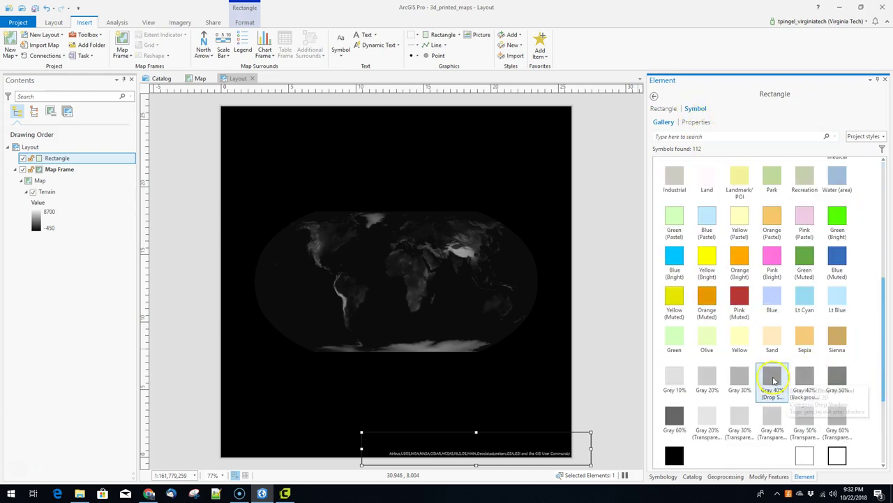
click(666, 453)
scroll(738, 368, down, 2)
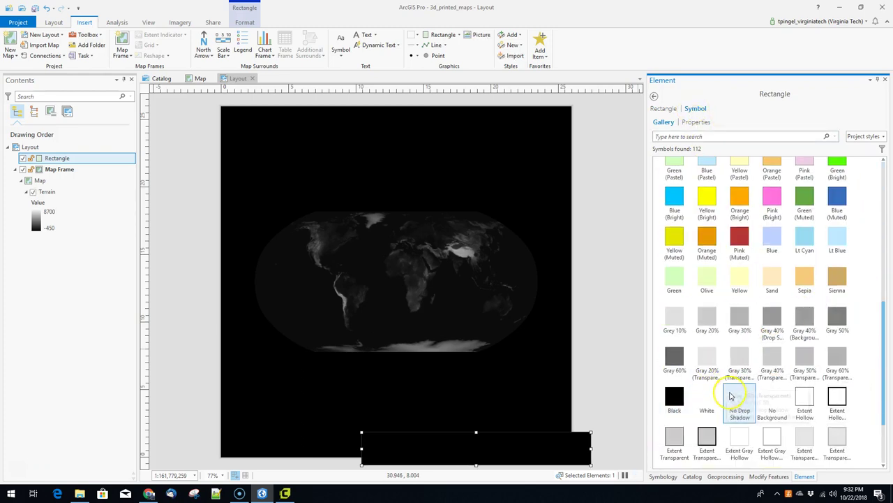
drag(589, 464, 570, 457)
- Deselect the rectangle, save the project, and export the layout over 3d_map.png in Temp2
click(639, 447)
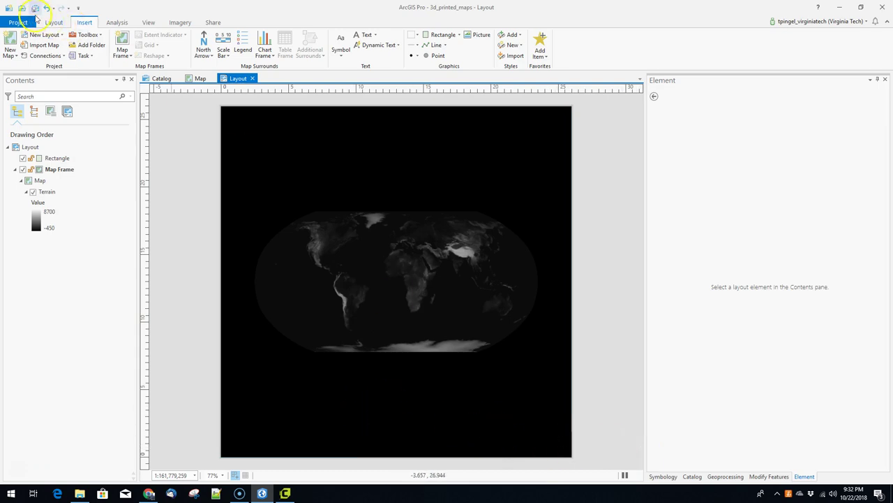
click(28, 10)
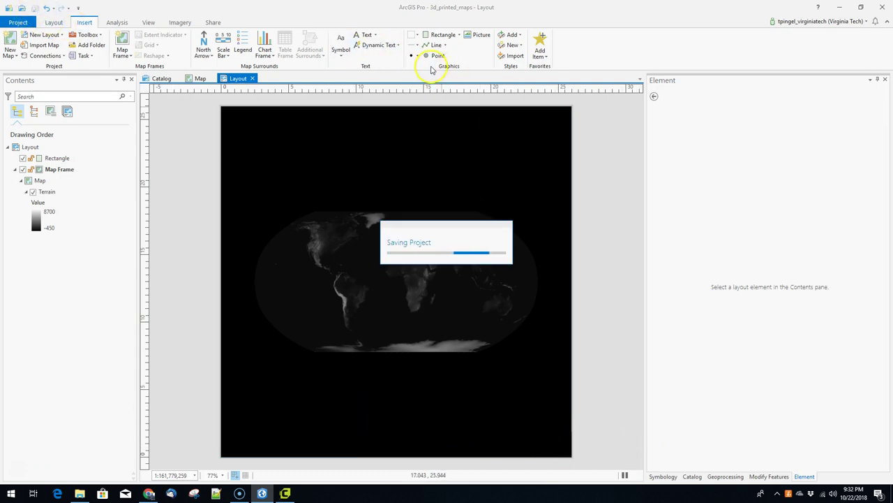
click(213, 23)
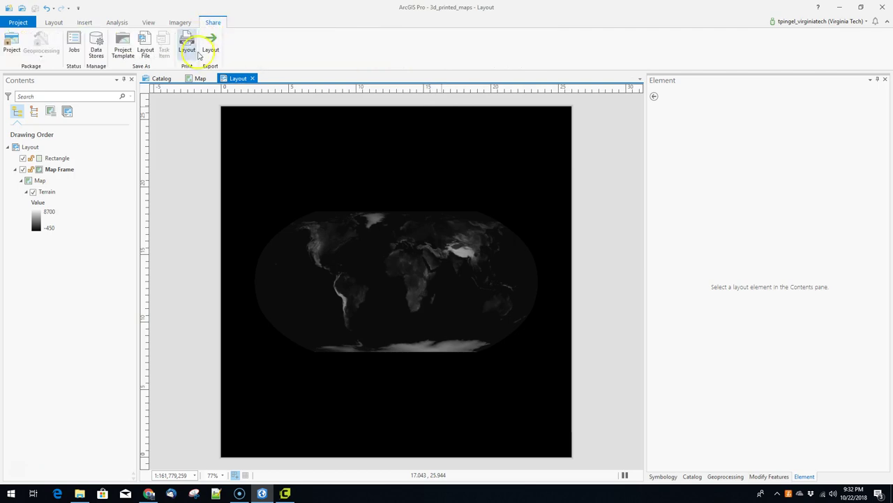
click(208, 49)
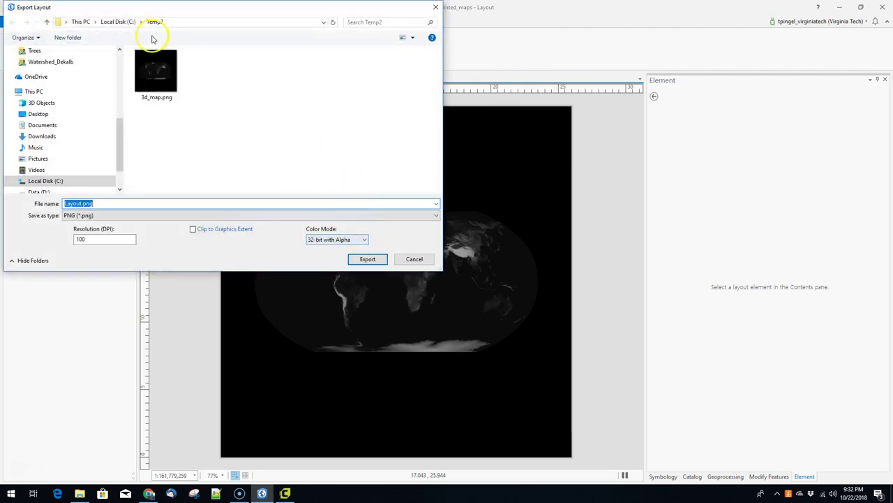
click(149, 52)
click(367, 259)
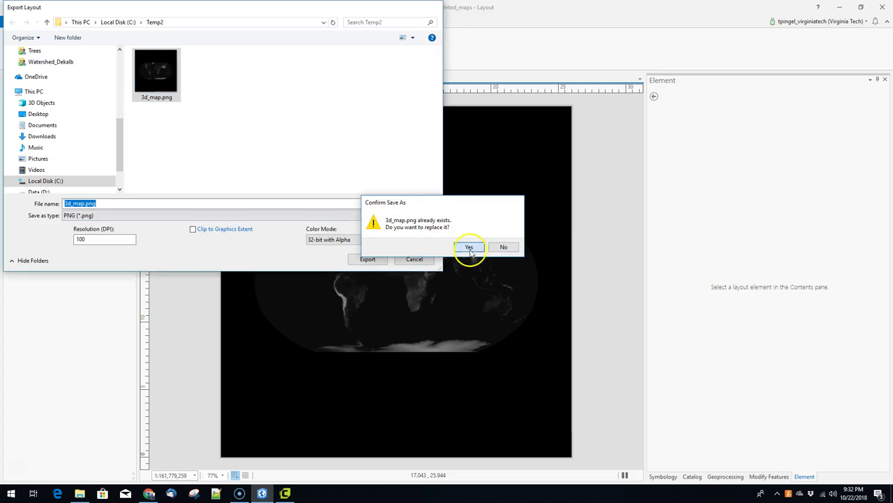
click(465, 249)
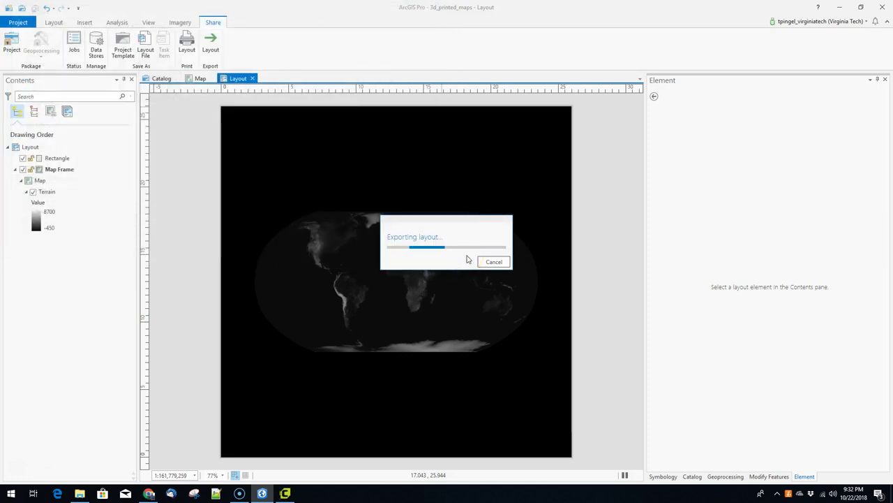
- Load the newly exported 3d_map.png into Cura as a heightmap with width 26
click(284, 493)
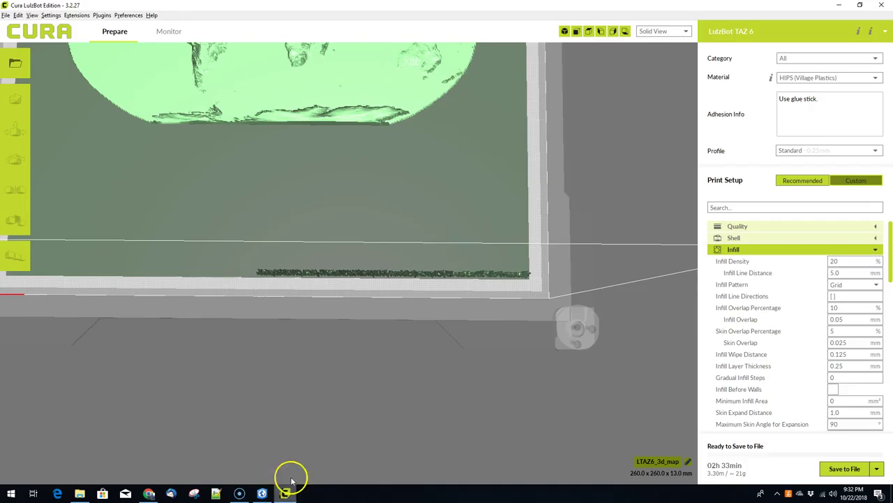
click(15, 62)
click(110, 85)
click(370, 249)
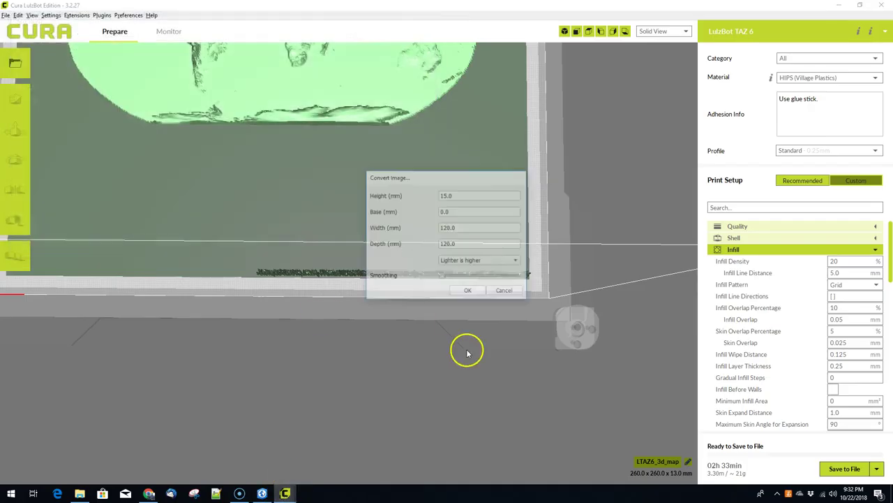
drag(462, 227, 393, 227)
text(260)
click(468, 292)
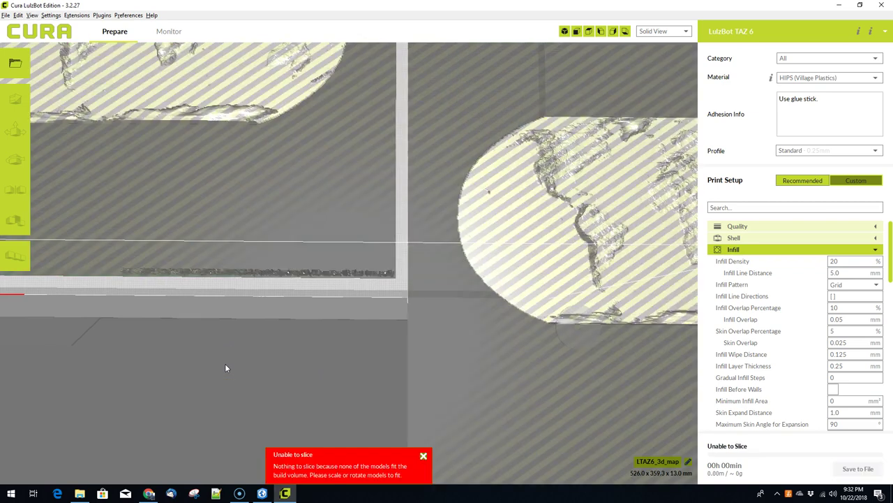
- Delete the old map model and drag the new text-free relief onto the build plate
scroll(225, 363, down, 5)
click(268, 173)
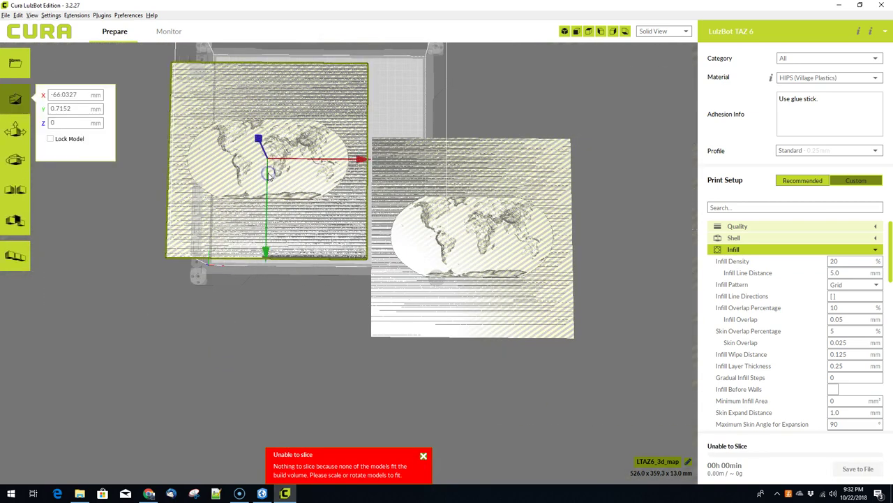
key(Delete)
click(417, 232)
drag(504, 298, 355, 223)
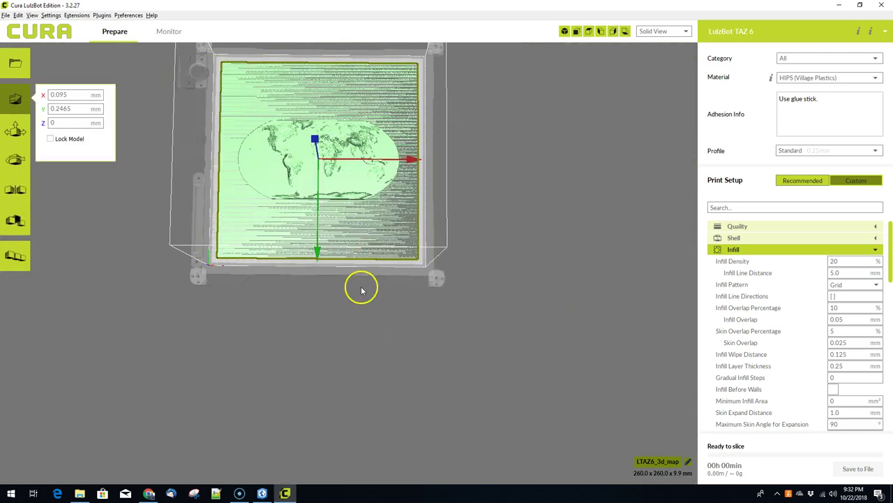
- Deselect the 260 × 260 × 9.9 mm relief and look down on it from above
scroll(342, 237, up, 5)
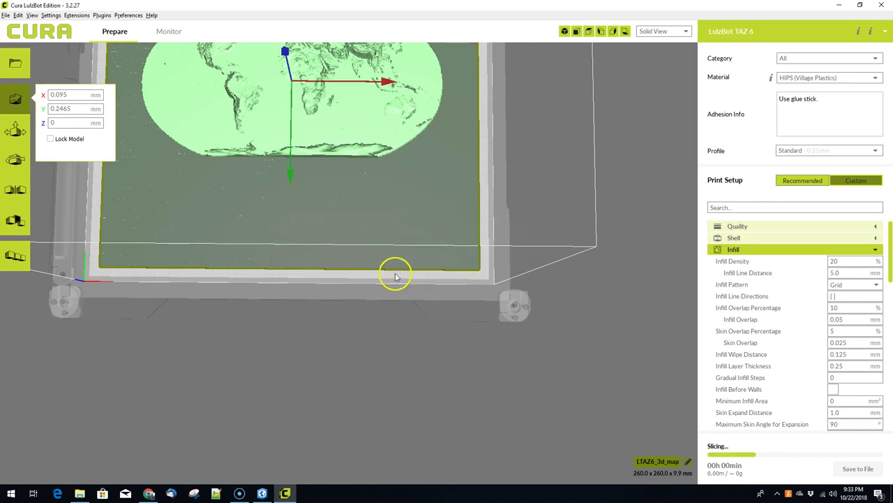
scroll(364, 343, up, 2)
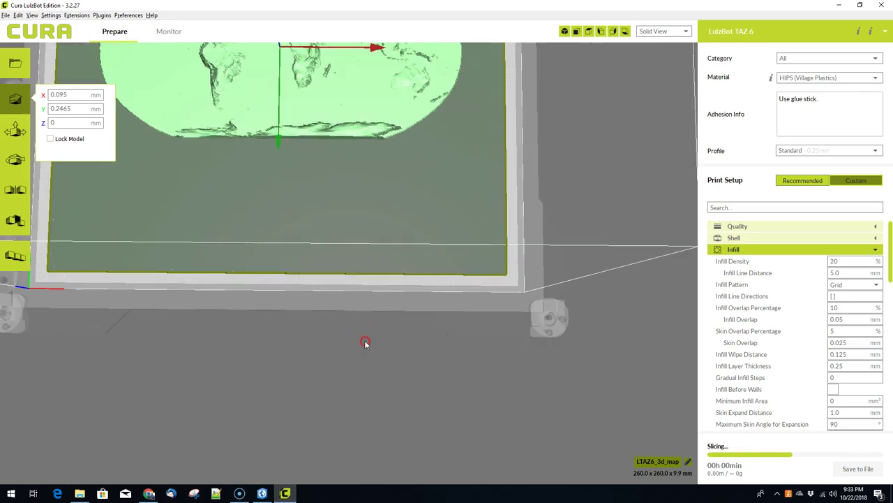
right_click(370, 340)
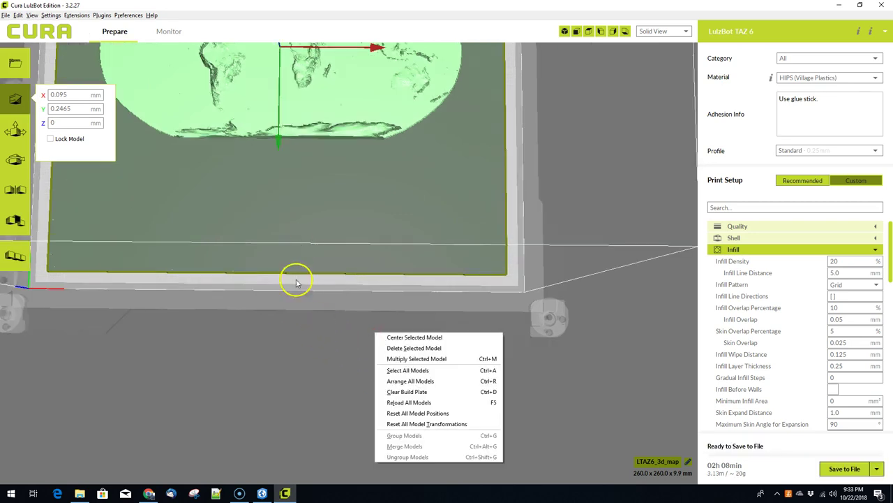
click(283, 351)
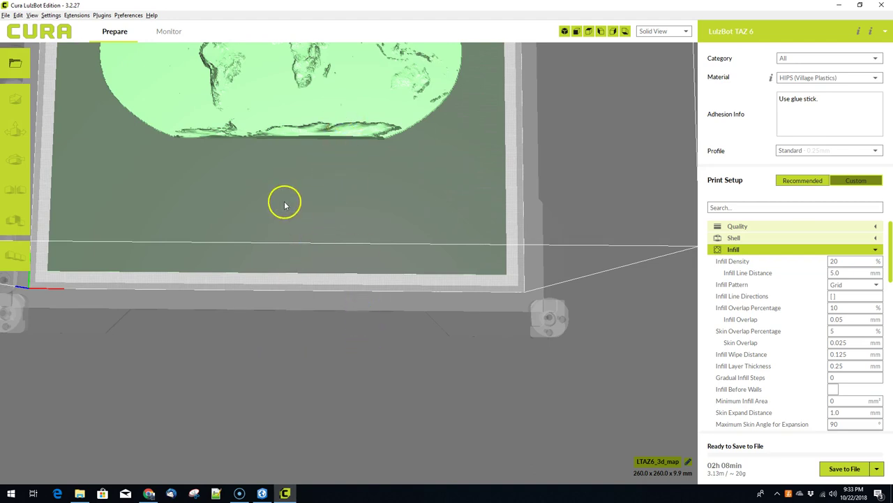
drag(284, 204, 323, 480)
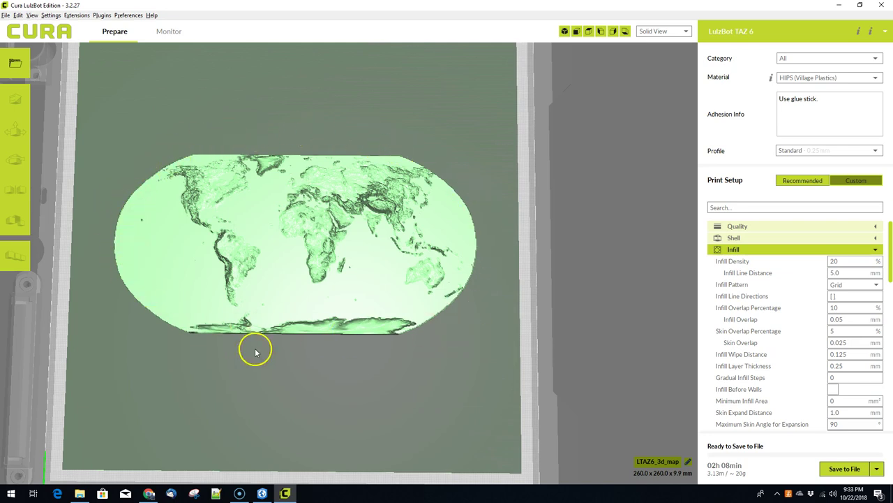
- Shift the map relief slightly on the plate, then zoom out, pan and orbit to inspect it
drag(280, 351, 290, 382)
scroll(291, 416, down, 3)
drag(327, 357, 372, 357)
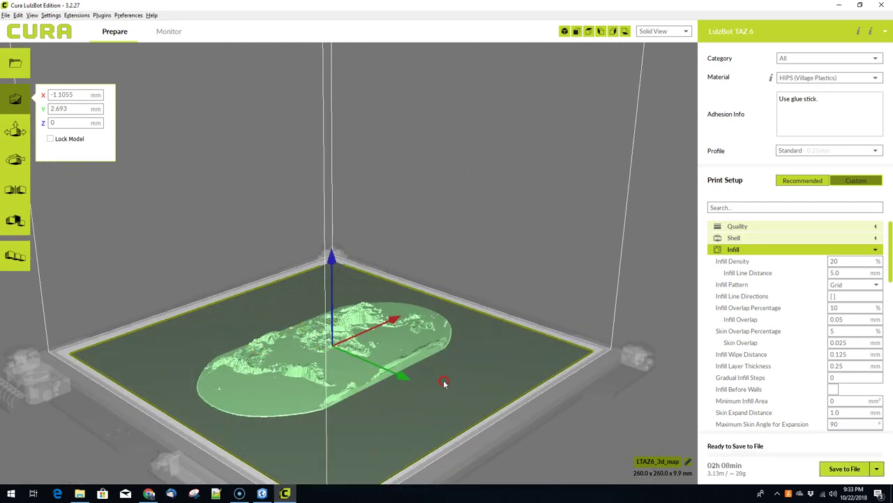
drag(443, 383, 482, 399)
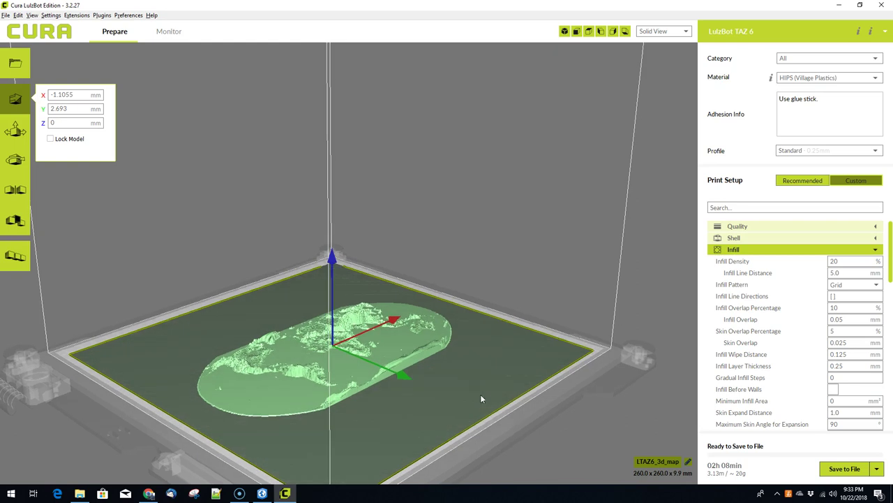
- In the save dialog, browse to the C:\Temp2 folder
click(851, 472)
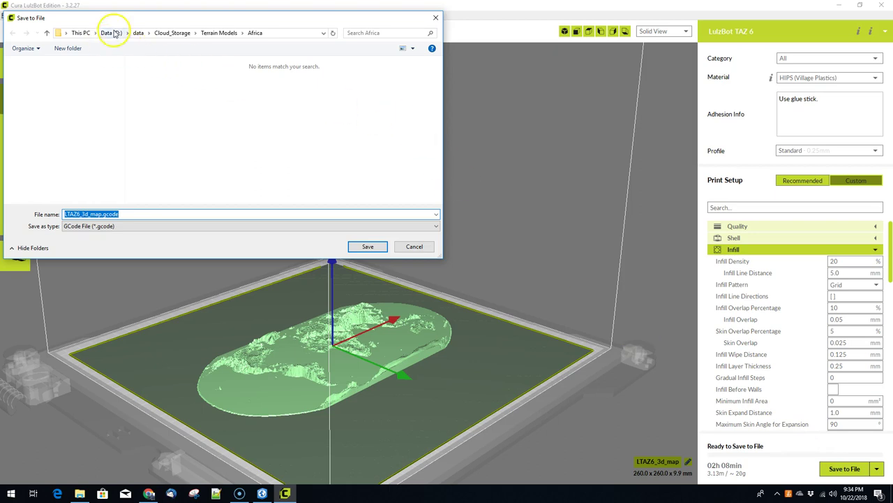
click(92, 32)
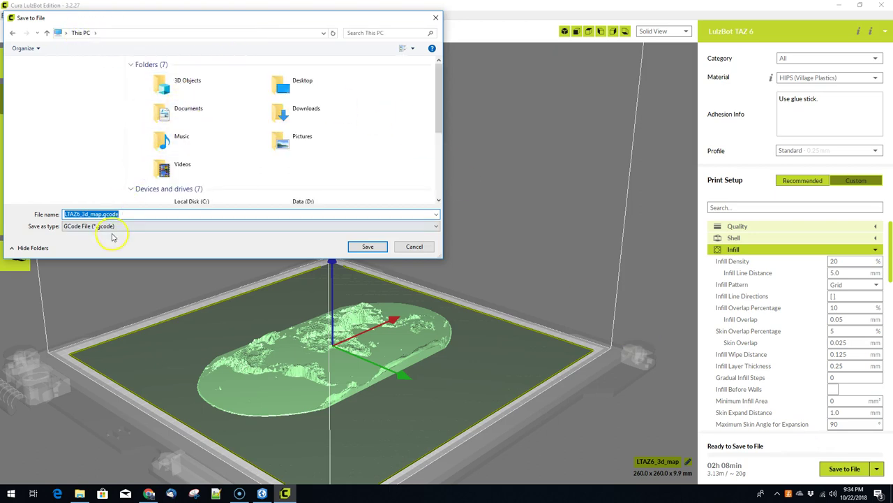
scroll(187, 180, down, 2)
double_click(190, 181)
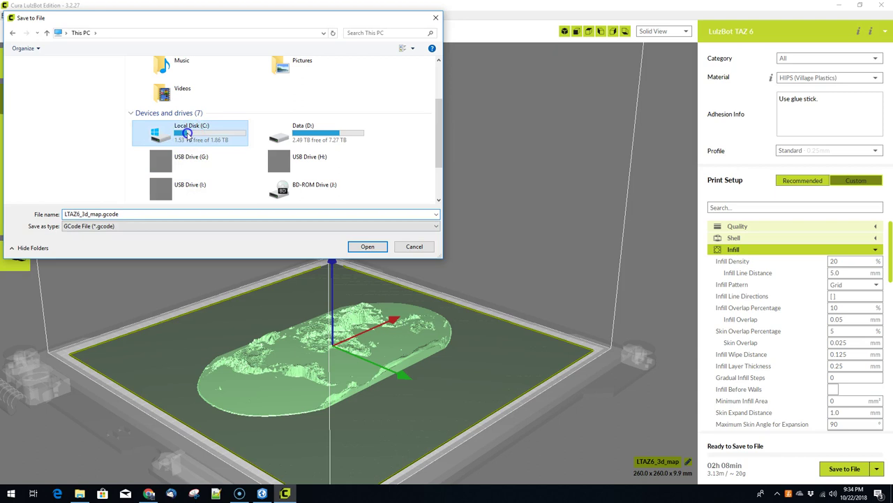
scroll(259, 132, down, 1)
double_click(165, 175)
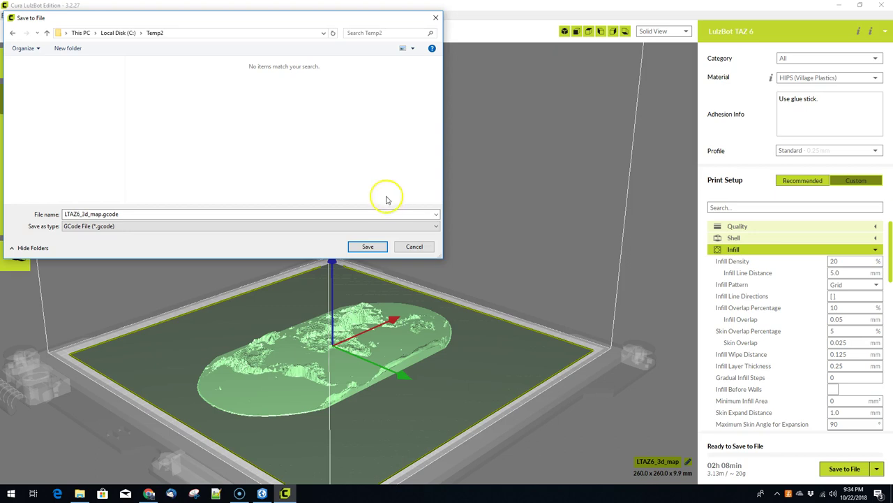
- Choose binary STL as the file type, edit the file name and save; the save fails
click(434, 226)
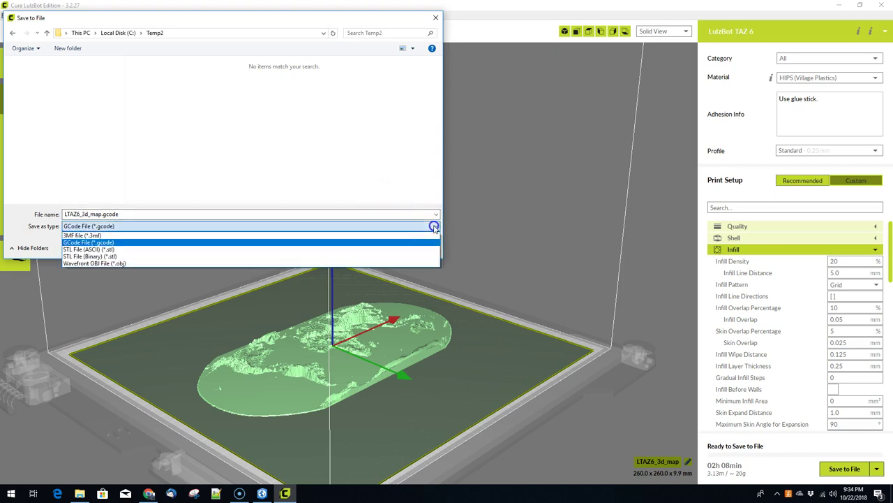
click(148, 266)
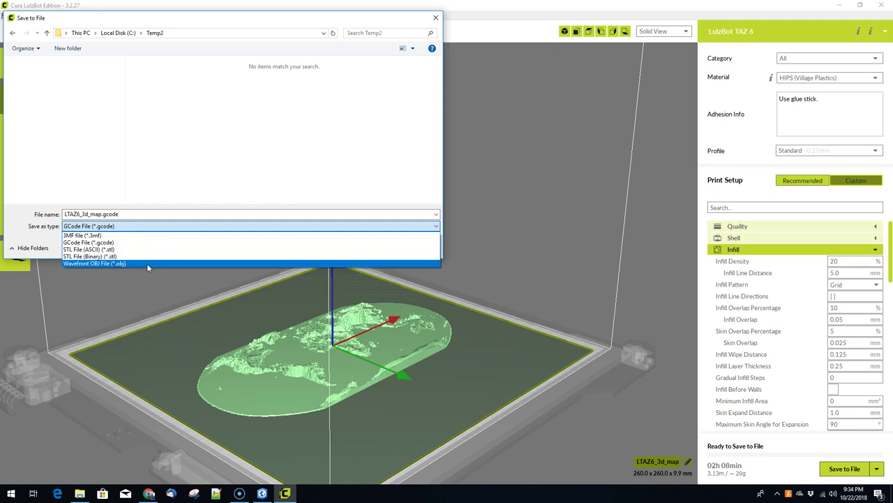
click(146, 256)
click(333, 310)
drag(130, 212, 38, 212)
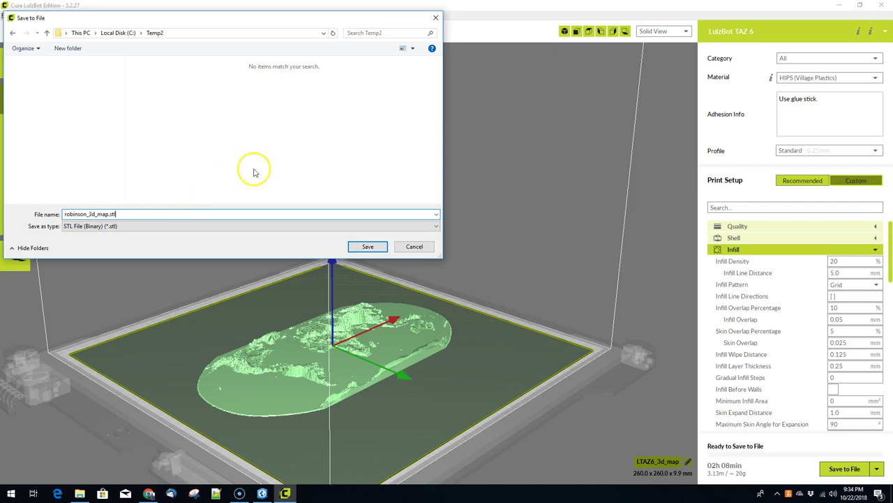
click(370, 248)
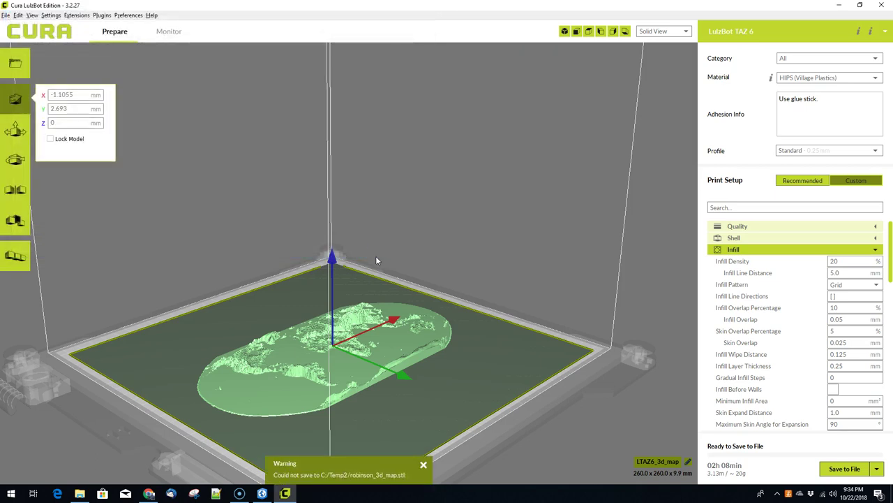
- Save again as STL File (ASCII) over robinson_3d_map.stl
click(845, 468)
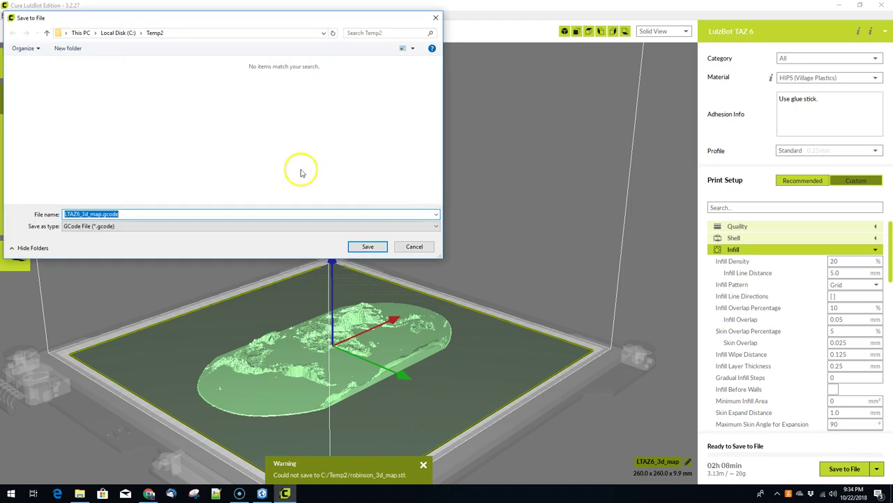
click(124, 227)
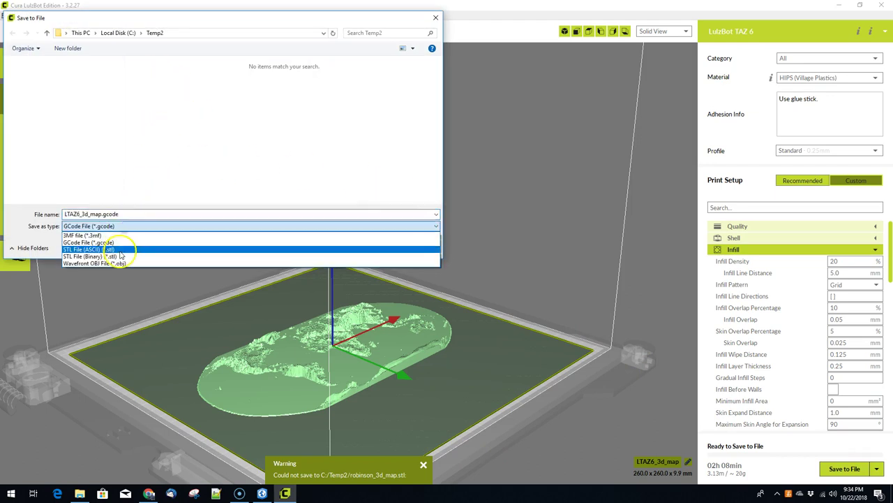
click(120, 250)
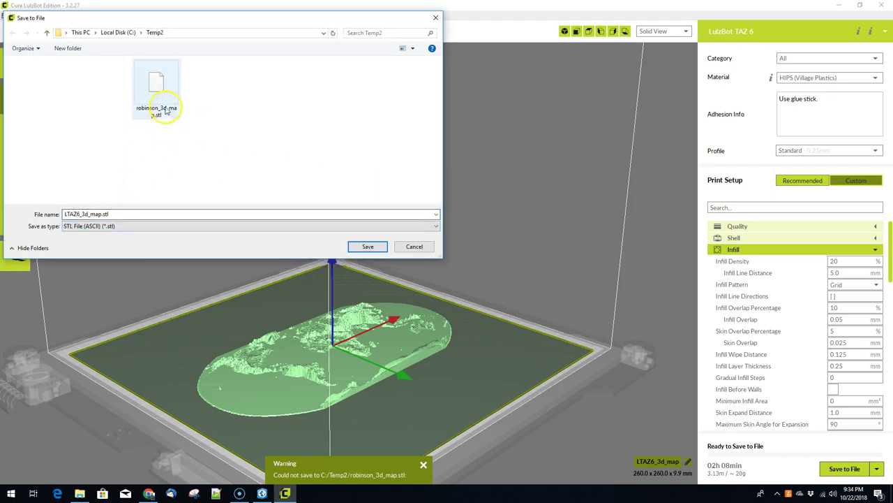
click(165, 104)
click(368, 246)
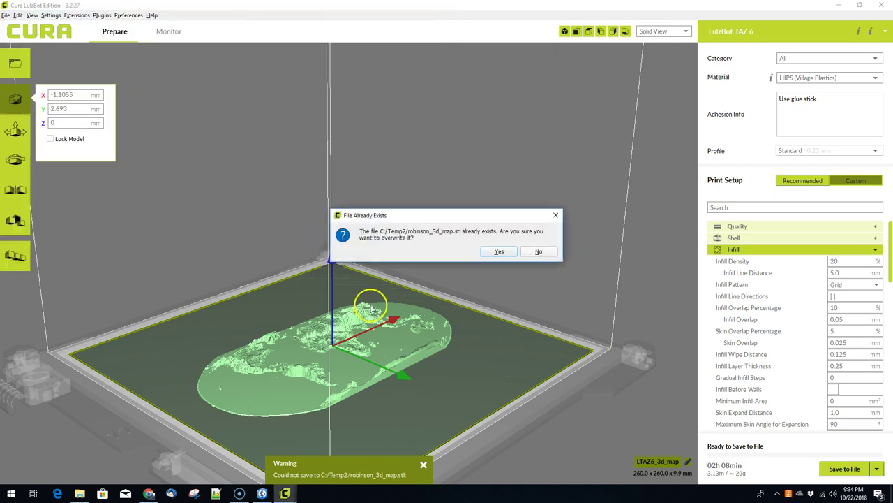
- Confirm the ASCII overwrite, then resave as STL File (Binary) over robinson_3d_map.stl
click(499, 251)
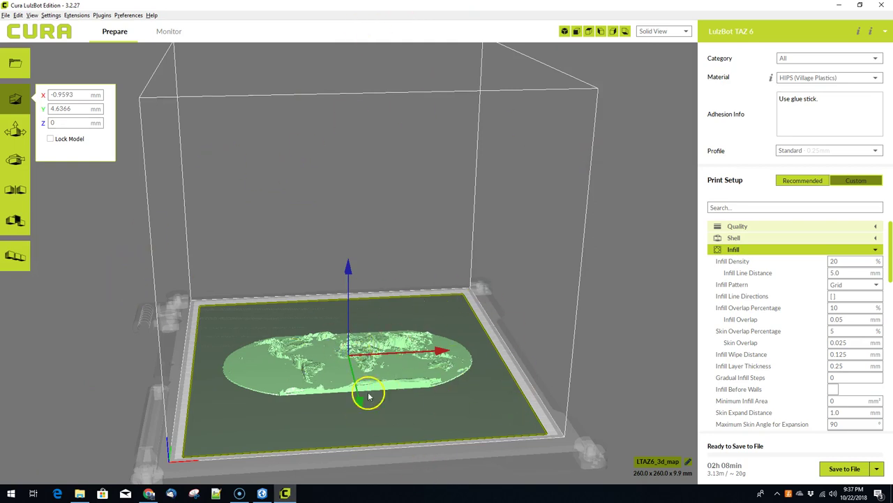
click(848, 472)
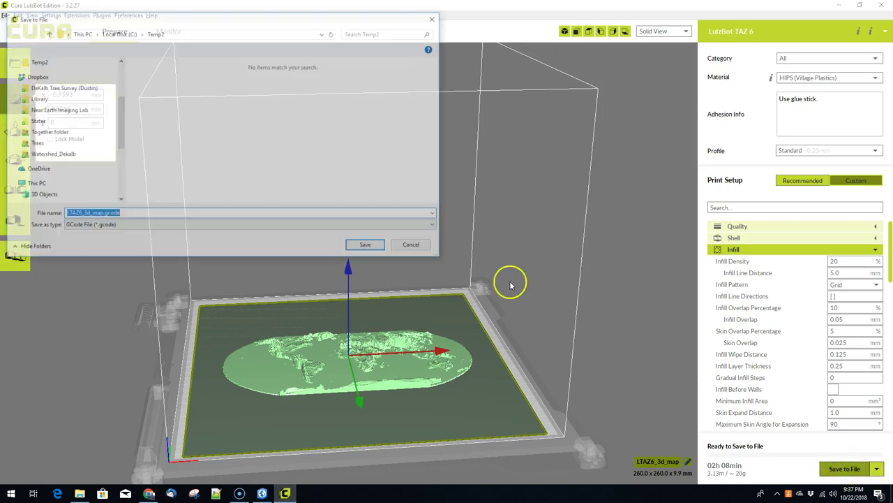
click(403, 226)
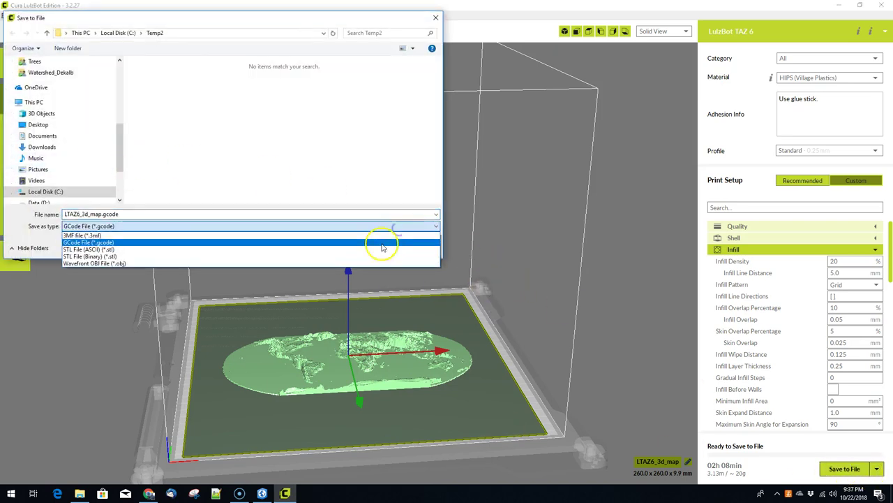
click(370, 257)
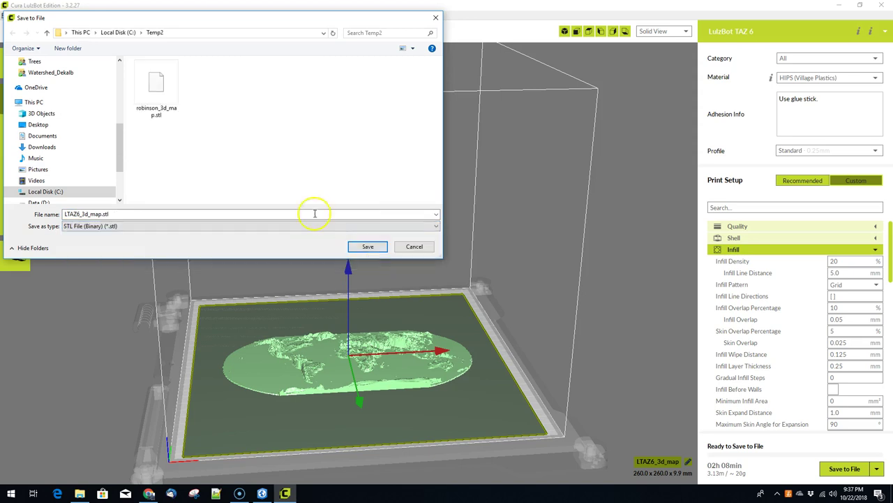
click(180, 115)
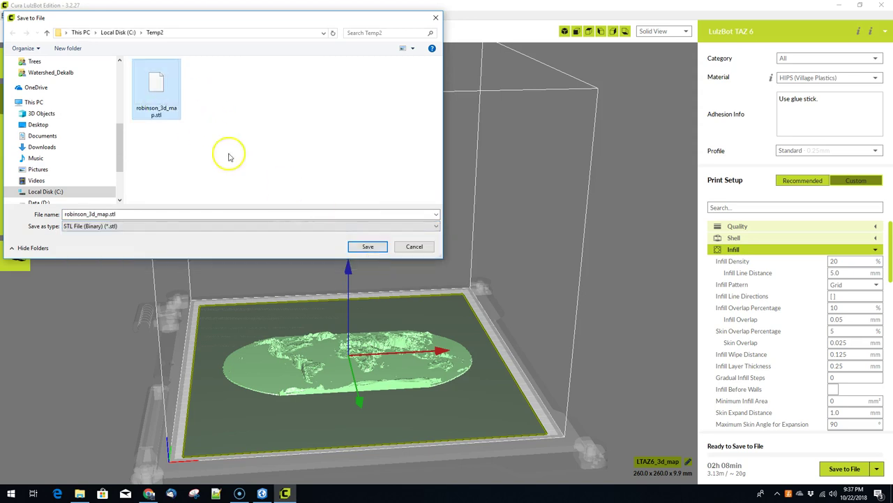
click(368, 246)
click(498, 252)
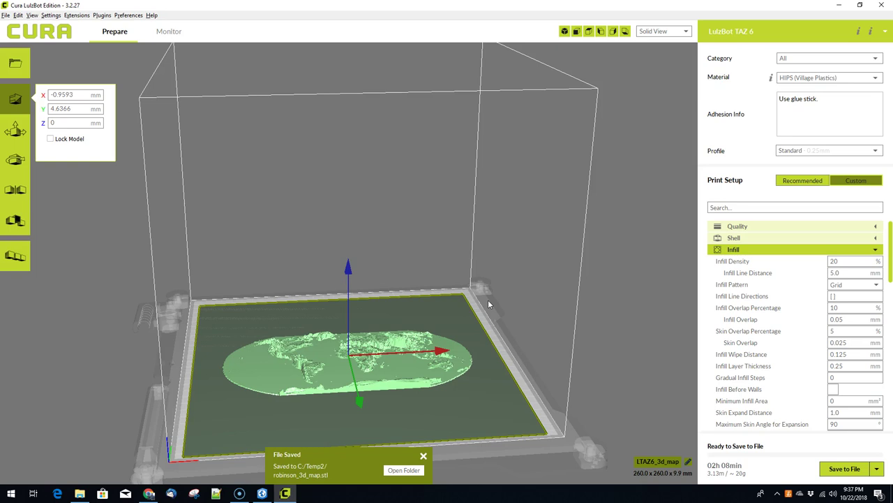
- Open the 25.0 MB robinson_3d_map.stl from Temp2 with 3D Builder
click(79, 493)
click(515, 244)
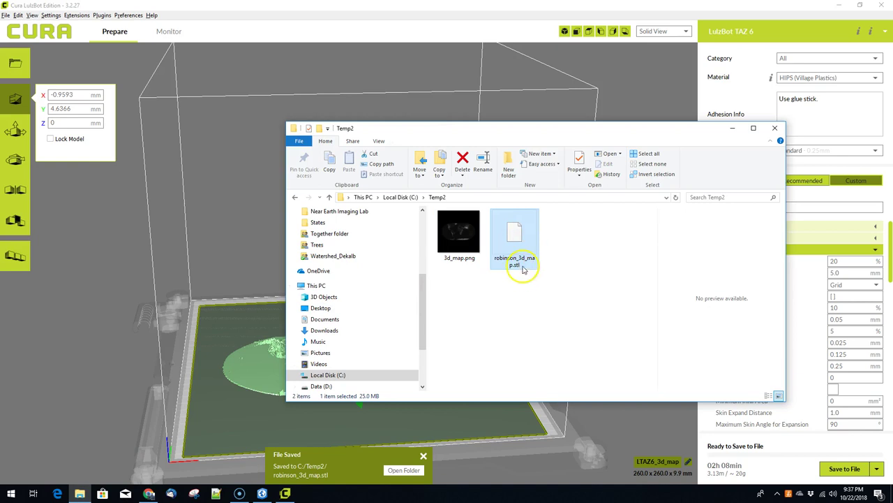
right_click(515, 243)
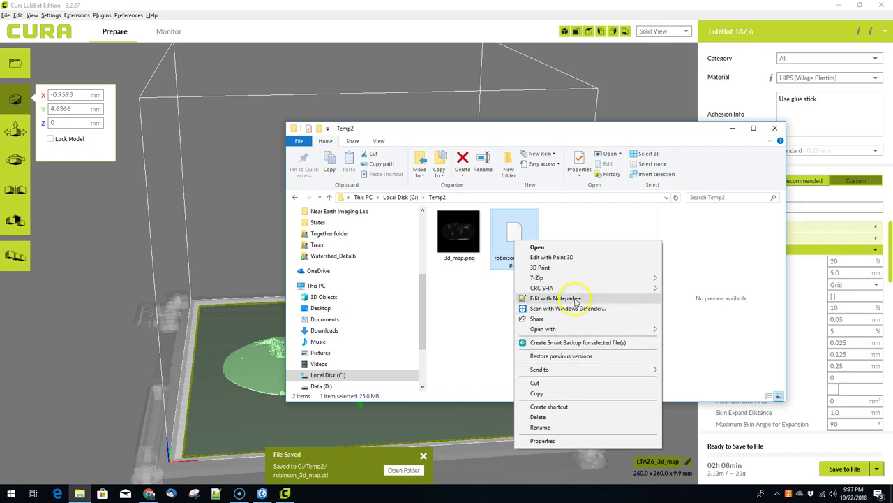
mouse_move(628, 329)
click(705, 332)
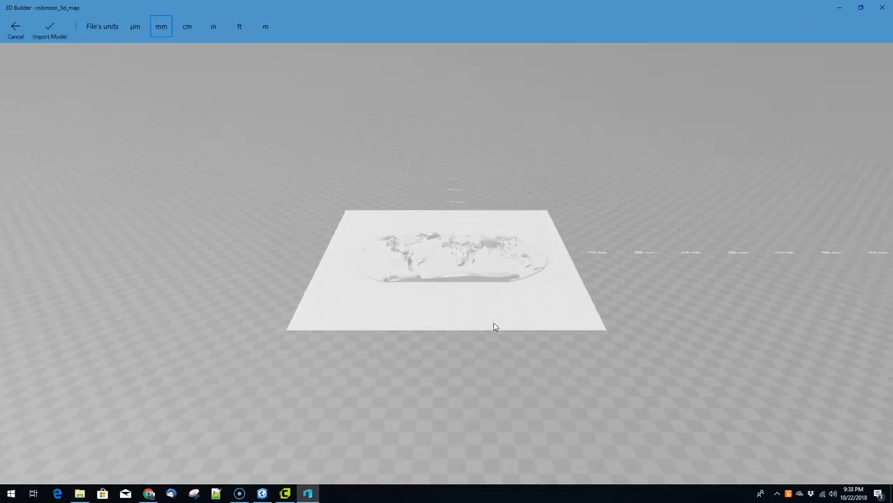
- Set the file's units to mm and import the world relief map model
click(393, 365)
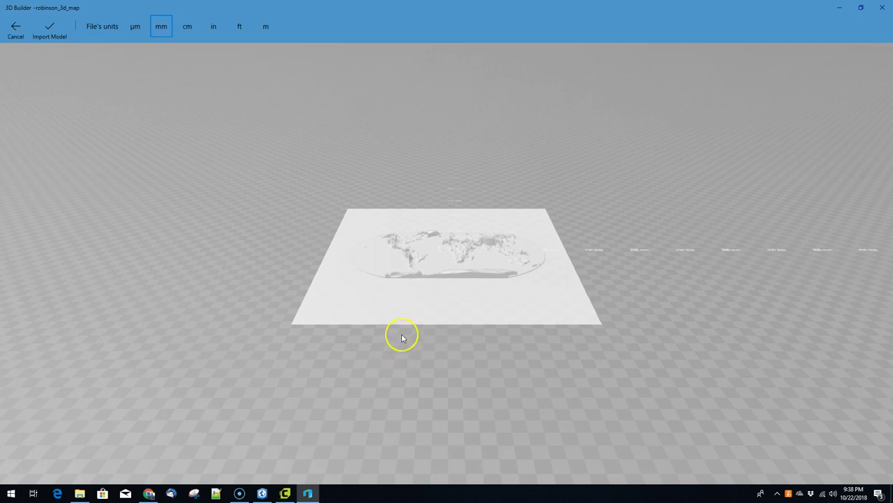
click(158, 27)
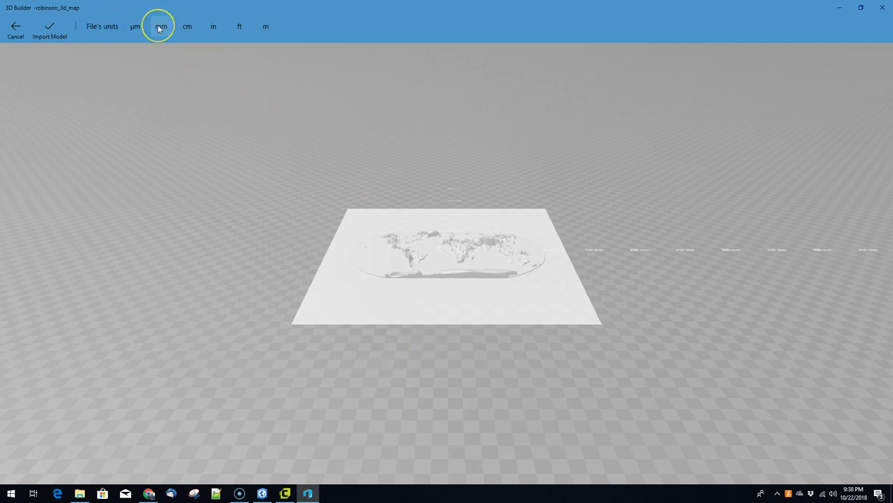
click(159, 27)
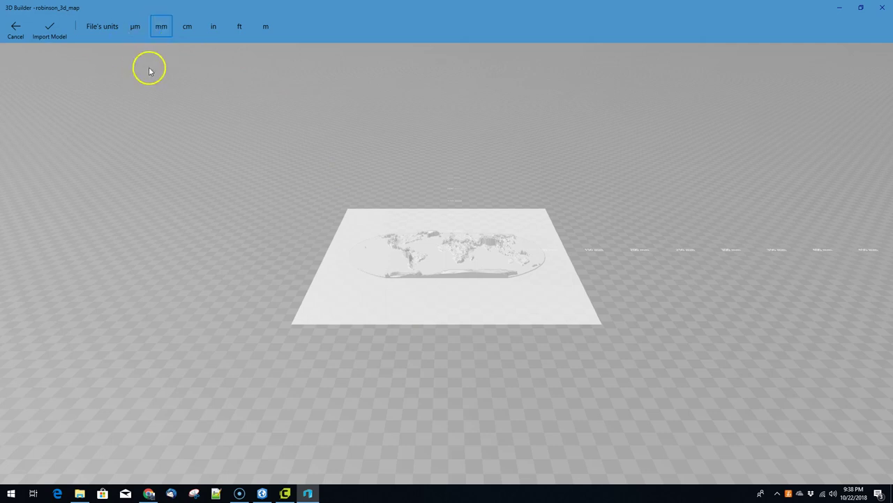
click(163, 28)
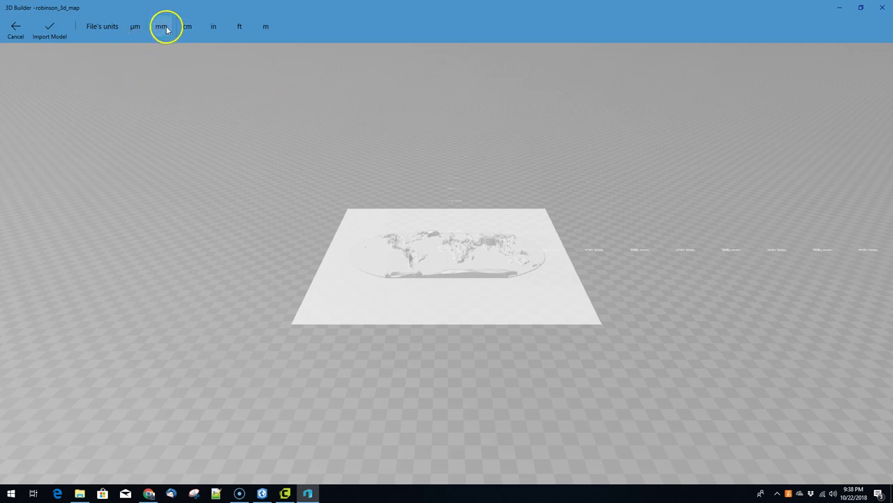
click(57, 29)
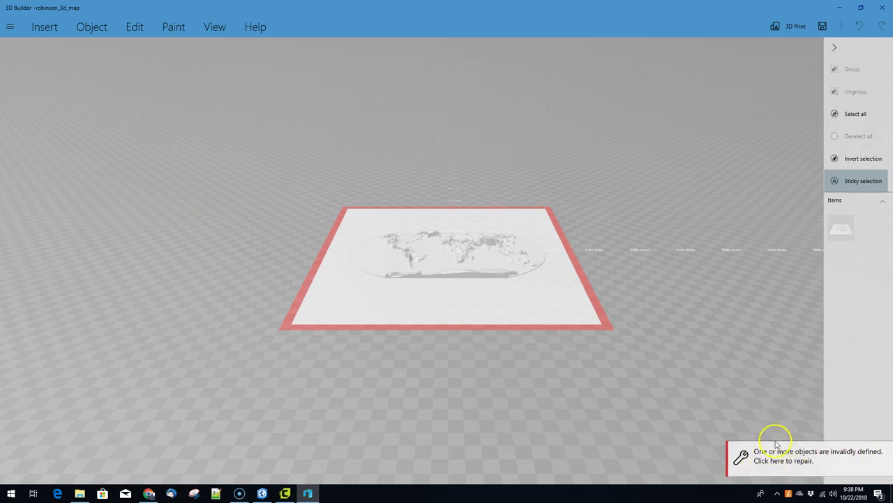
scroll(430, 307, up, 4)
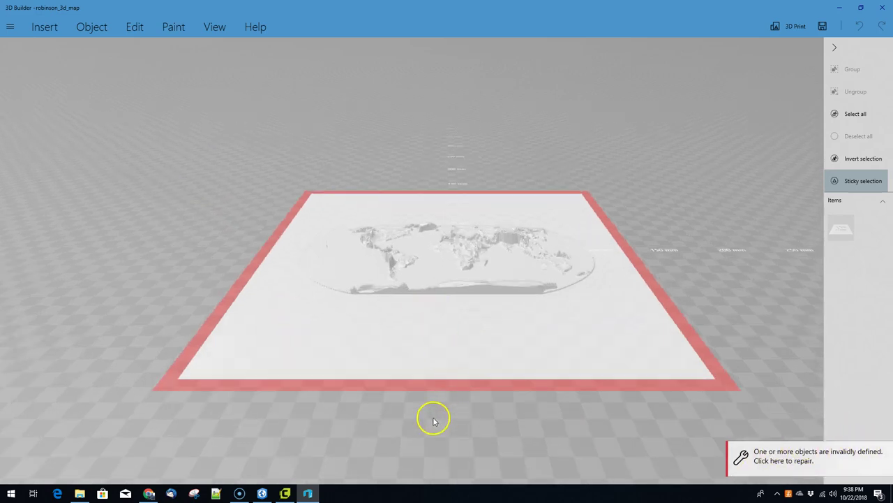
drag(434, 417, 624, 414)
scroll(442, 307, up, 5)
scroll(461, 308, up, 3)
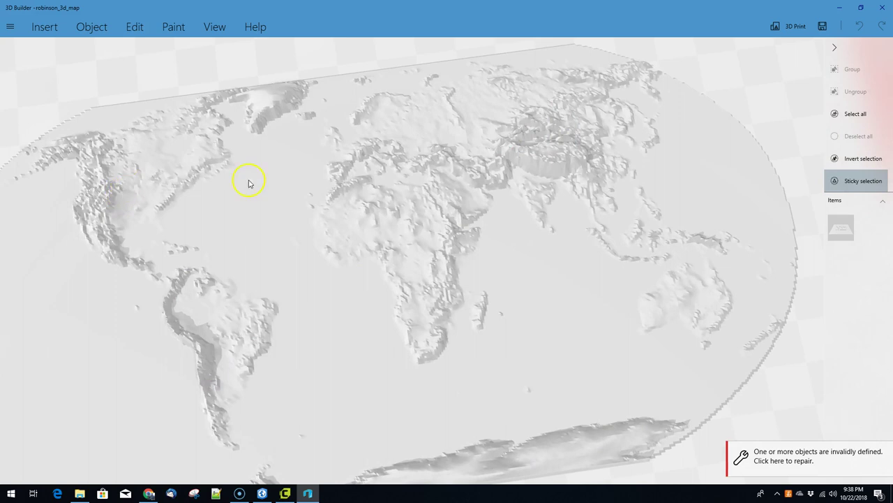
drag(588, 468, 253, 319)
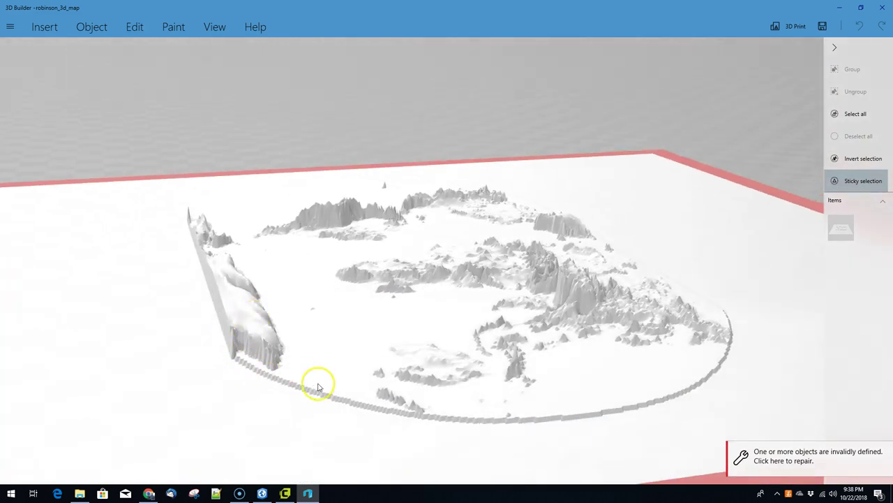
scroll(173, 289, up, 5)
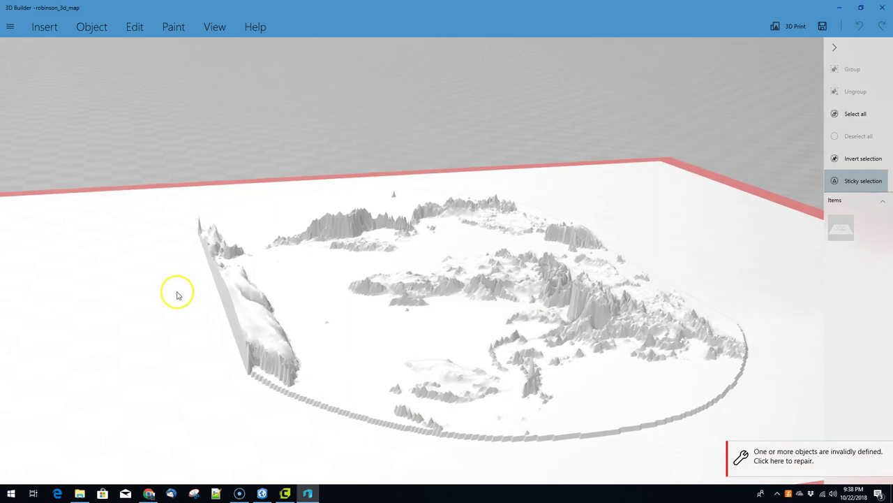
drag(185, 327, 314, 312)
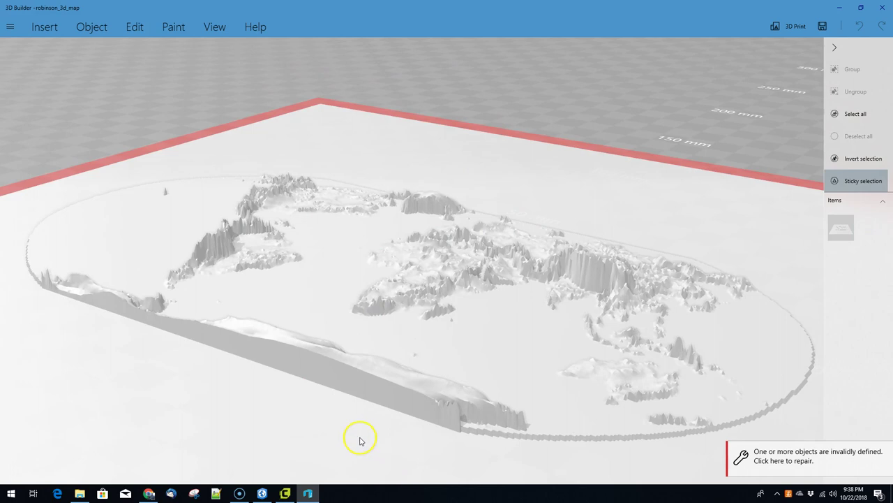
scroll(360, 440, down, 2)
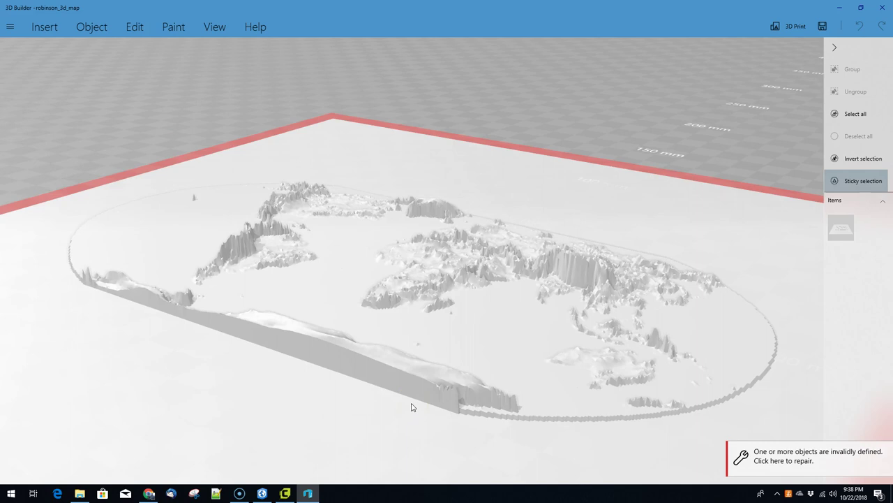
click(352, 363)
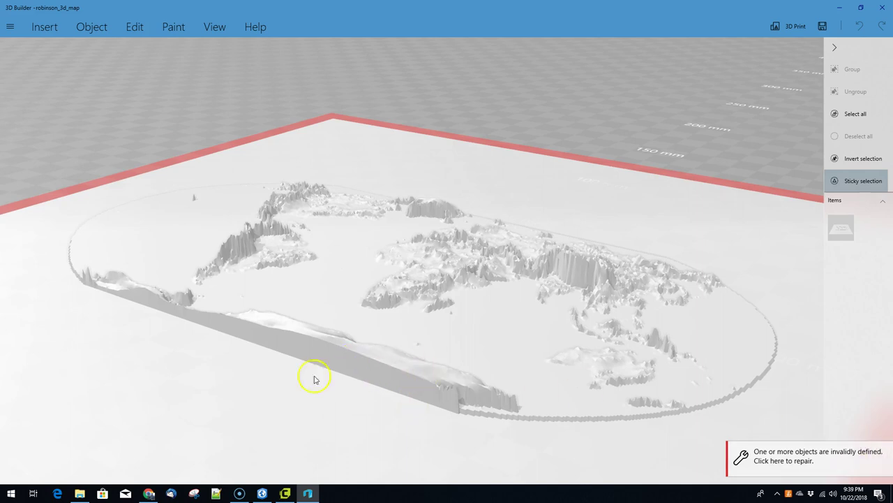